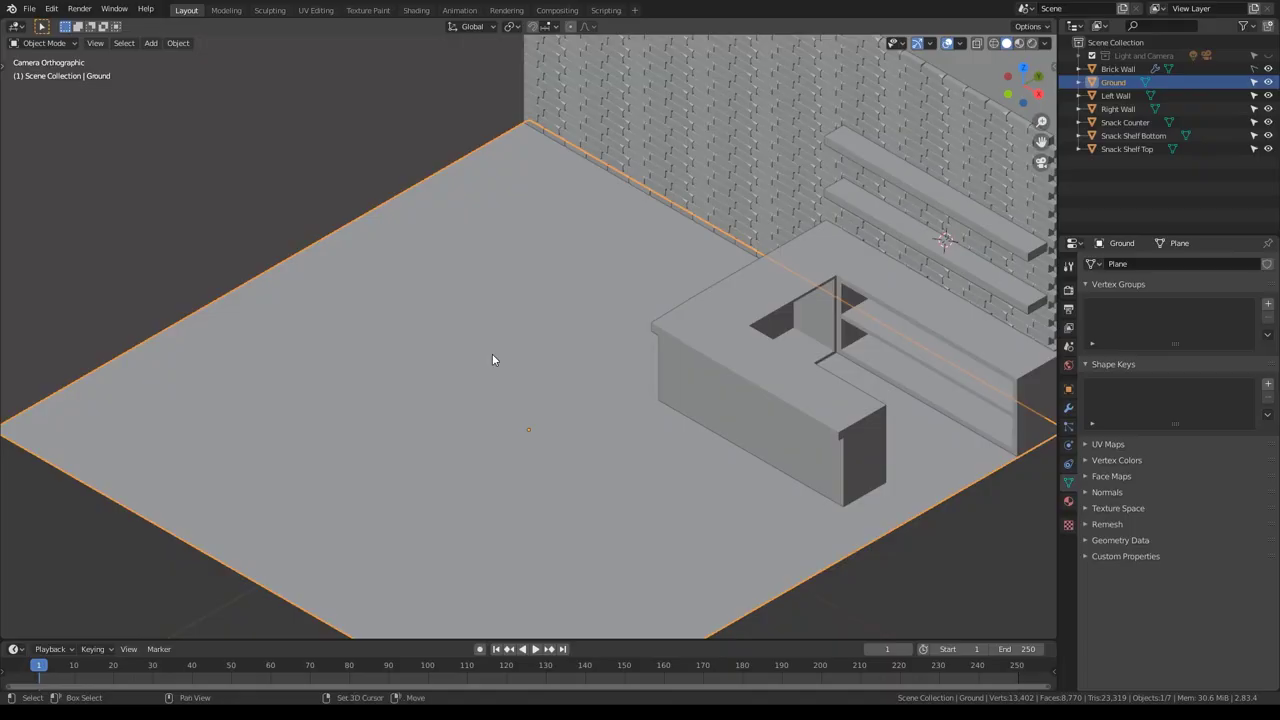
# Step: Place the 3D cursor on the shop floor where the vending machine will stand
pyautogui.keyDown('shift'); pyautogui.rightClick(492, 354); pyautogui.keyUp('shift')
# Step: Add a cube at the 3D cursor and scale it down
pyautogui.hotkey('shift', 'a')
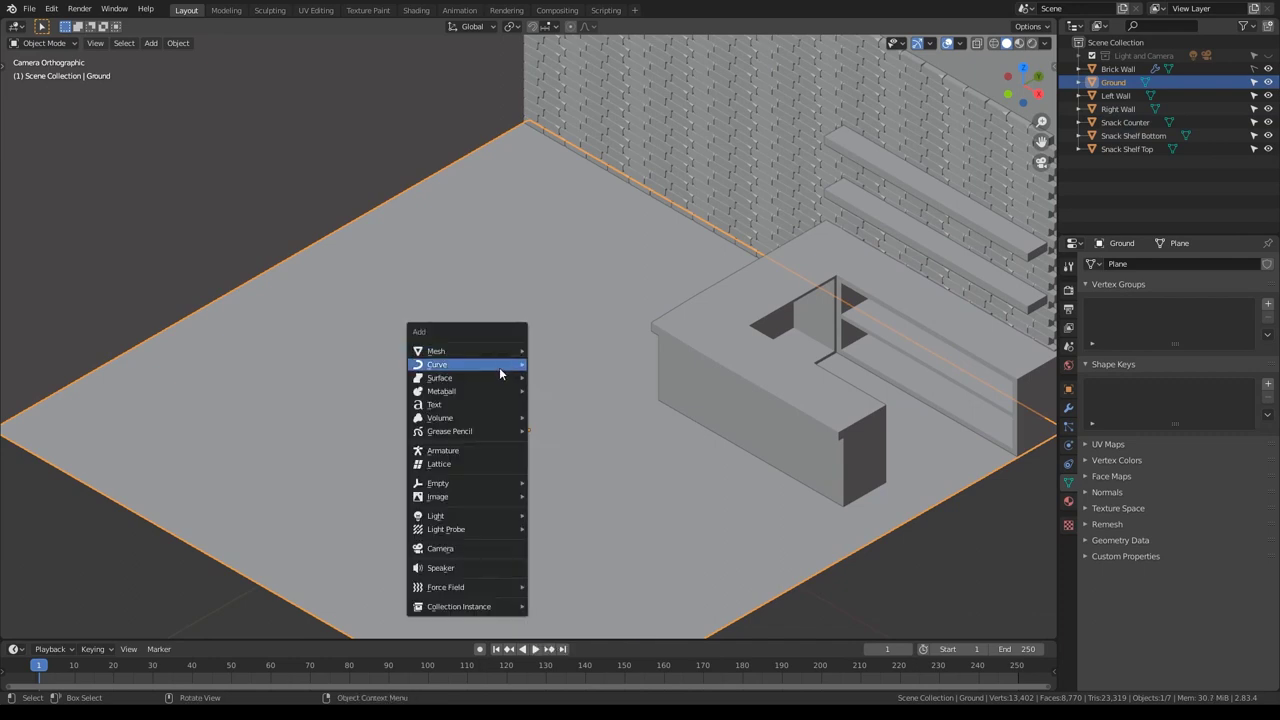
pyautogui.moveTo(502, 355)
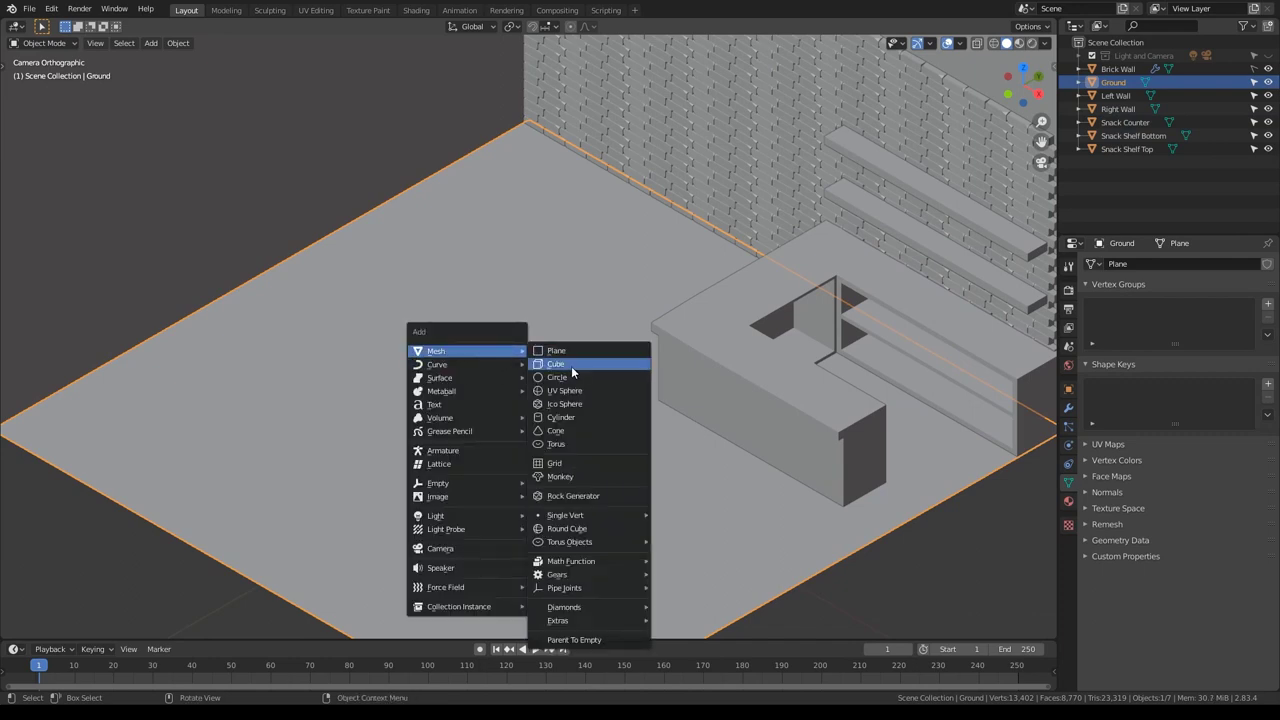
pyautogui.click(571, 366)
pyautogui.scroll(2, 571, 366)
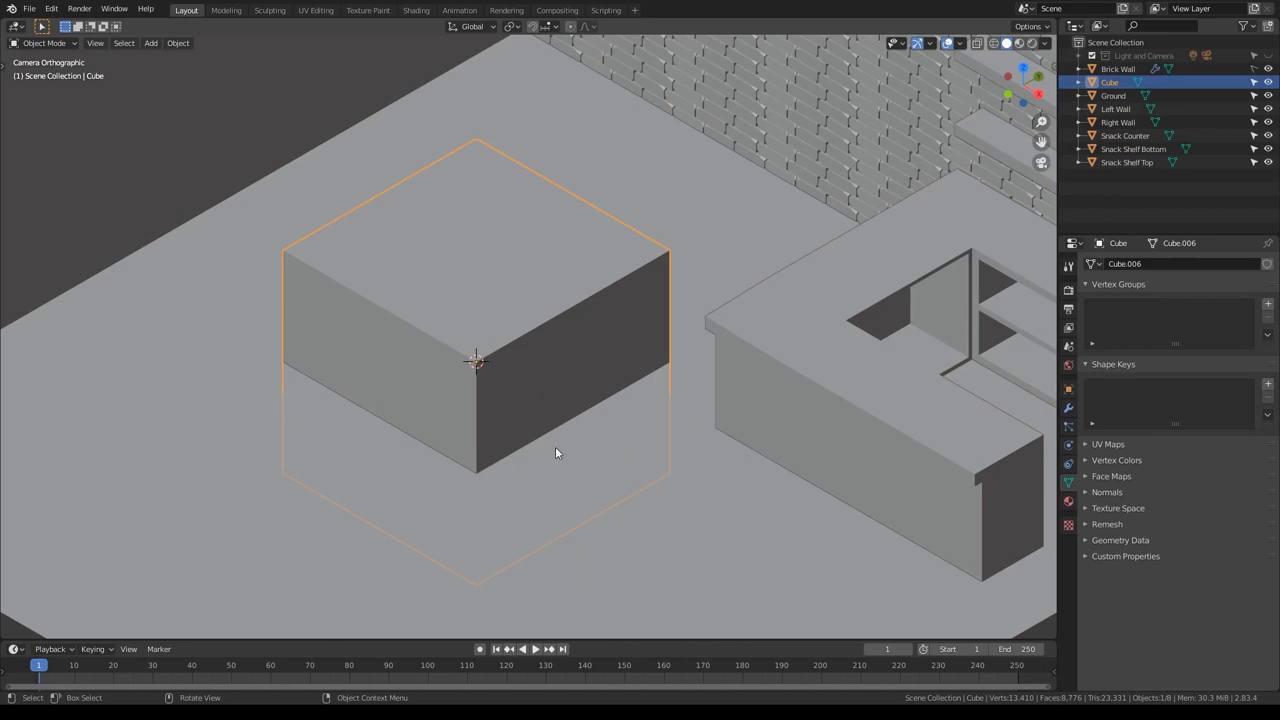
pyautogui.press('s')
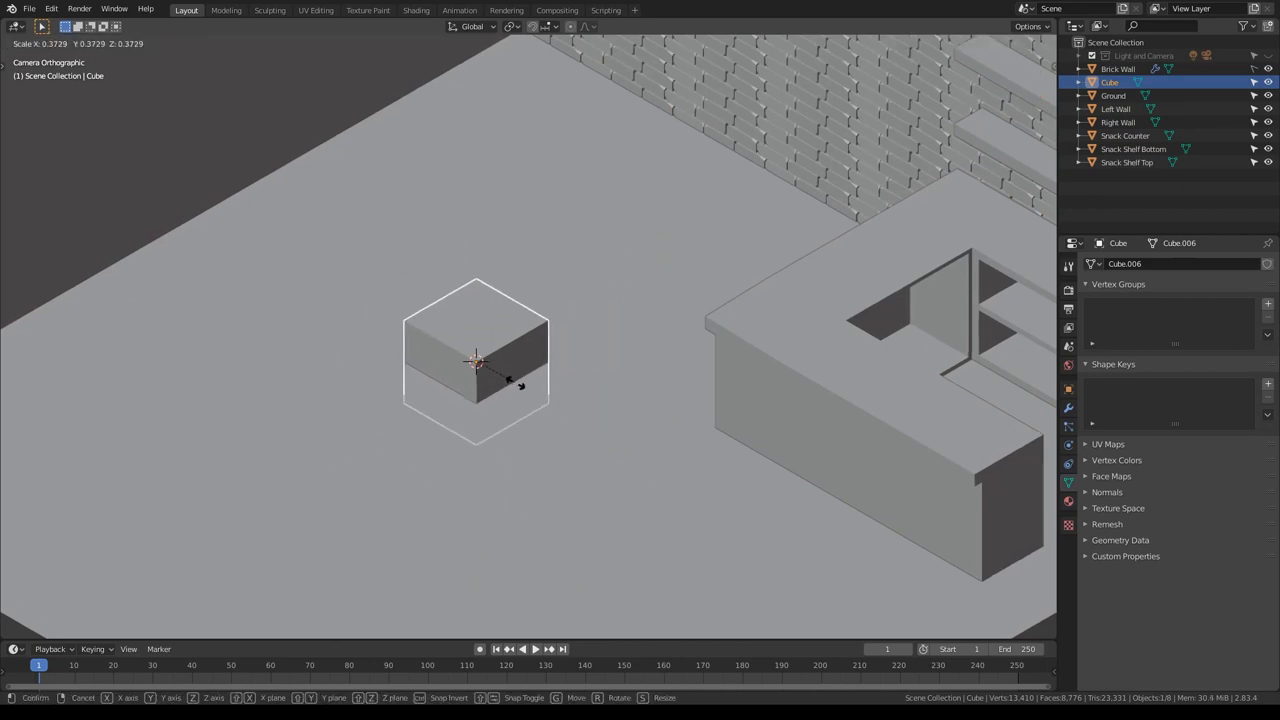
pyautogui.click(519, 386)
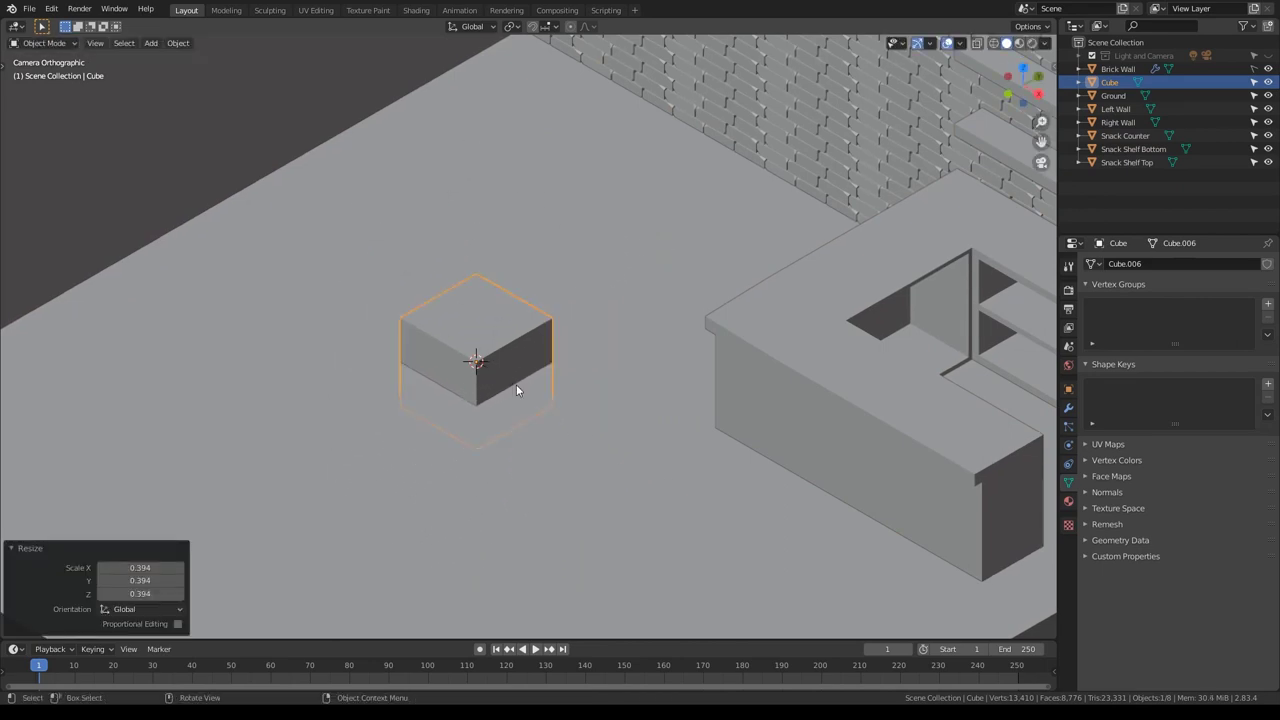
# Step: Raise the cube vertically to its height above the floor
pyautogui.moveTo(516, 384); pyautogui.dragTo(471, 351, button='middle')
pyautogui.press('g')
pyautogui.press('z')
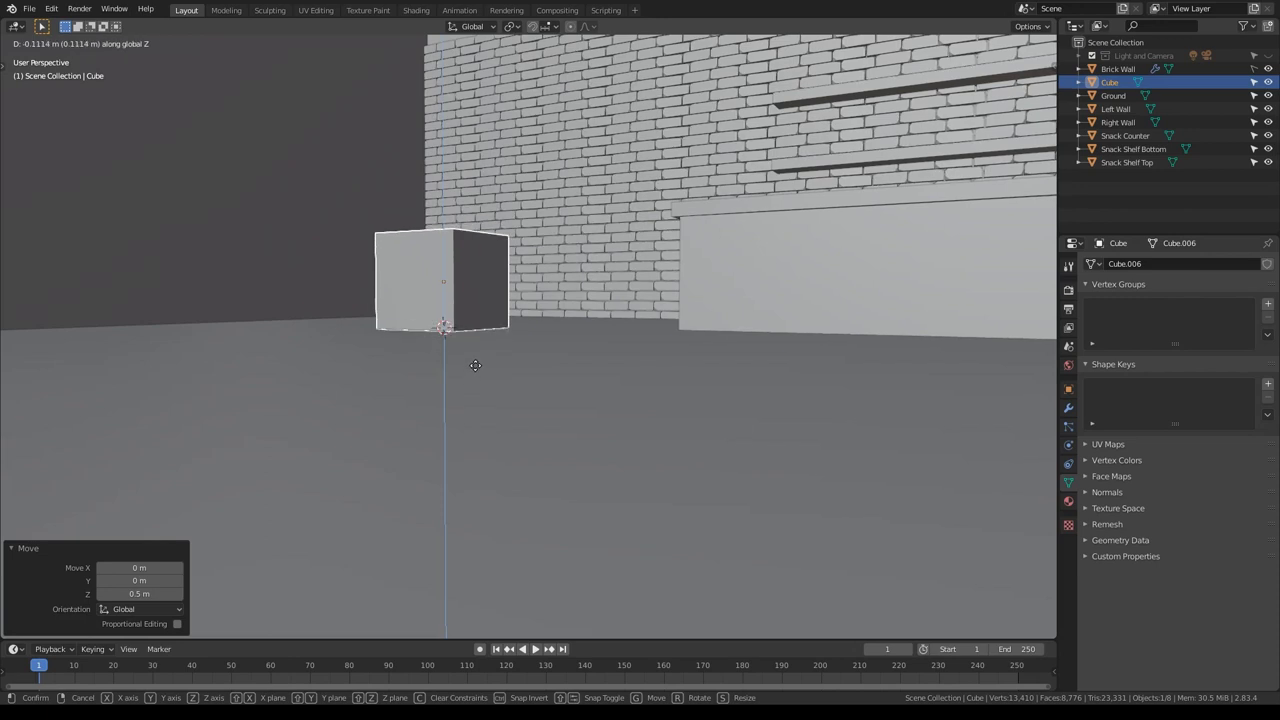
pyautogui.click(474, 358)
# Step: Position the cube beside the snack counter and back against the brick wall
pyautogui.press('KP_1')
pyautogui.press('g')
pyautogui.press('y')
pyautogui.rightClick(544, 372)
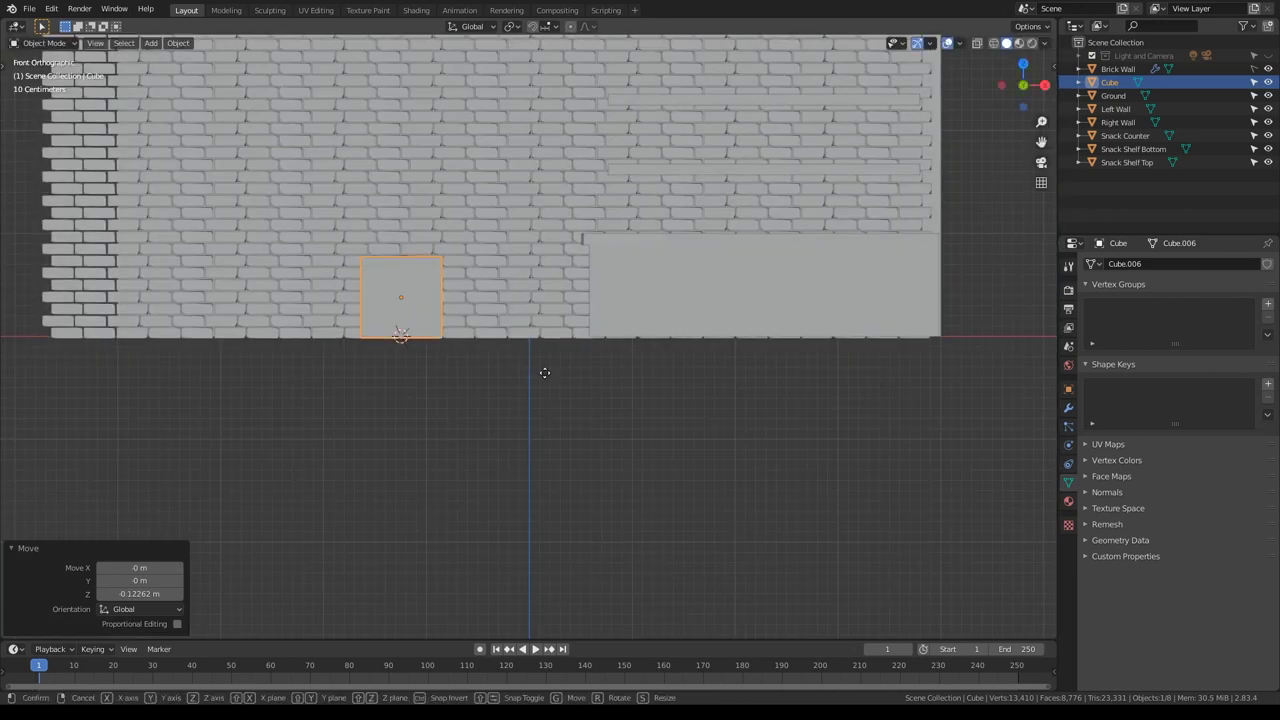
pyautogui.press('g')
pyautogui.press('x')
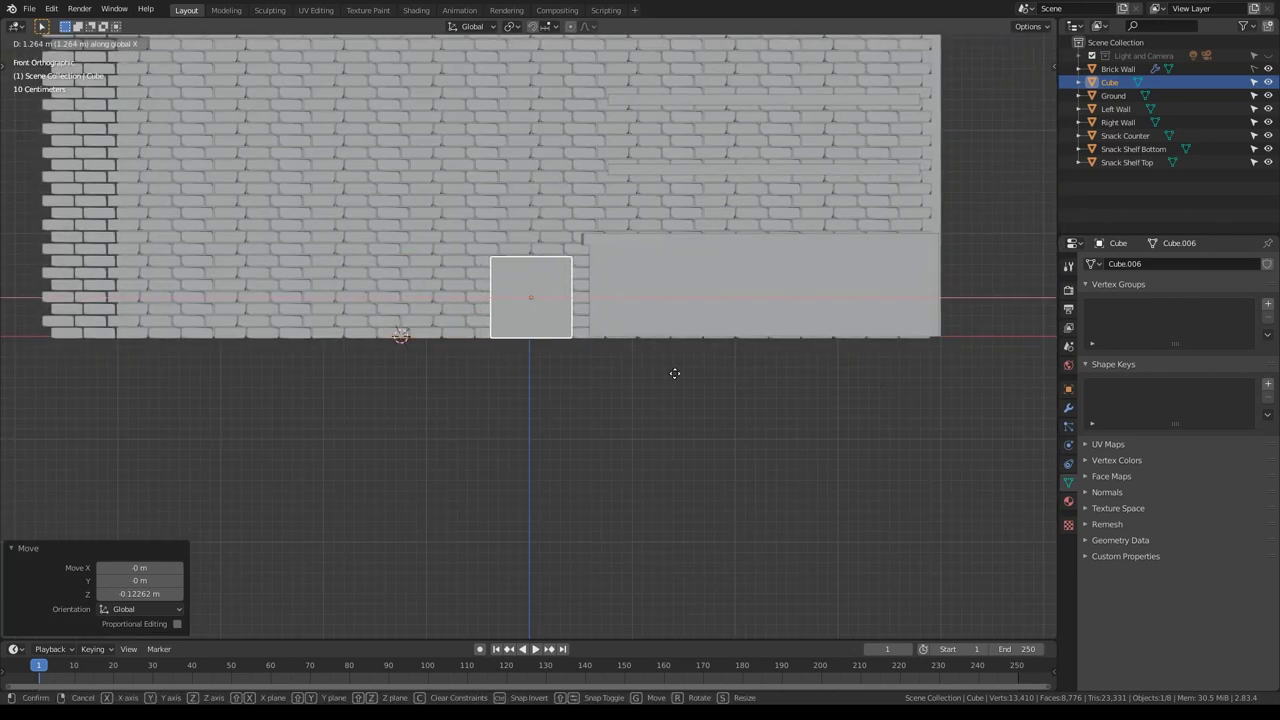
pyautogui.click(674, 373)
pyautogui.press('KP_3')
pyautogui.press('g')
pyautogui.press('y')
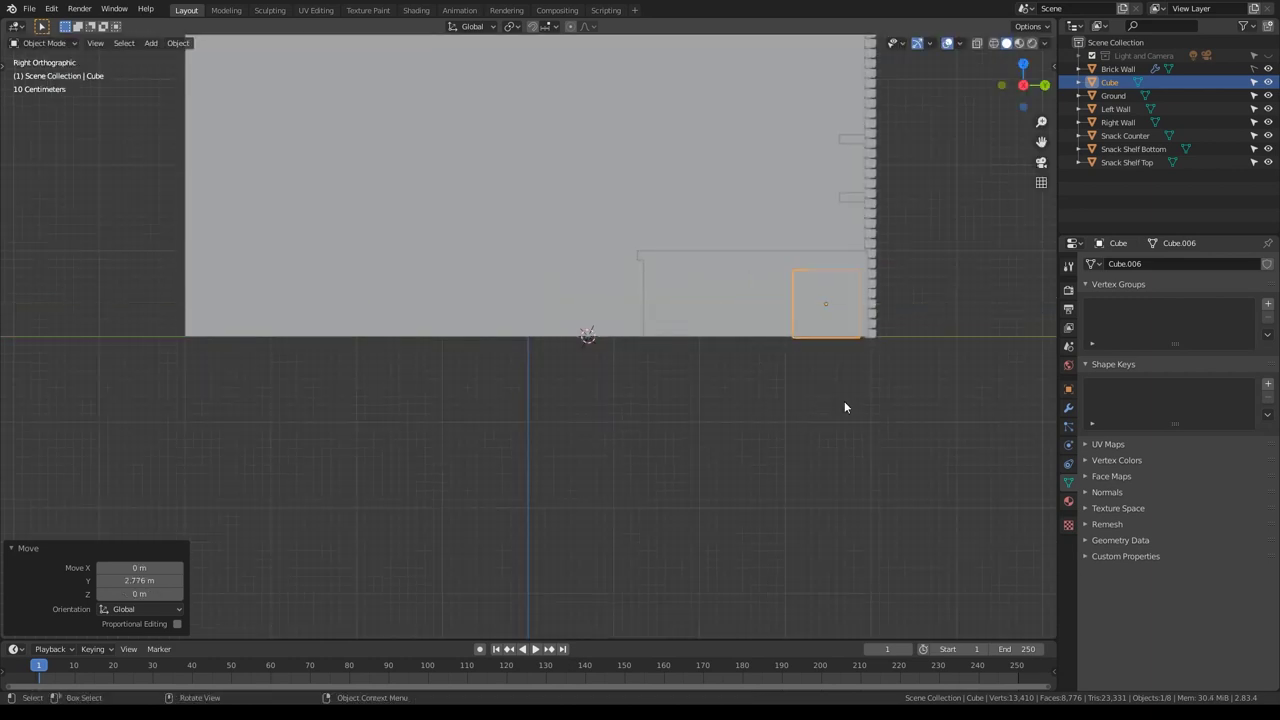
pyautogui.click(843, 400)
# Step: Apply the cube's scale and raise its top face into a tall box
pyautogui.moveTo(843, 400); pyautogui.dragTo(573, 275, button='middle')
pyautogui.hotkey('ctrl', 'a')
pyautogui.click(573, 275)
pyautogui.press('Tab')
pyautogui.press('g')
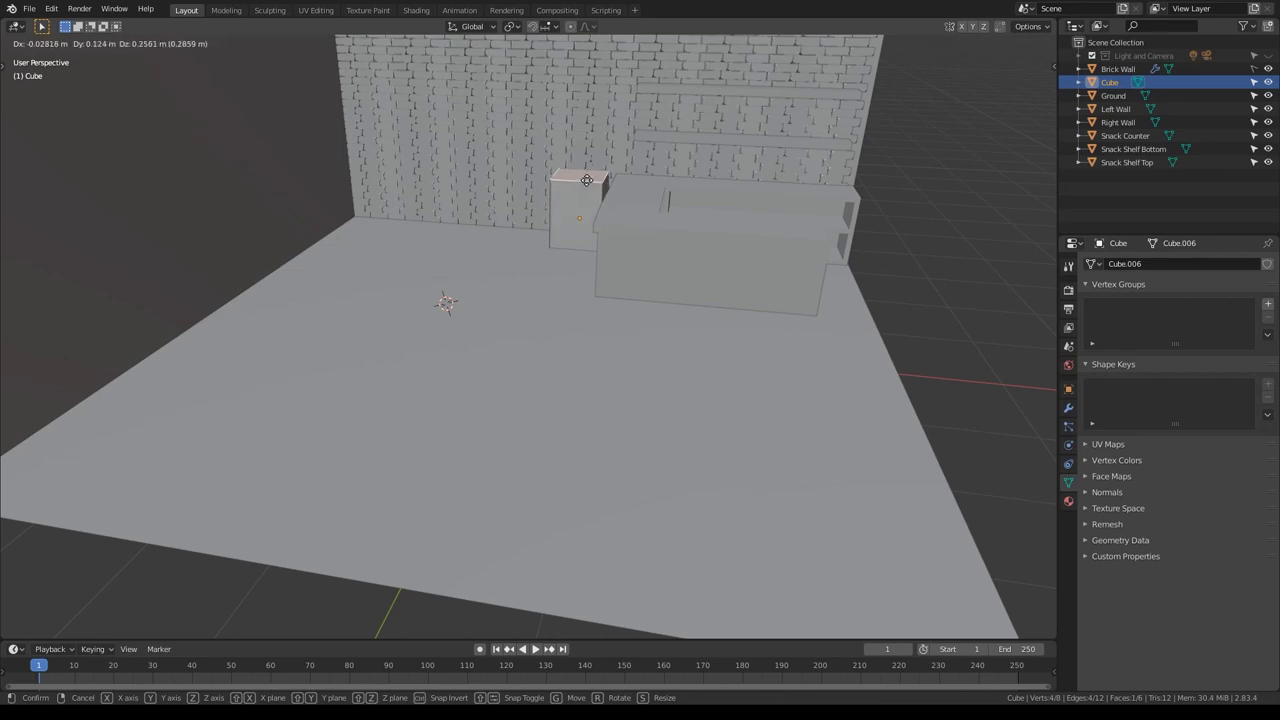
pyautogui.press('z')
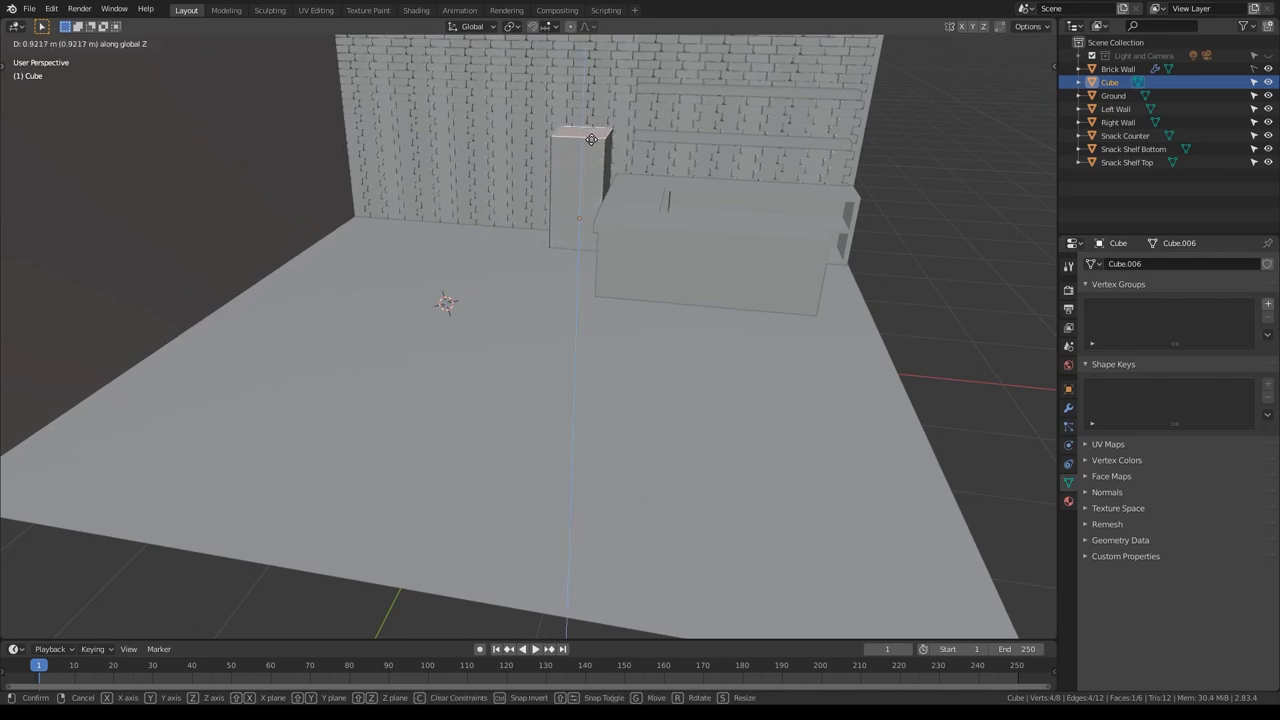
pyautogui.click(596, 115)
# Step: Narrow the box by shifting its left face, then isolate and frame it in local view
pyautogui.moveTo(596, 115); pyautogui.dragTo(430, 176, button='middle')
pyautogui.click(430, 176)
pyautogui.press('g')
pyautogui.press('x')
pyautogui.click(430, 176)
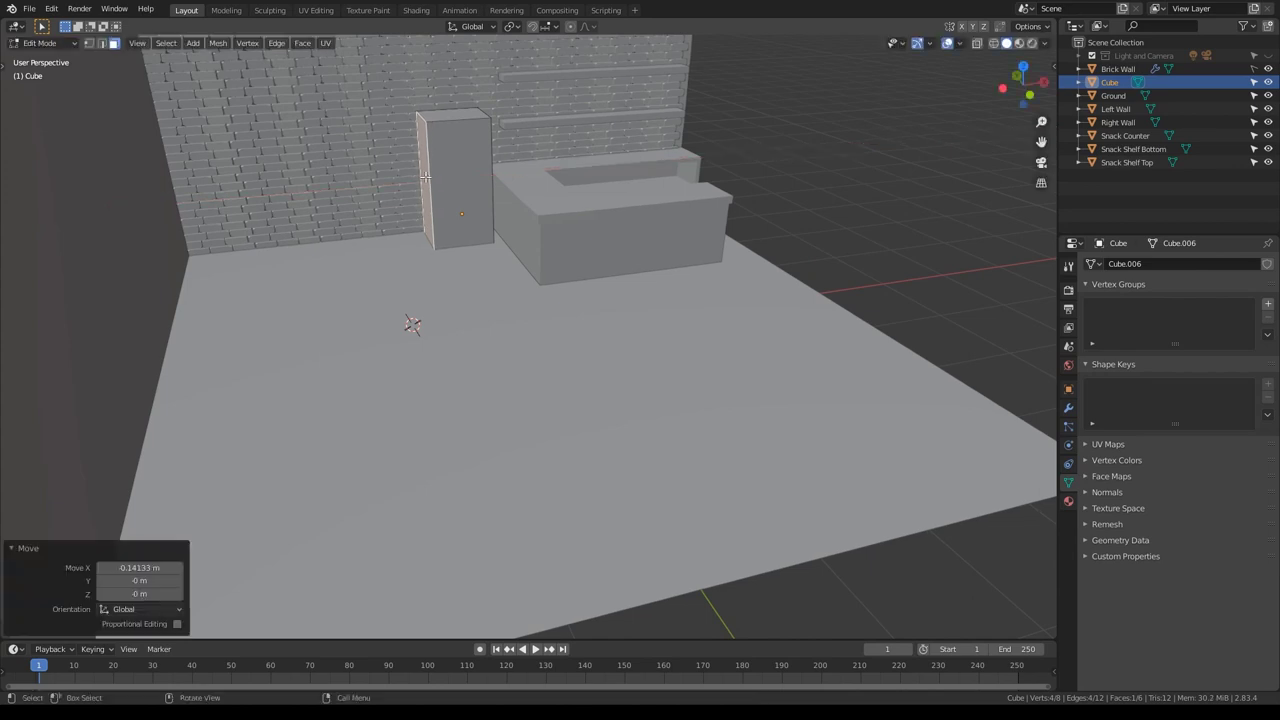
pyautogui.press('Tab')
pyautogui.press('/')
pyautogui.press('KP_Decimal')
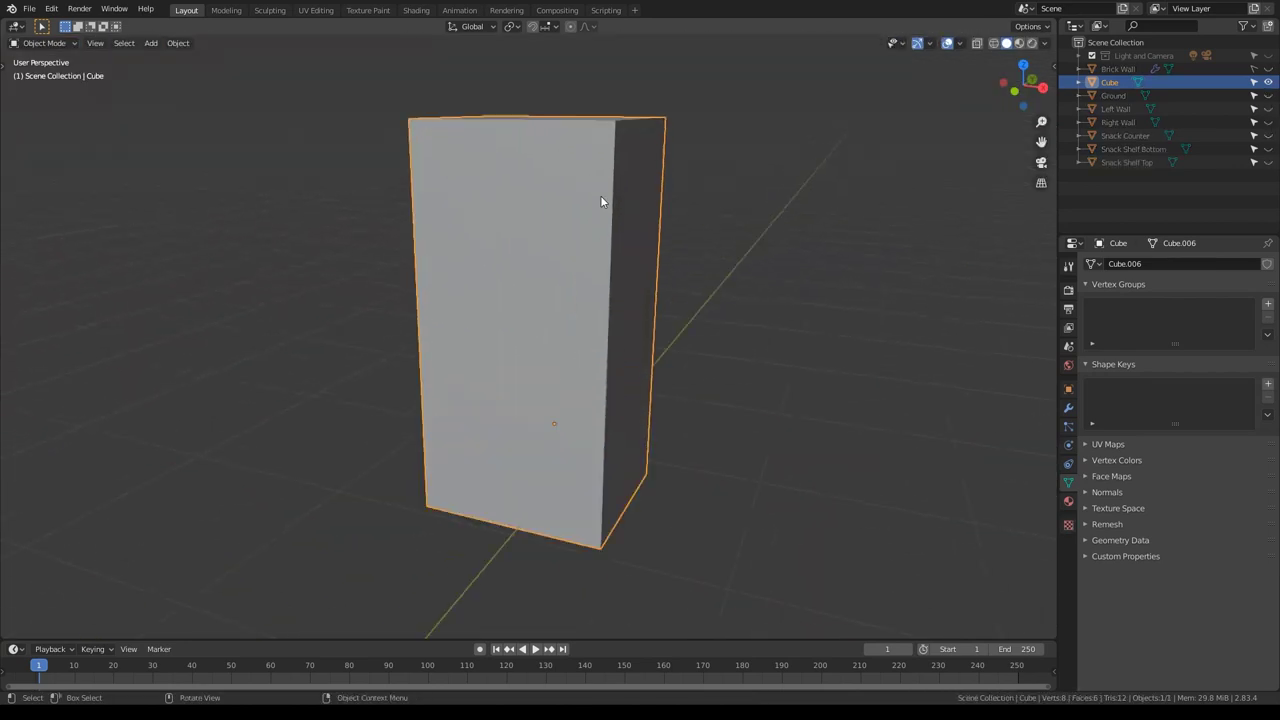
# Step: Cut three vertical edge loops across the box front
pyautogui.press('Tab')
pyautogui.hotkey('ctrl', 'r')
pyautogui.click(494, 502)
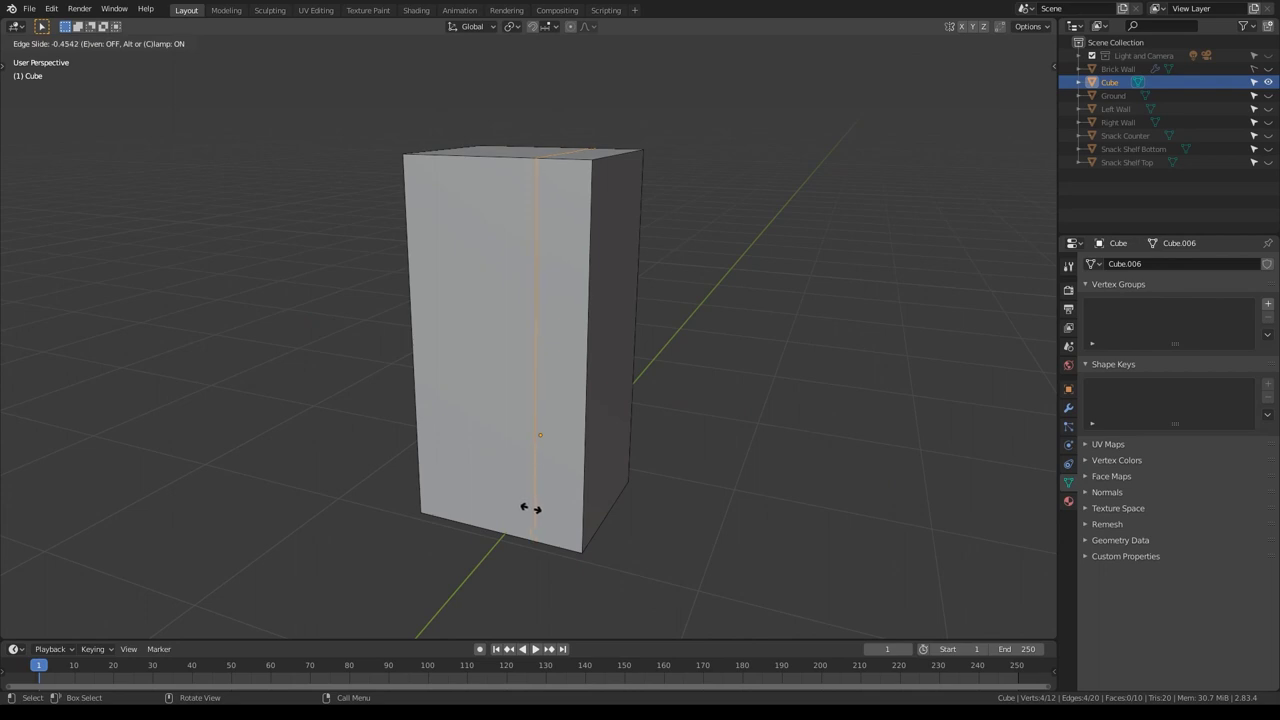
pyautogui.click(530, 509)
pyautogui.hotkey('ctrl', 'r')
pyautogui.scroll(1, 462, 504)
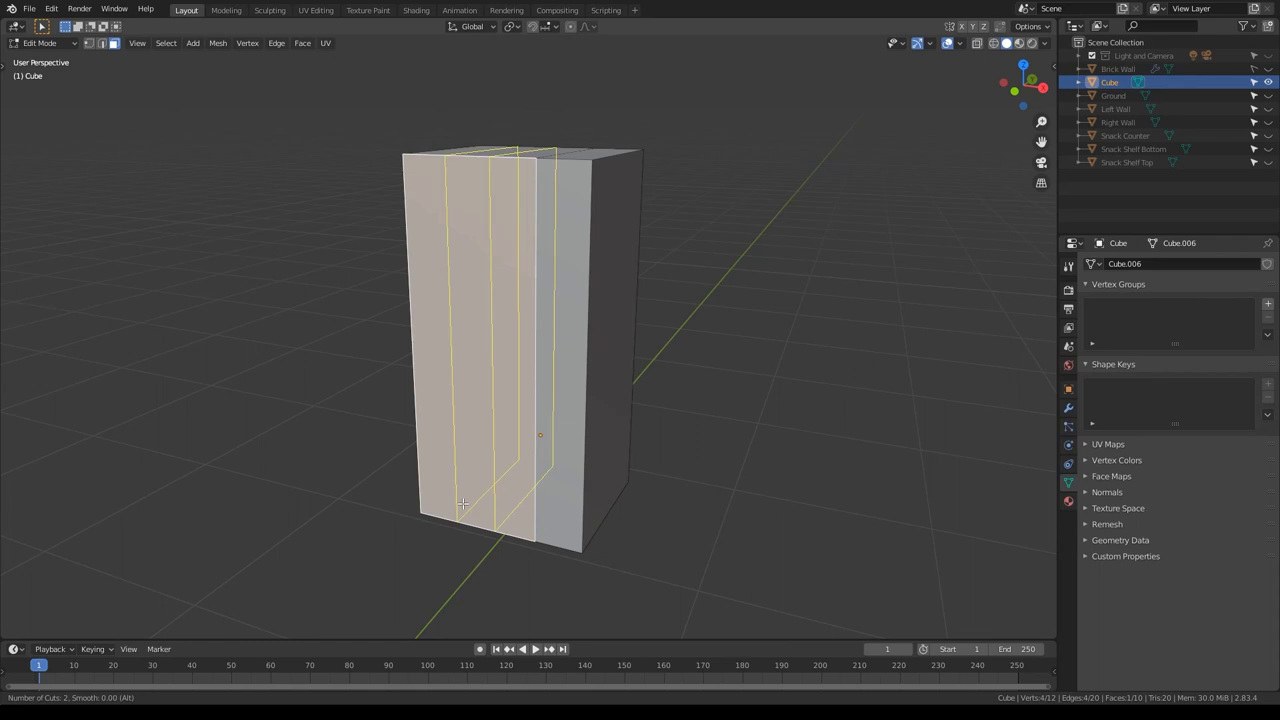
pyautogui.click(462, 504)
# Step: Extrude the three front strips outward, inset a thin border, and sink the inner panels
pyautogui.click(460, 506)
pyautogui.click(425, 300)
pyautogui.keyDown('shift'); pyautogui.click(512, 300); pyautogui.keyUp('shift')
pyautogui.keyDown('shift'); pyautogui.click(472, 265); pyautogui.keyUp('shift')
pyautogui.press('e')
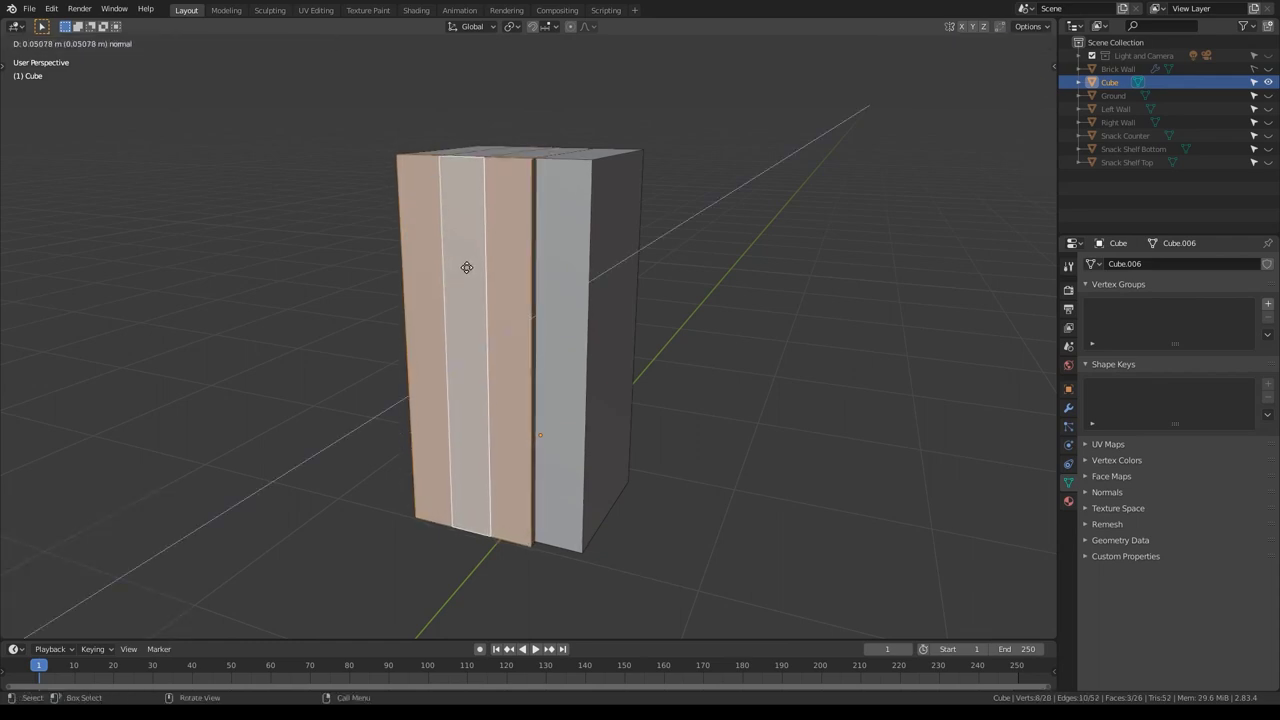
pyautogui.click(466, 267)
pyautogui.press('i')
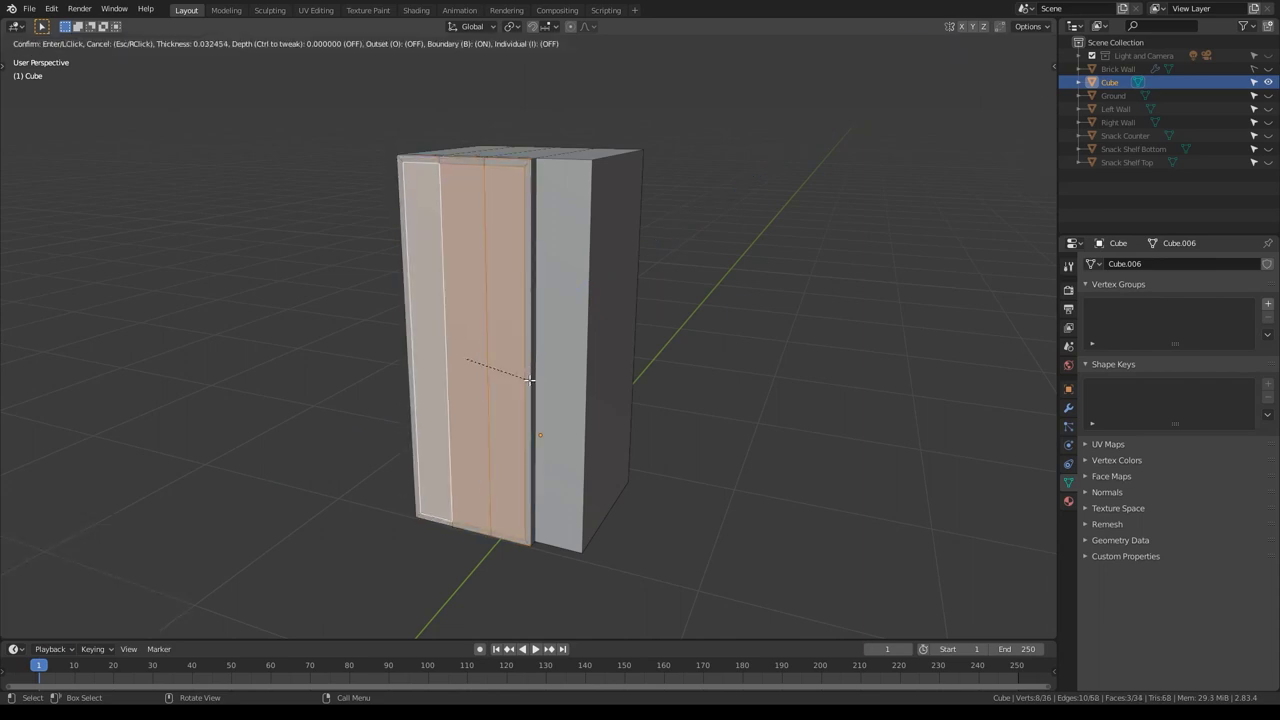
pyautogui.click(480, 372)
pyautogui.press('e')
pyautogui.click(479, 375)
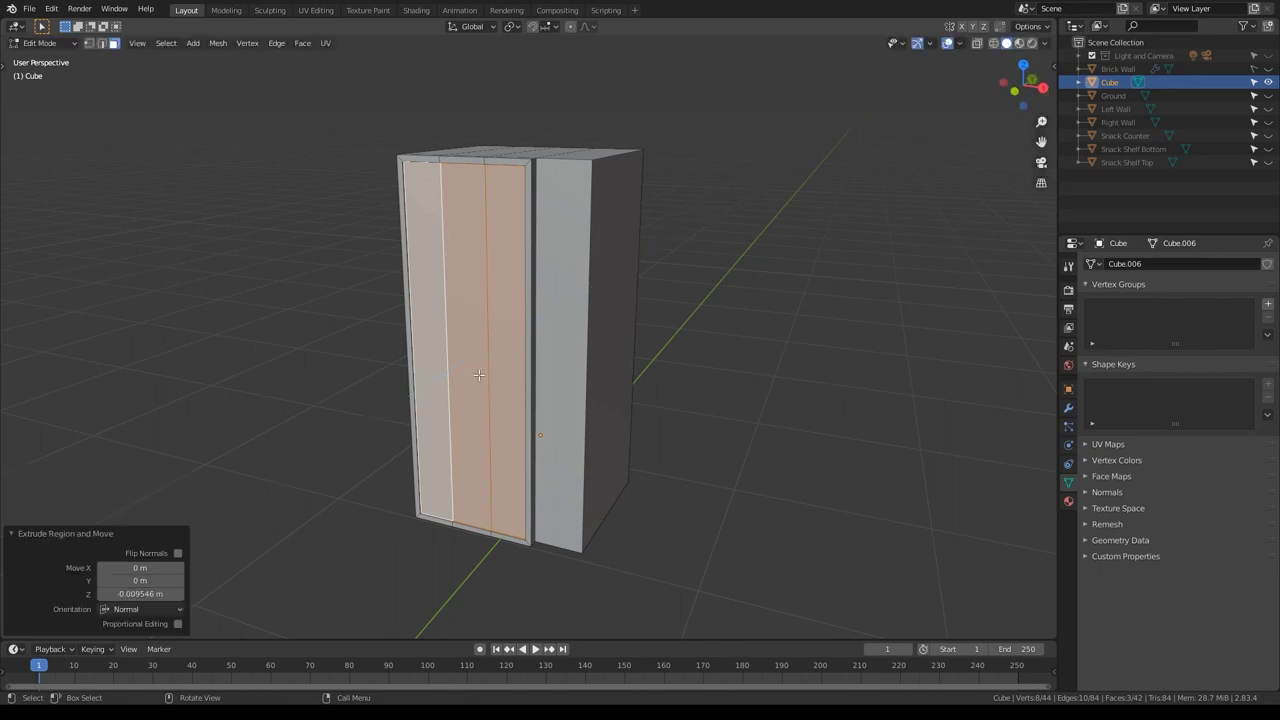
# Step: Nudge the middle front panel 0.024 m in depth
pyautogui.click(465, 301)
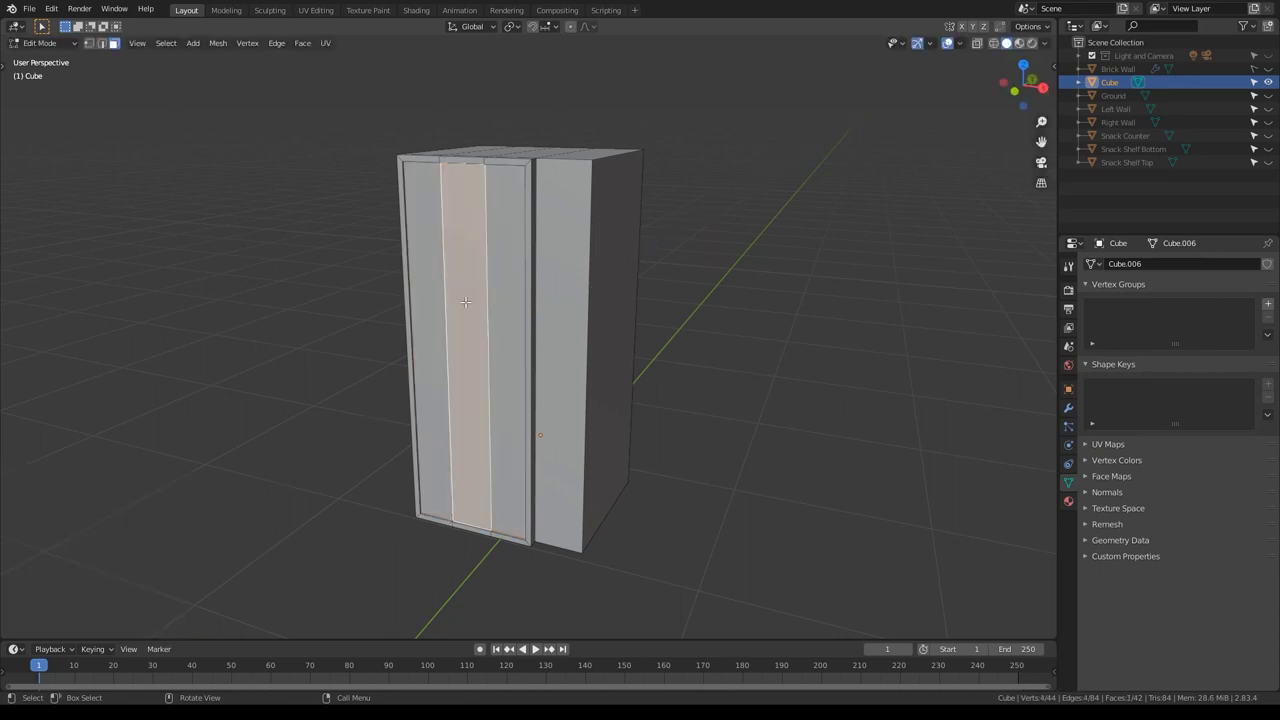
pyautogui.scroll(3, 480, 449)
pyautogui.press('g')
pyautogui.press('y')
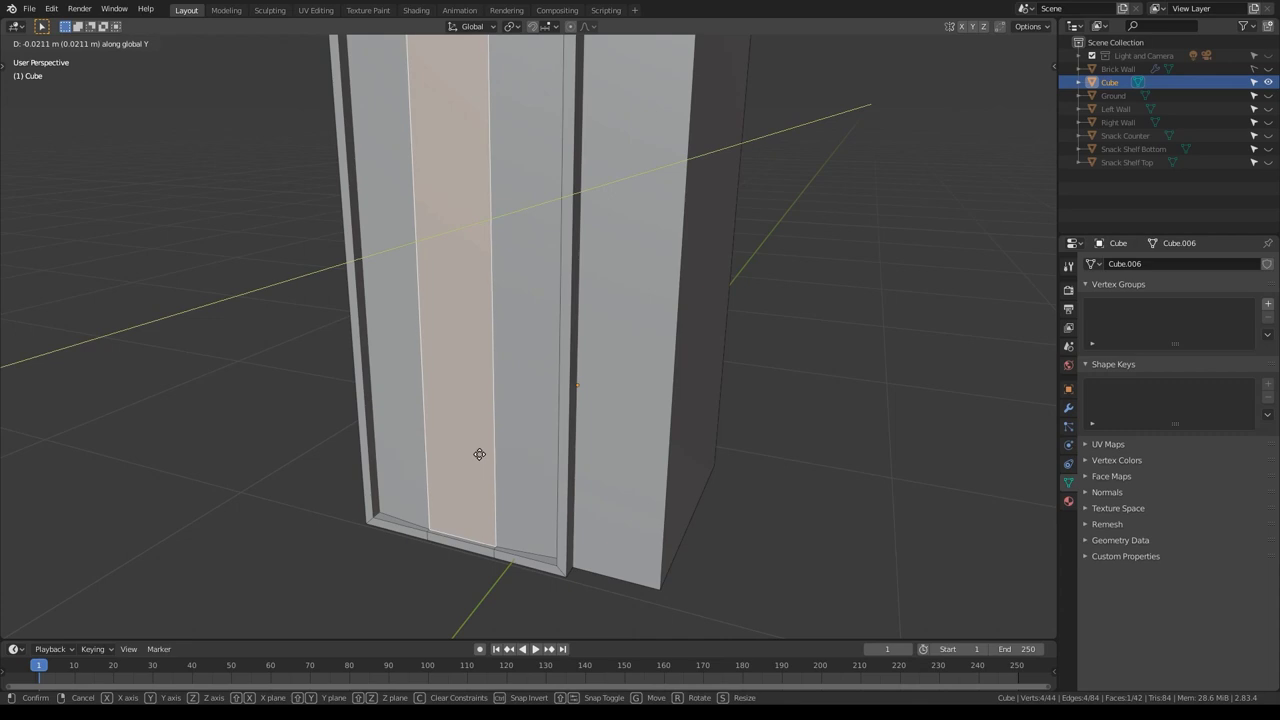
pyautogui.click(478, 454)
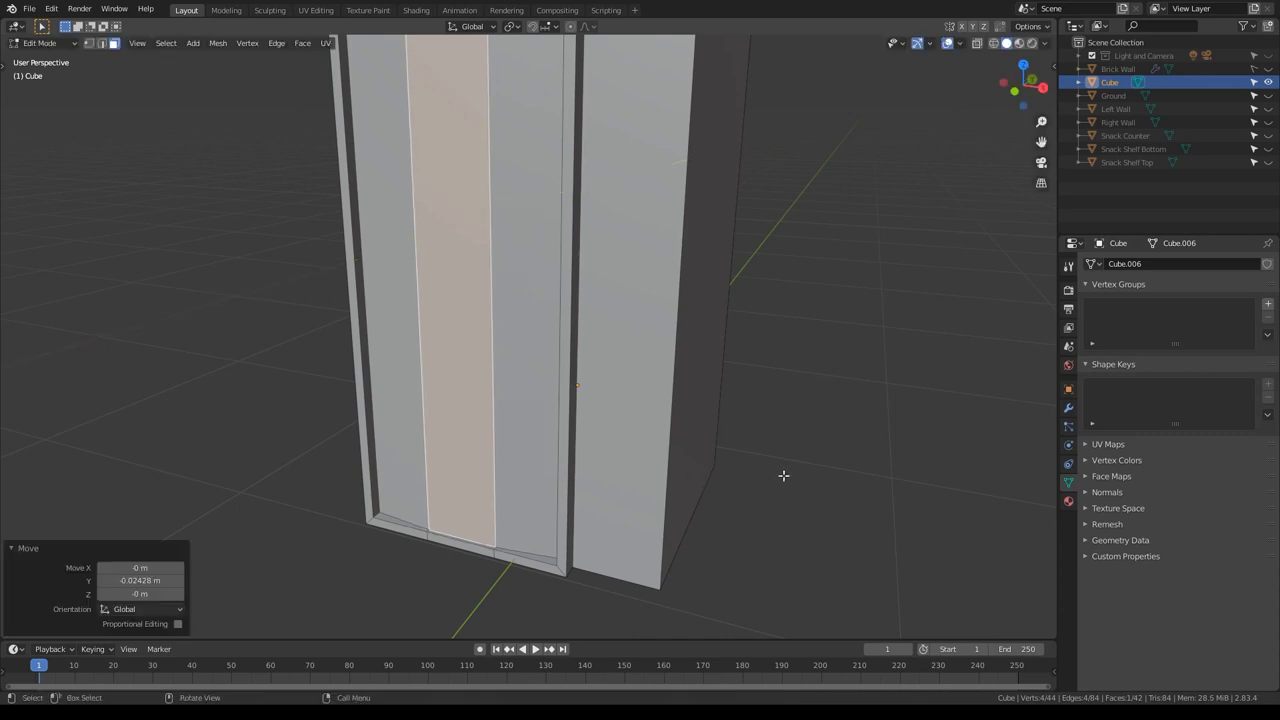
# Step: Add a horizontal edge loop around the machine
pyautogui.hotkey('alt', 'a')
pyautogui.hotkey('ctrl', 'r')
pyautogui.click(492, 242)
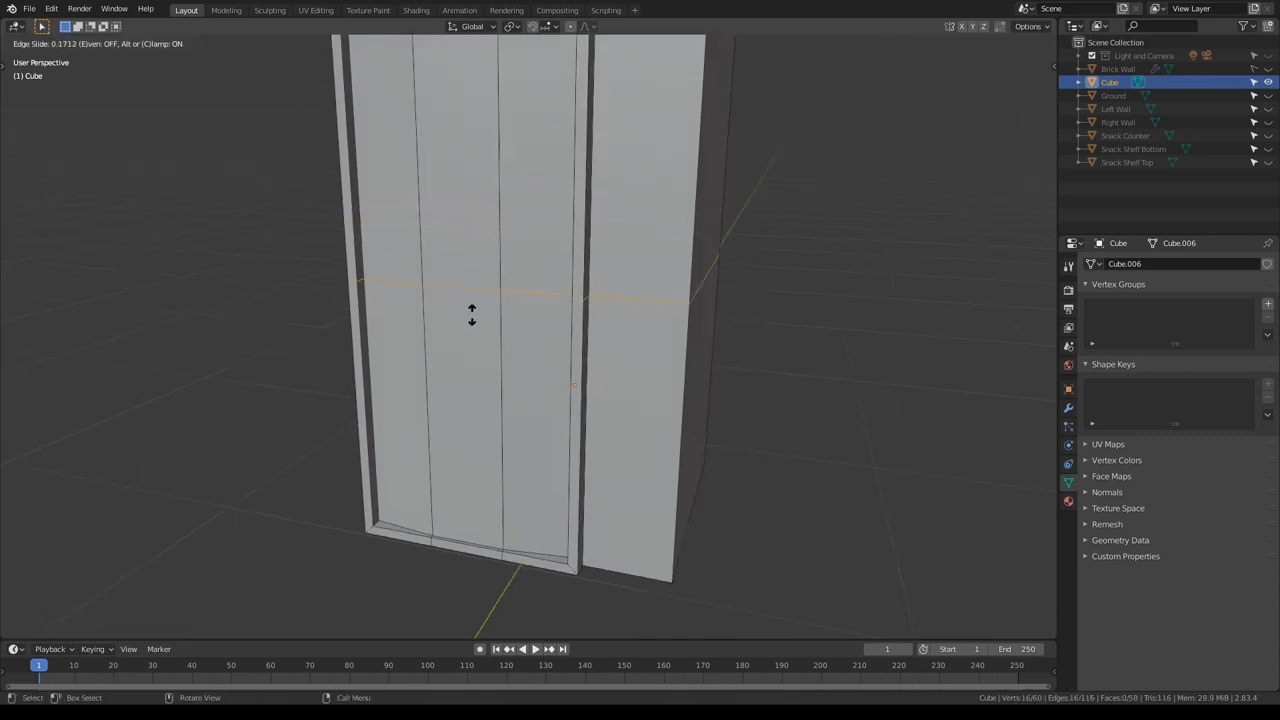
# Step: Set the horizontal loop's height and inset the faces below it to frame an opening
pyautogui.click(483, 374)
pyautogui.keyDown('alt'); pyautogui.click(449, 437); pyautogui.keyUp('alt')
pyautogui.press('i')
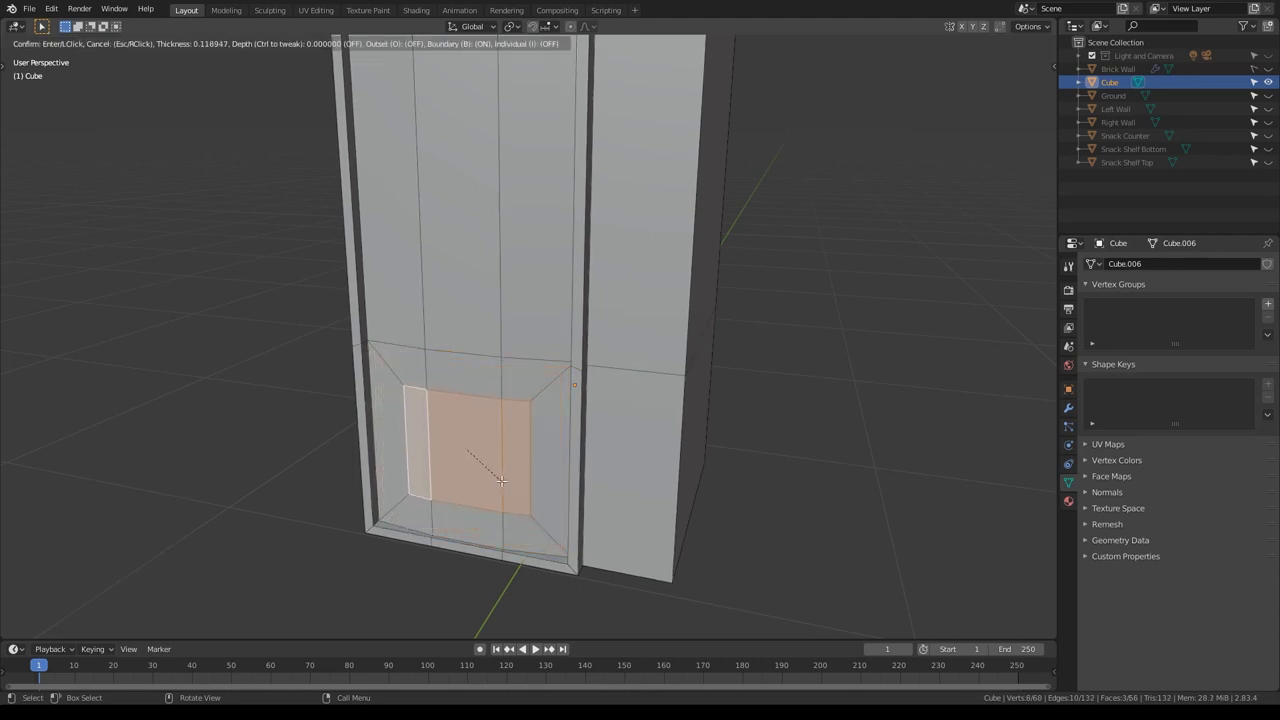
pyautogui.click(495, 475)
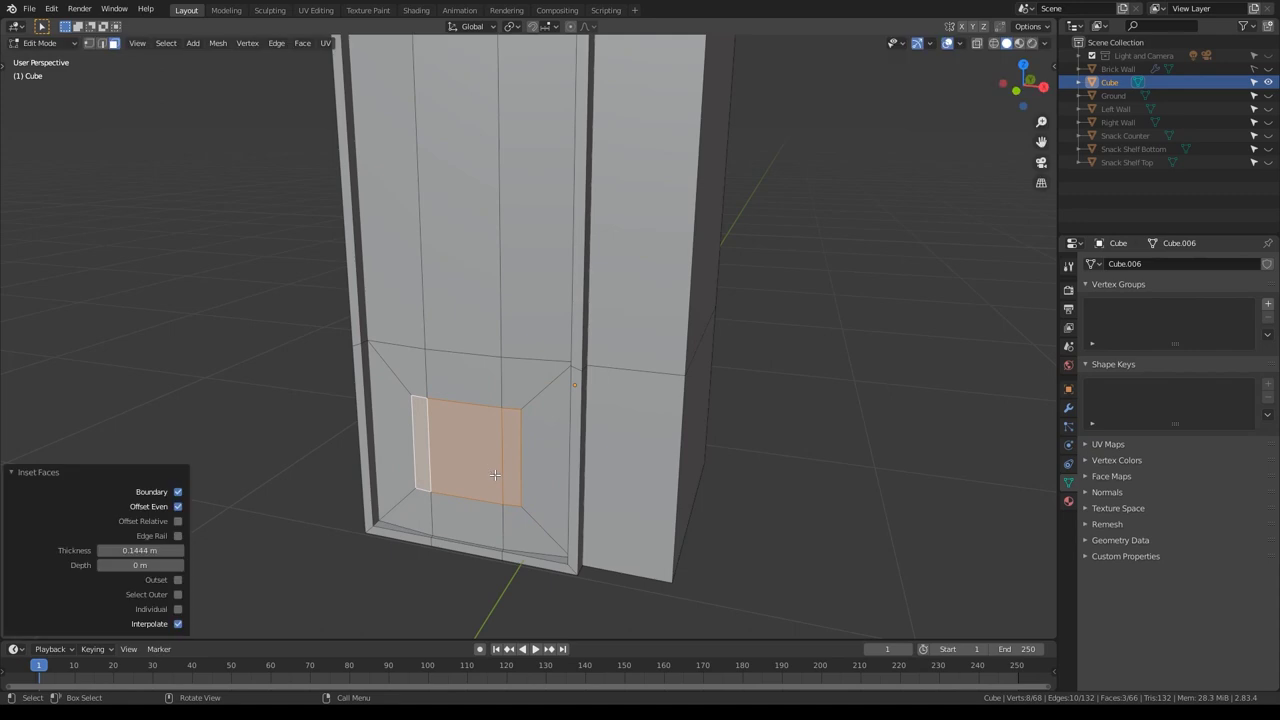
# Step: Widen the inset face, raise it slightly, and inset a thin inner border
pyautogui.press('s')
pyautogui.press('z')
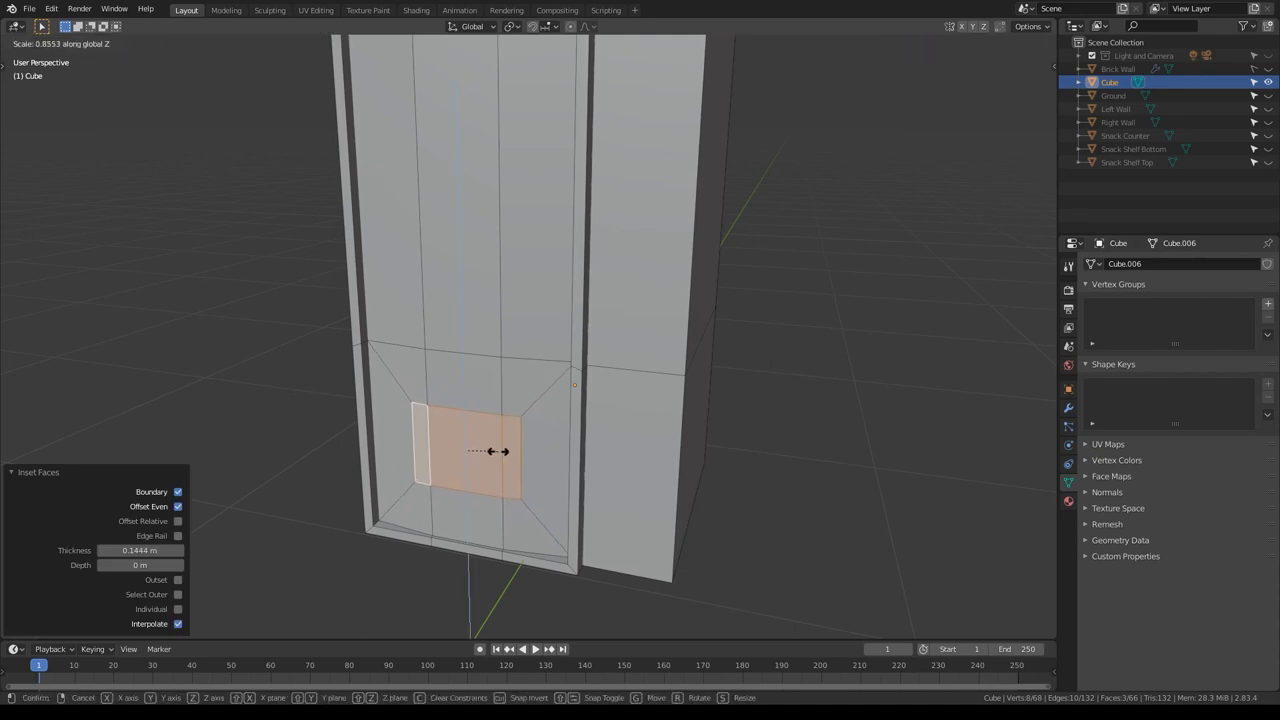
pyautogui.press('x')
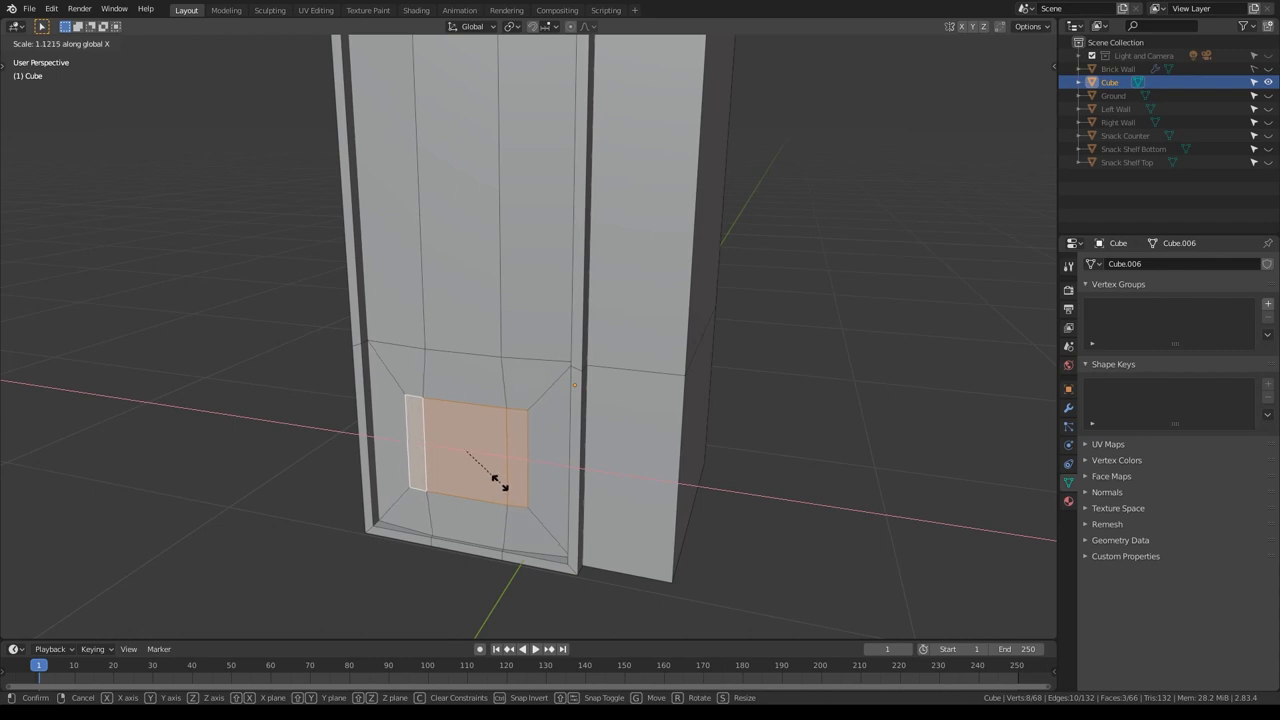
pyautogui.click(520, 492)
pyautogui.press('e')
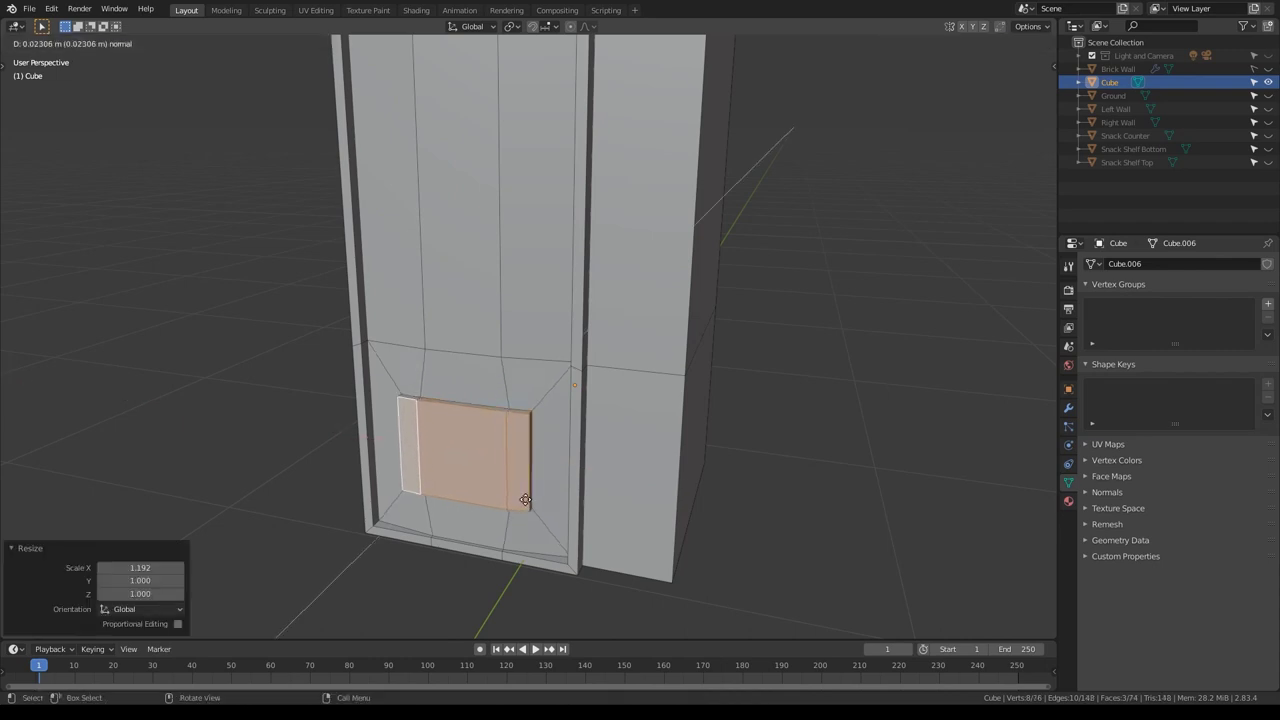
pyautogui.click(525, 499)
pyautogui.press('i')
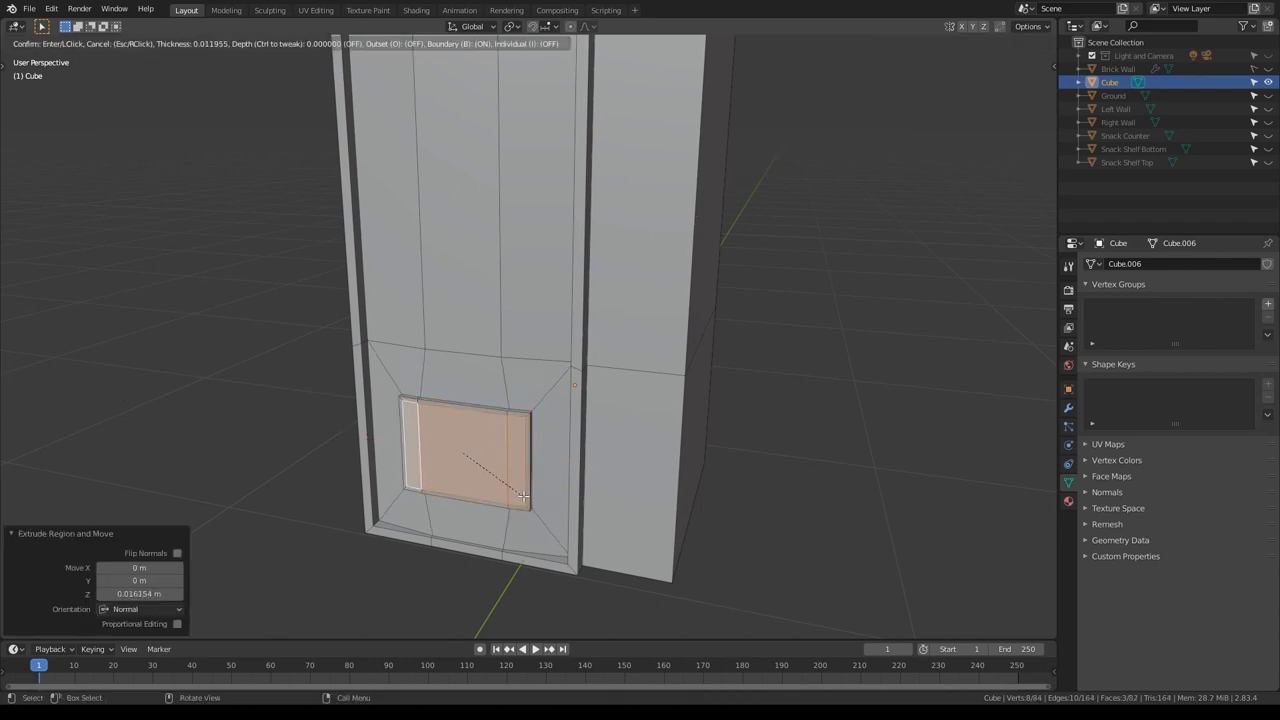
pyautogui.click(523, 496)
pyautogui.press('KP_Decimal')
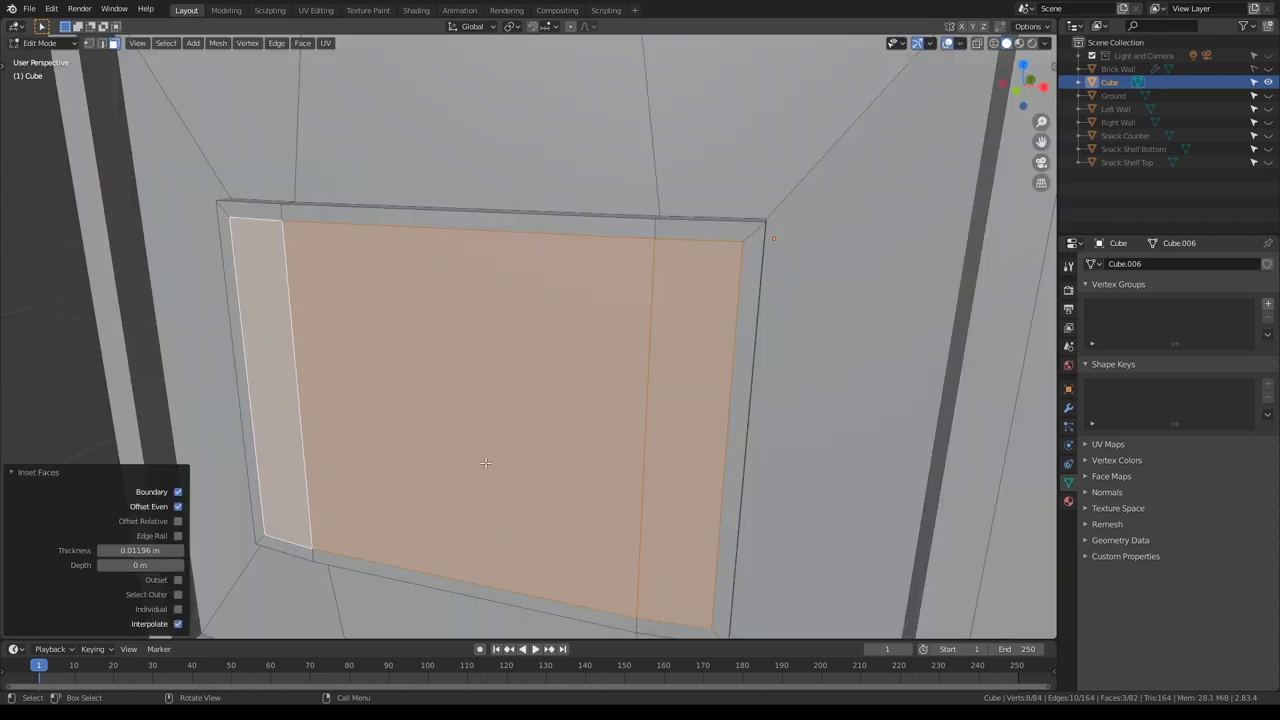
# Step: Push the inset opening face inward and subdivide it
pyautogui.press('e')
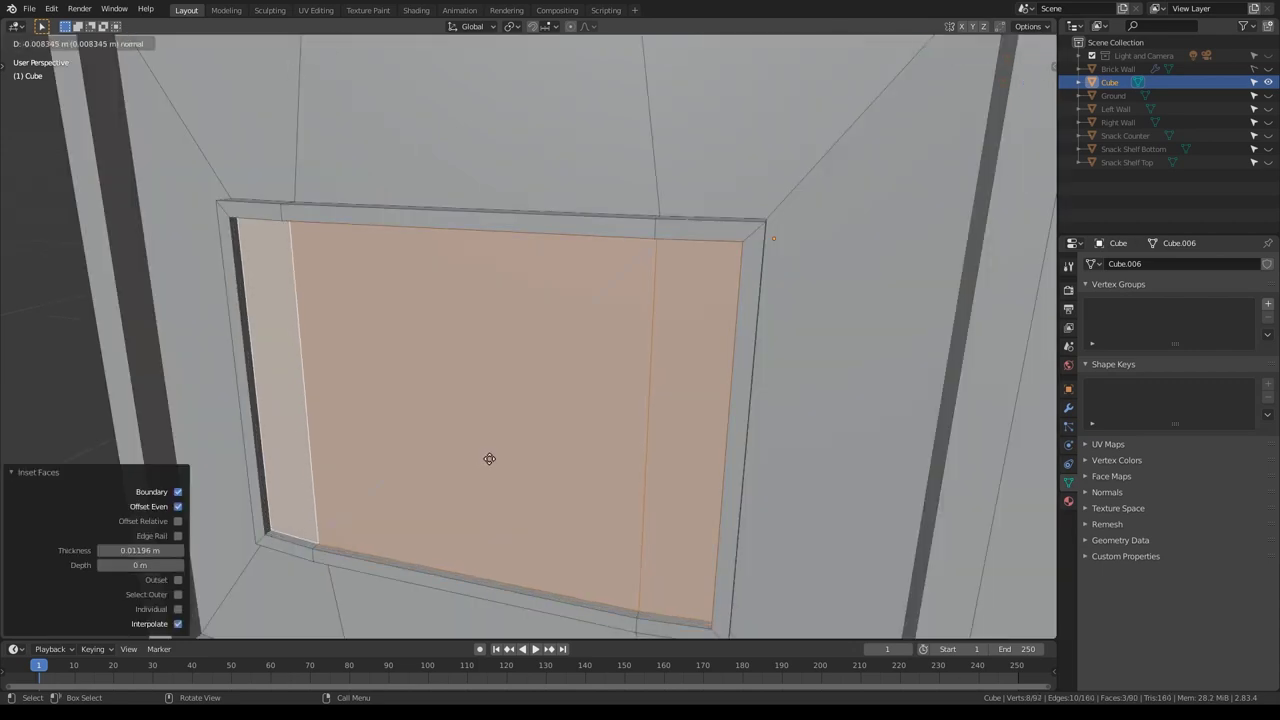
pyautogui.click(489, 459)
pyautogui.rightClick(427, 411)
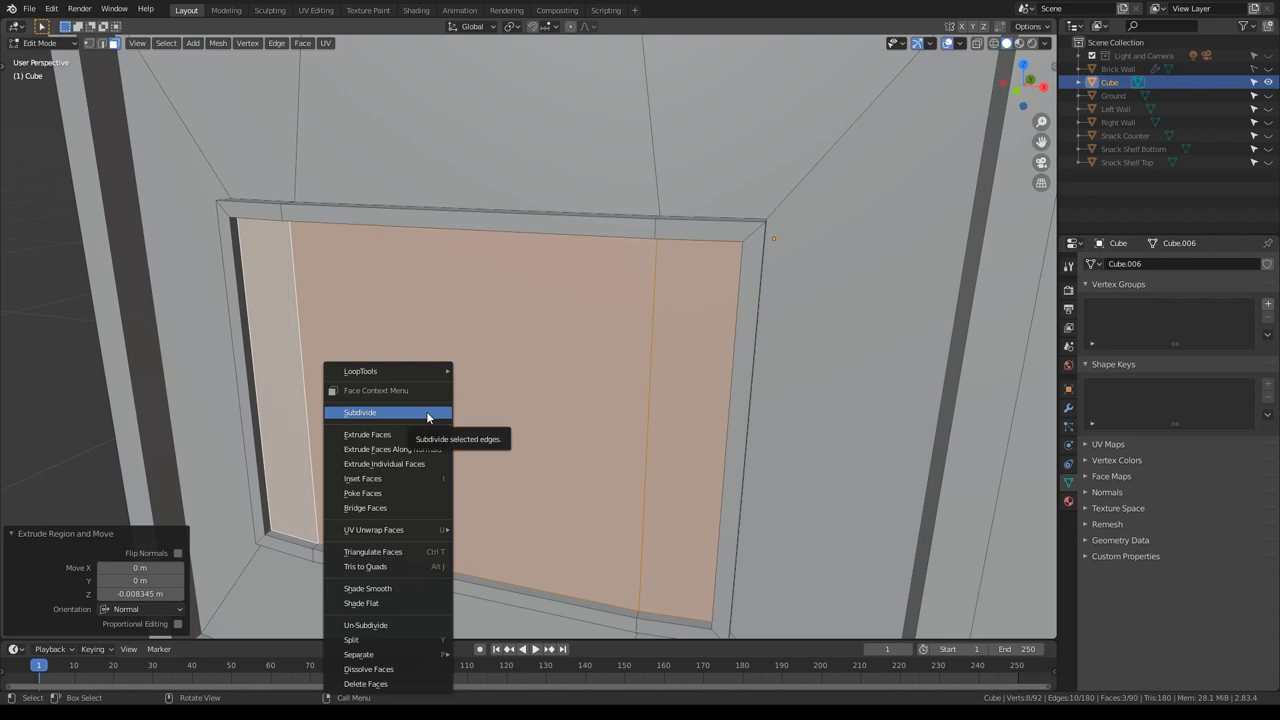
pyautogui.click(427, 411)
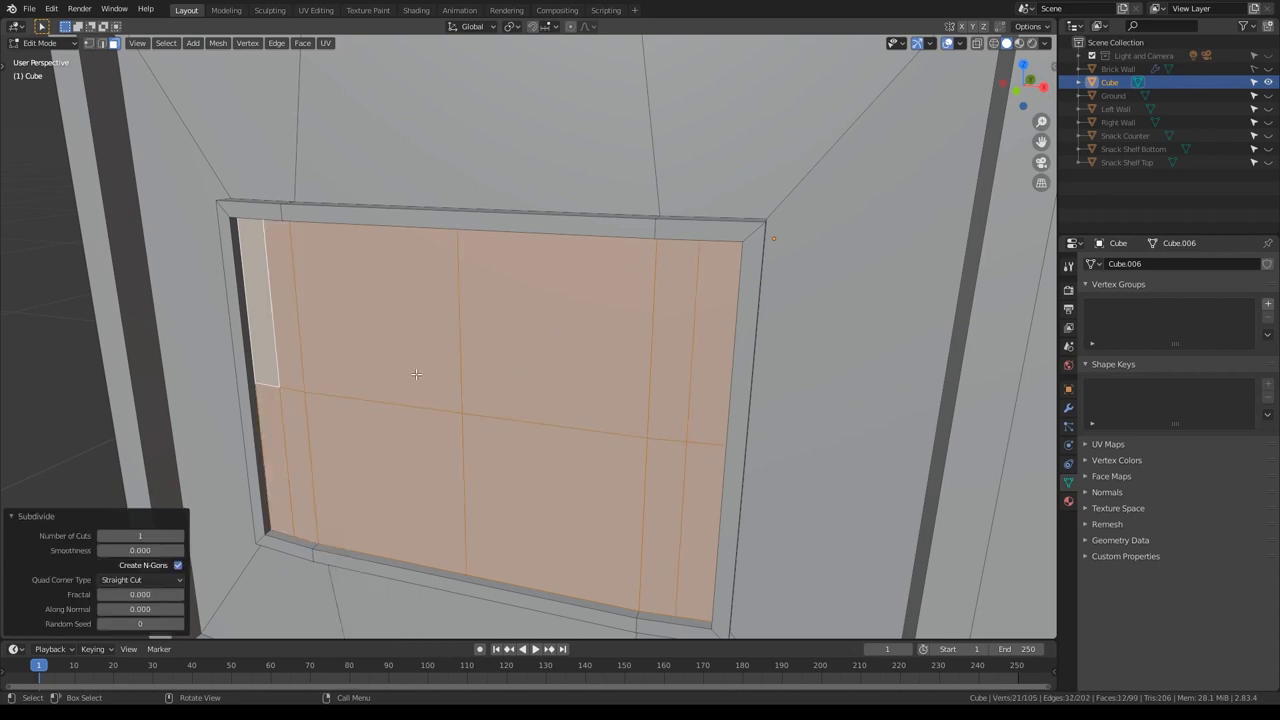
# Step: Extrude the top ring of the opening deep inward to form the pocket
pyautogui.hotkey('alt', 'a')
pyautogui.press('2')
pyautogui.keyDown('ctrl'); pyautogui.keyDown('alt'); pyautogui.click(349, 312); pyautogui.keyUp('alt'); pyautogui.keyUp('ctrl')
pyautogui.press('e')
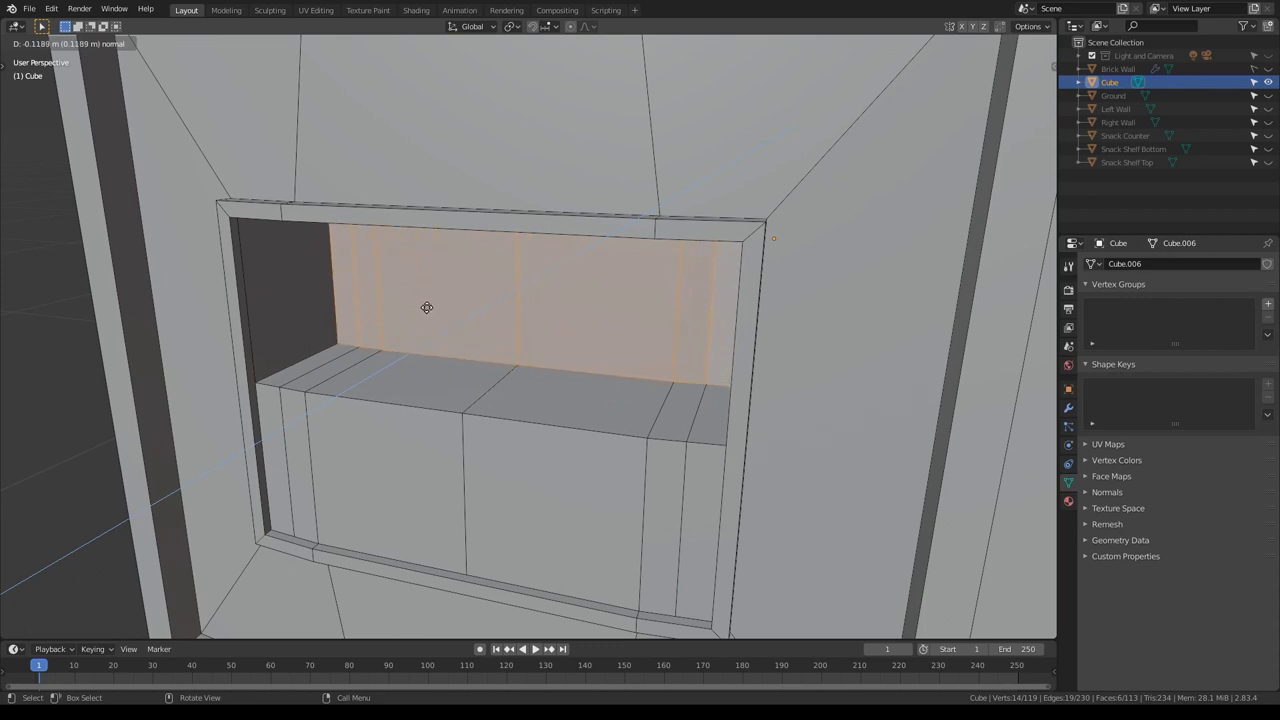
pyautogui.click(427, 307)
# Step: Loop-cut the ledge and lower its four faces into a thin recessed lip
pyautogui.hotkey('ctrl', 'r')
pyautogui.click(640, 420)
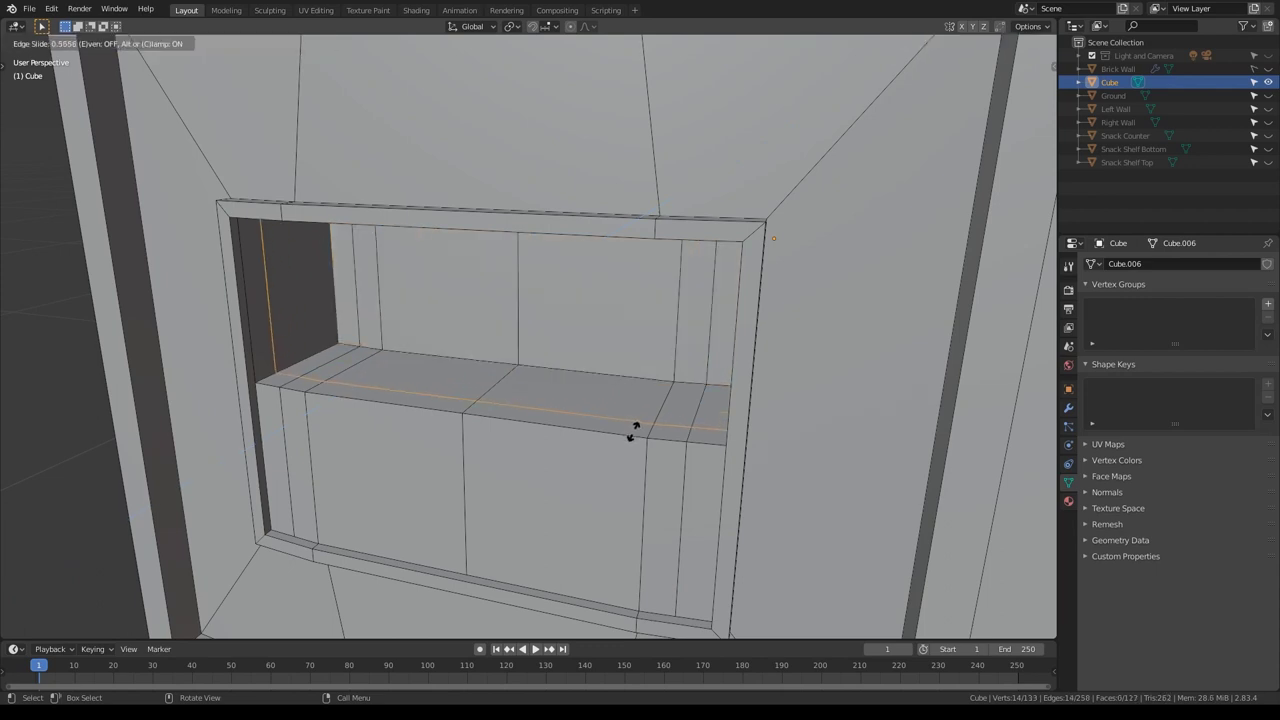
pyautogui.click(631, 432)
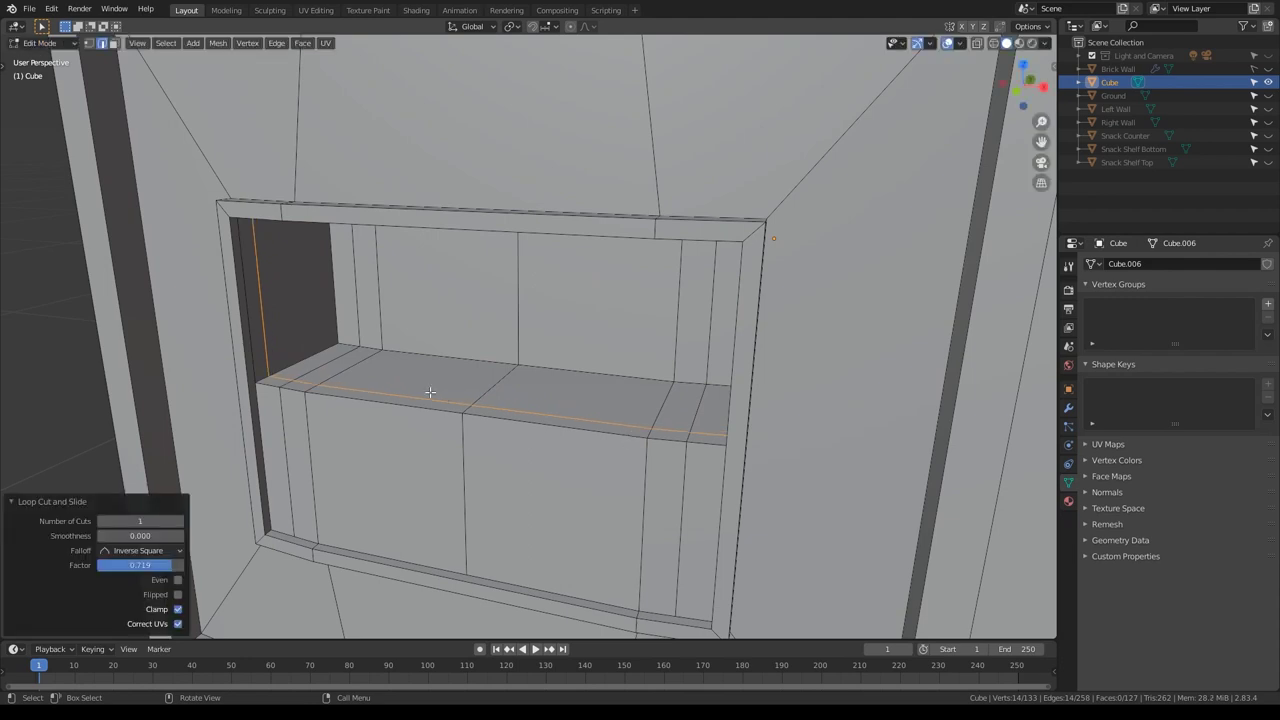
pyautogui.press('3')
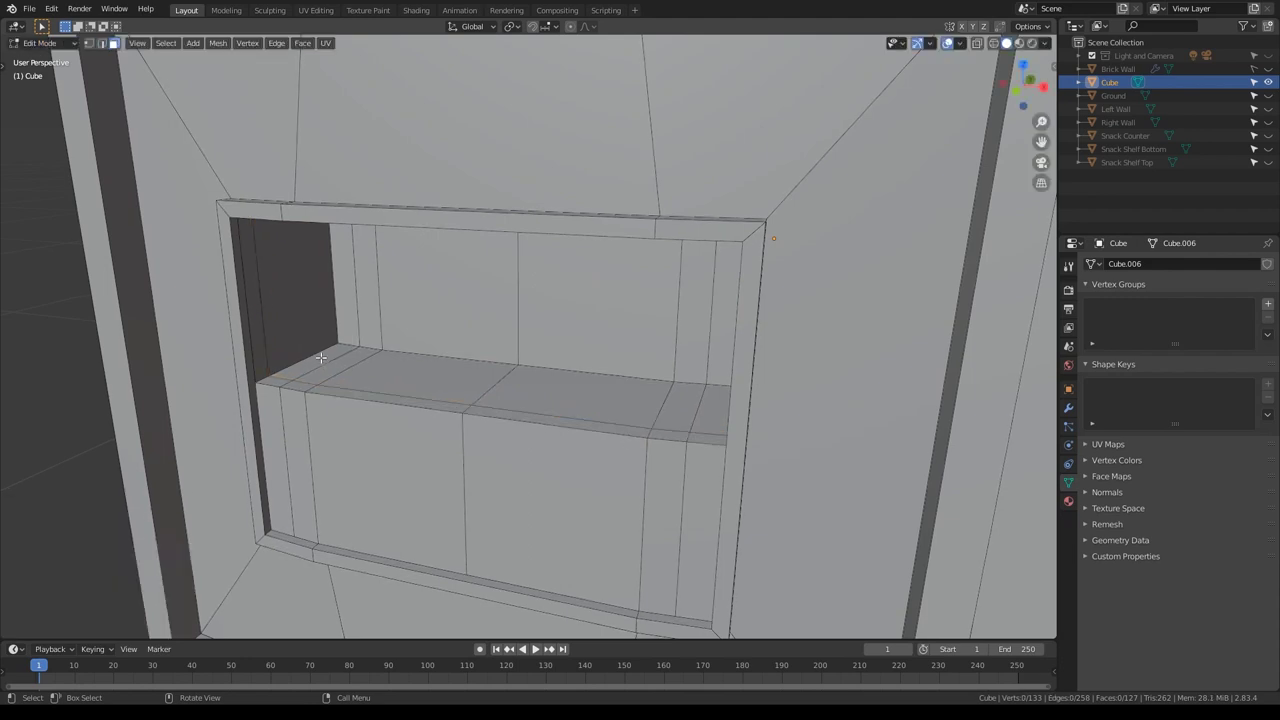
pyautogui.click(322, 362)
pyautogui.keyDown('shift'); pyautogui.click(390, 381); pyautogui.keyUp('shift')
pyautogui.keyDown('shift'); pyautogui.click(563, 399); pyautogui.keyUp('shift')
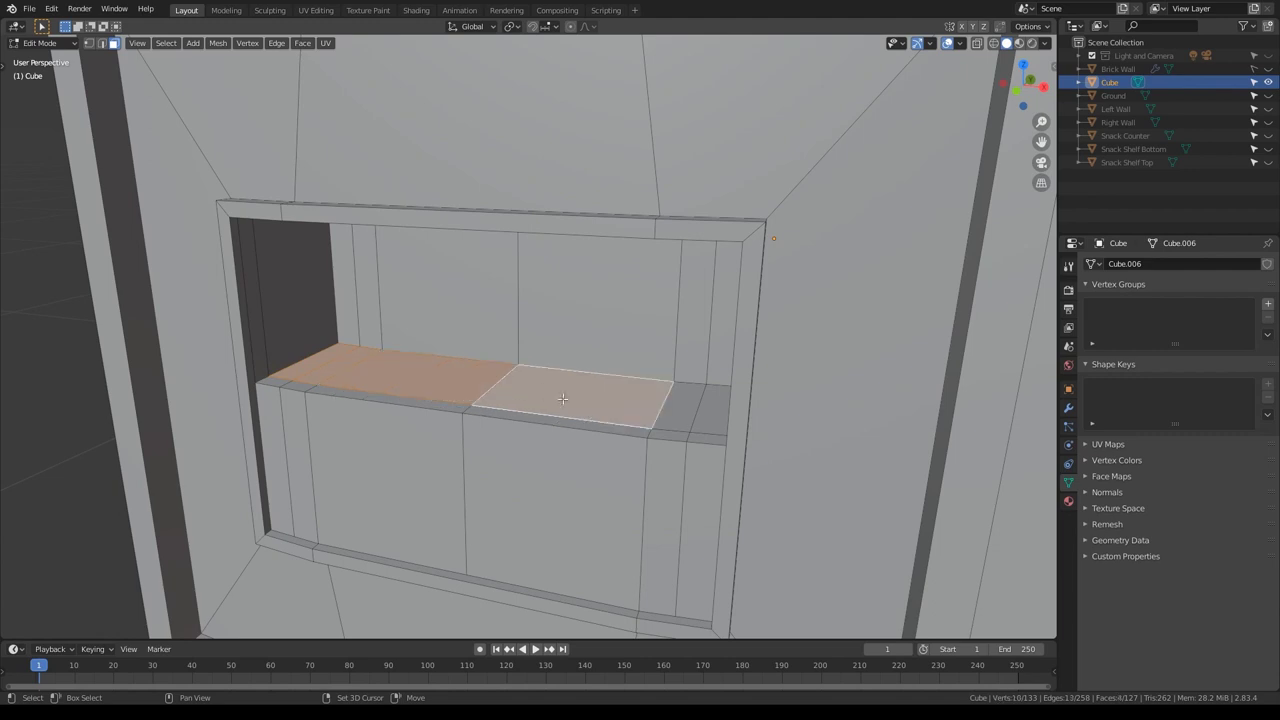
pyautogui.keyDown('shift'); pyautogui.click(683, 409); pyautogui.keyUp('shift')
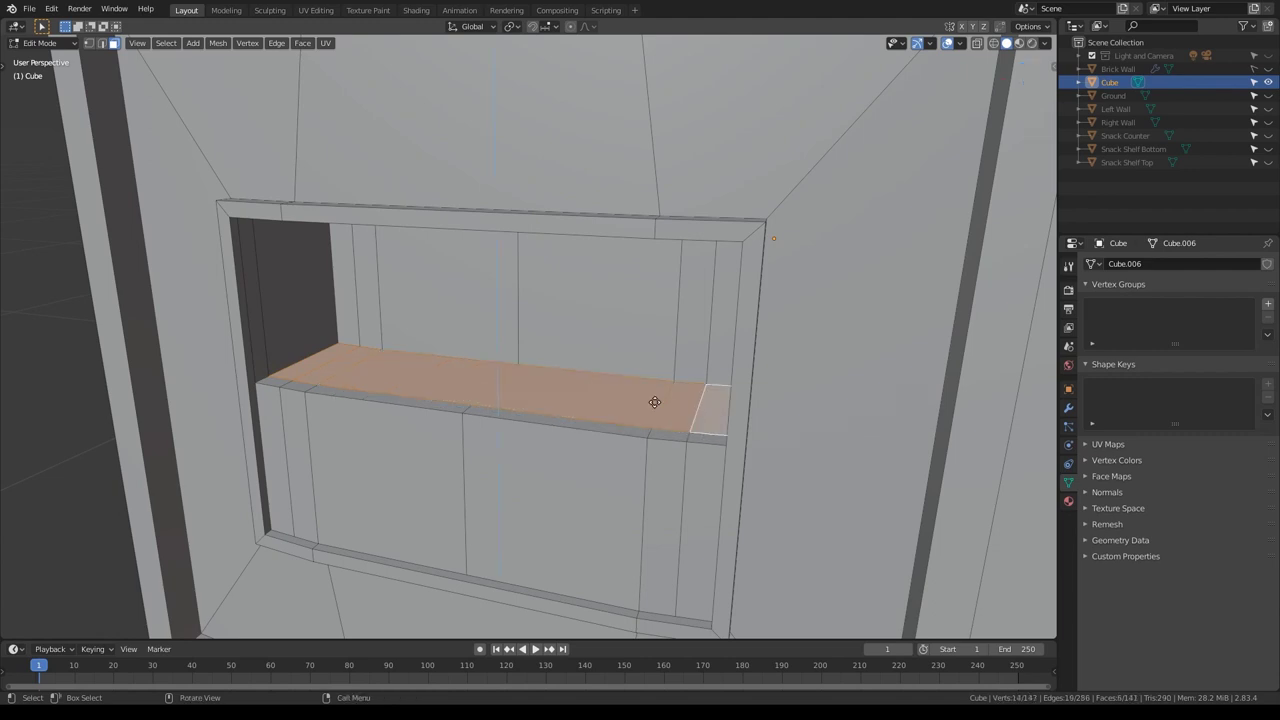
pyautogui.press('e')
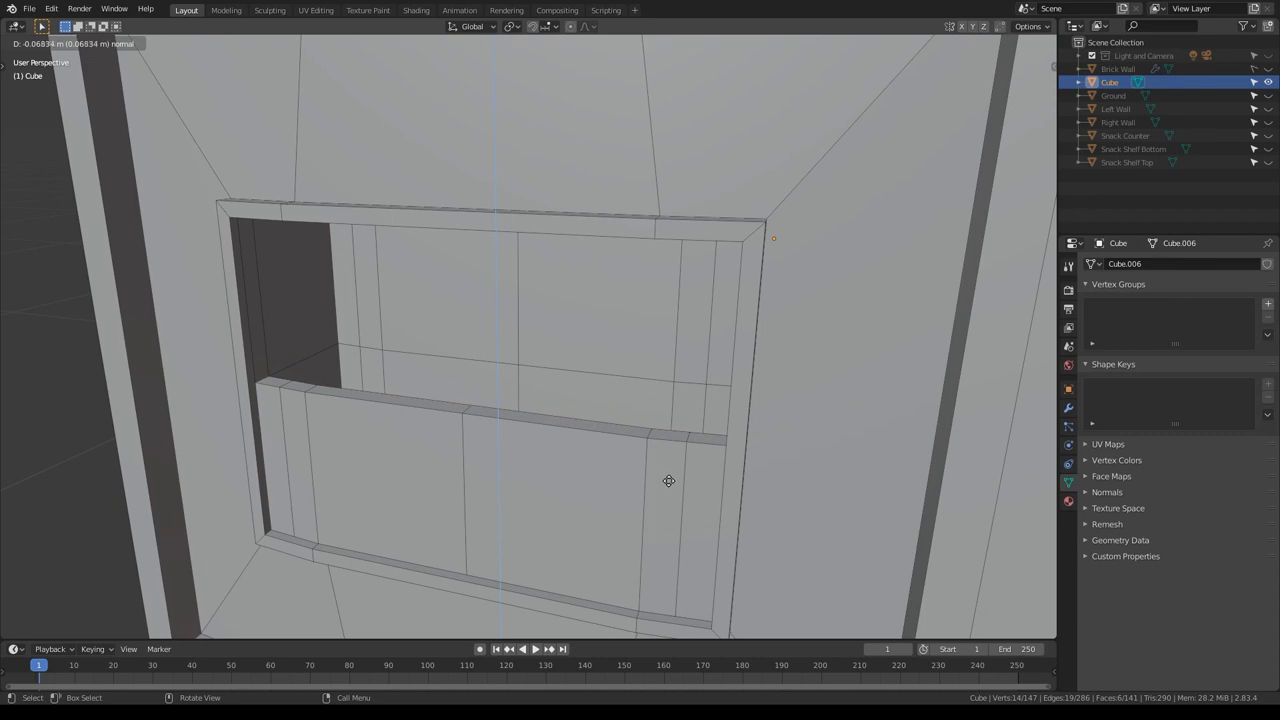
pyautogui.click(666, 486)
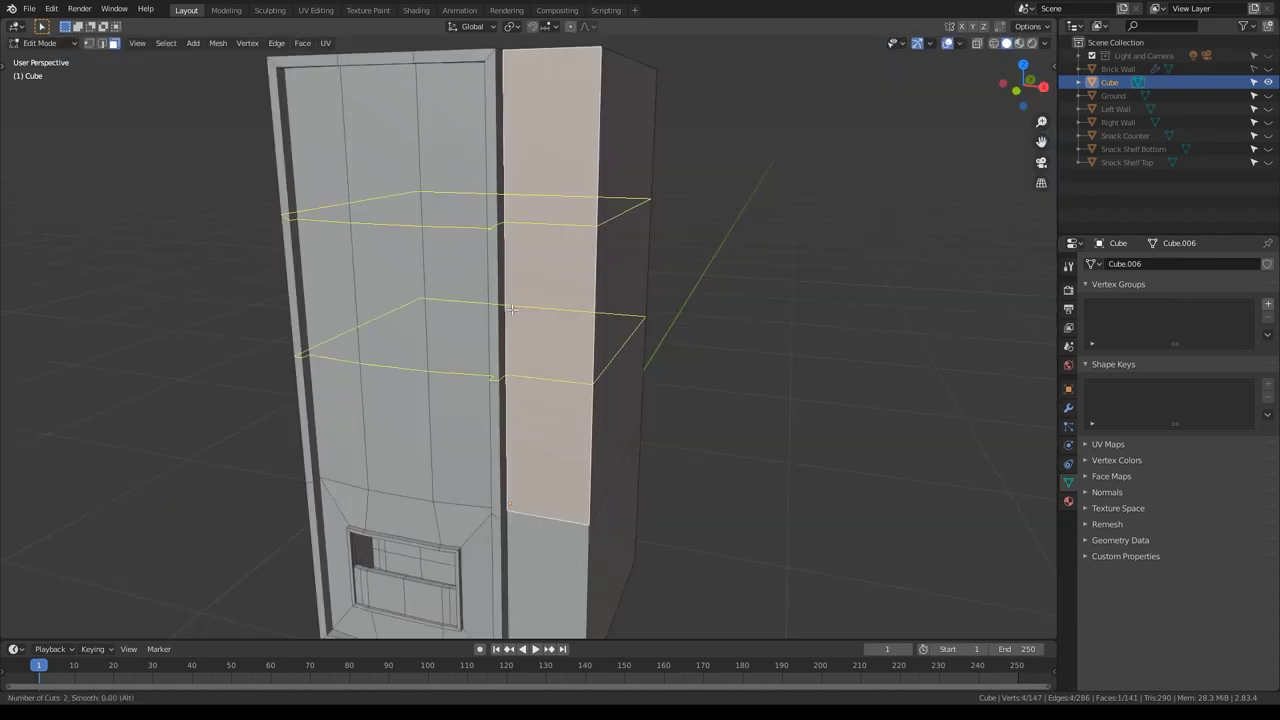
# Step: Add two loops around the right front strip and subdivide the middle face into a 3×3 grid
pyautogui.click(511, 309)
pyautogui.rightClick(515, 309)
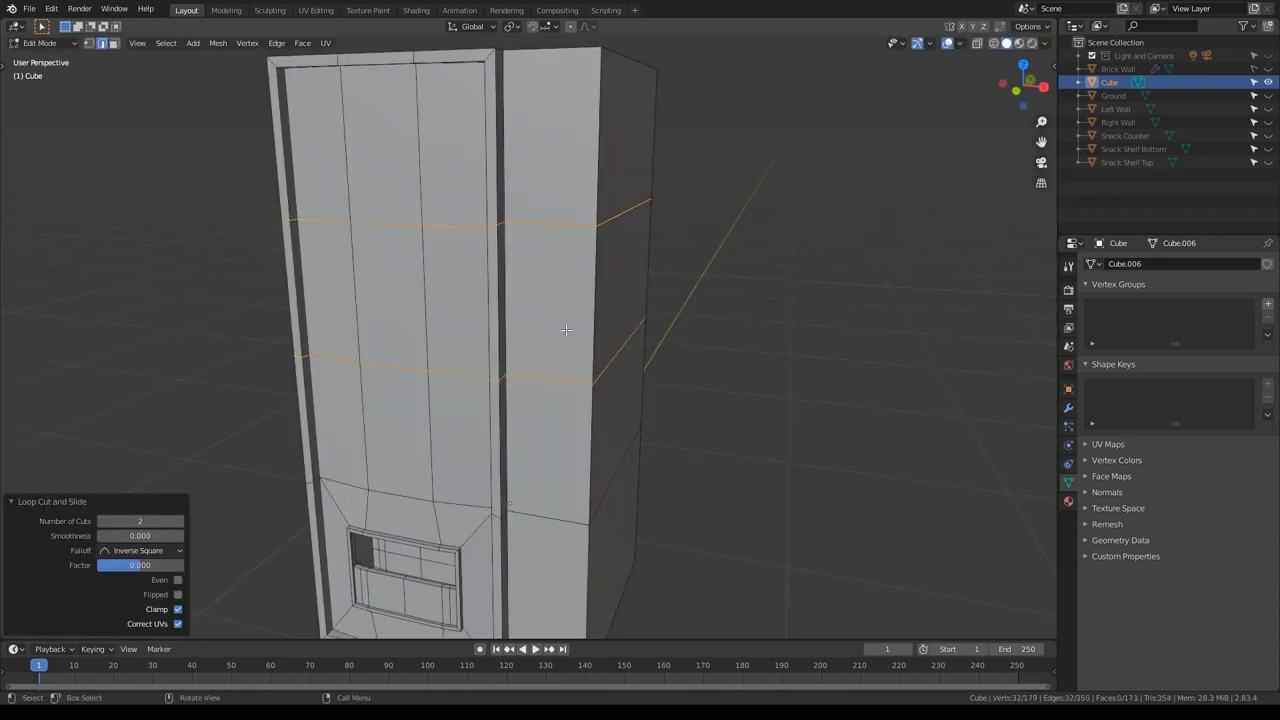
pyautogui.press('3')
pyautogui.click(571, 253)
pyautogui.press('KP_Decimal')
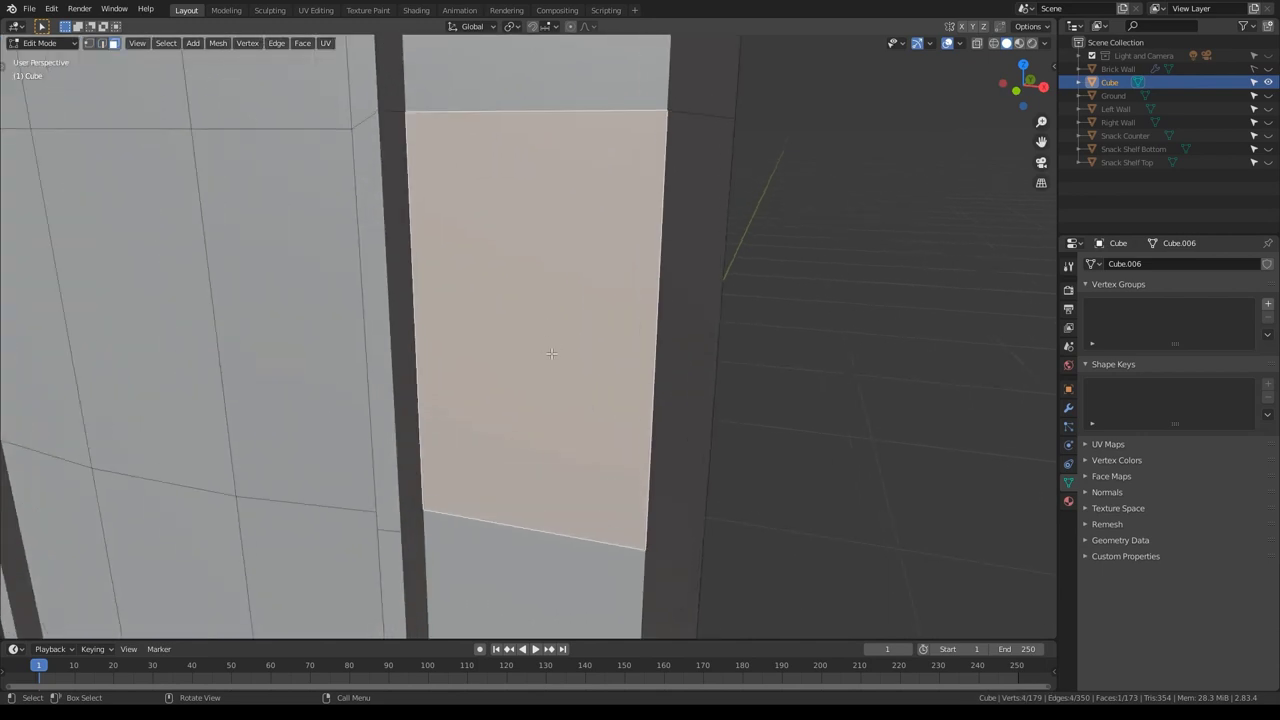
pyautogui.rightClick(551, 353)
pyautogui.click(551, 353)
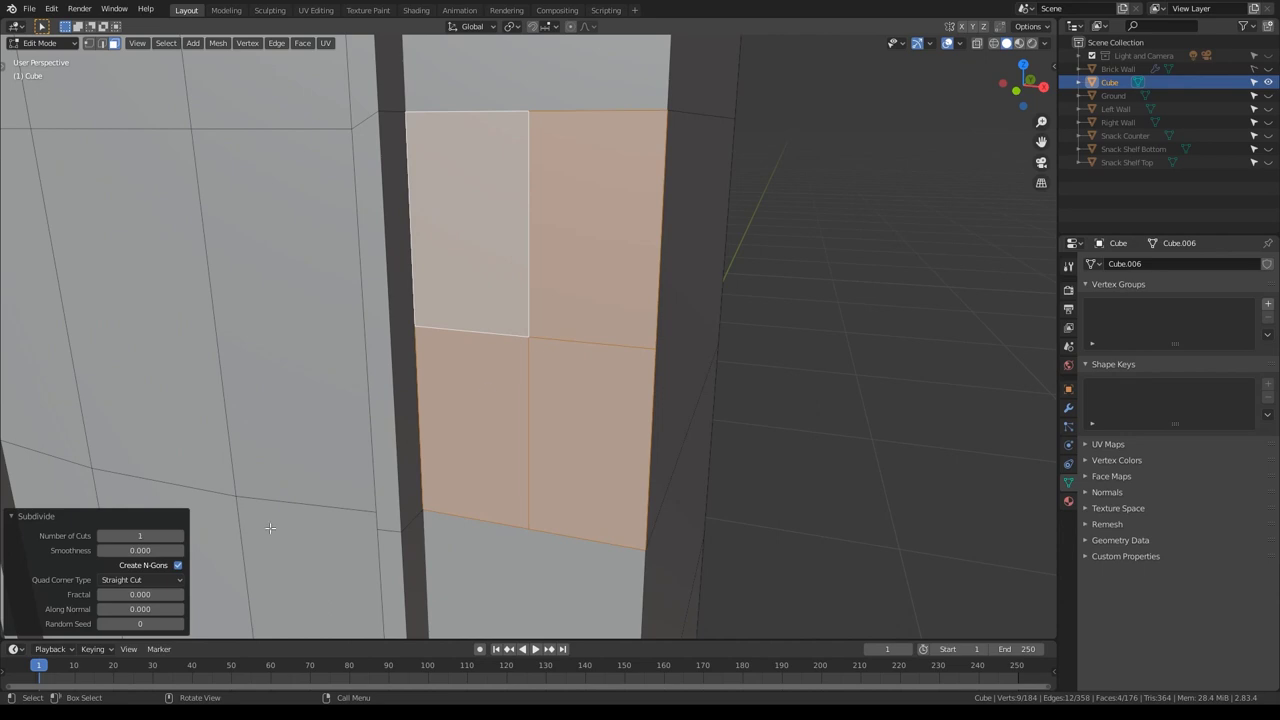
pyautogui.click(180, 537)
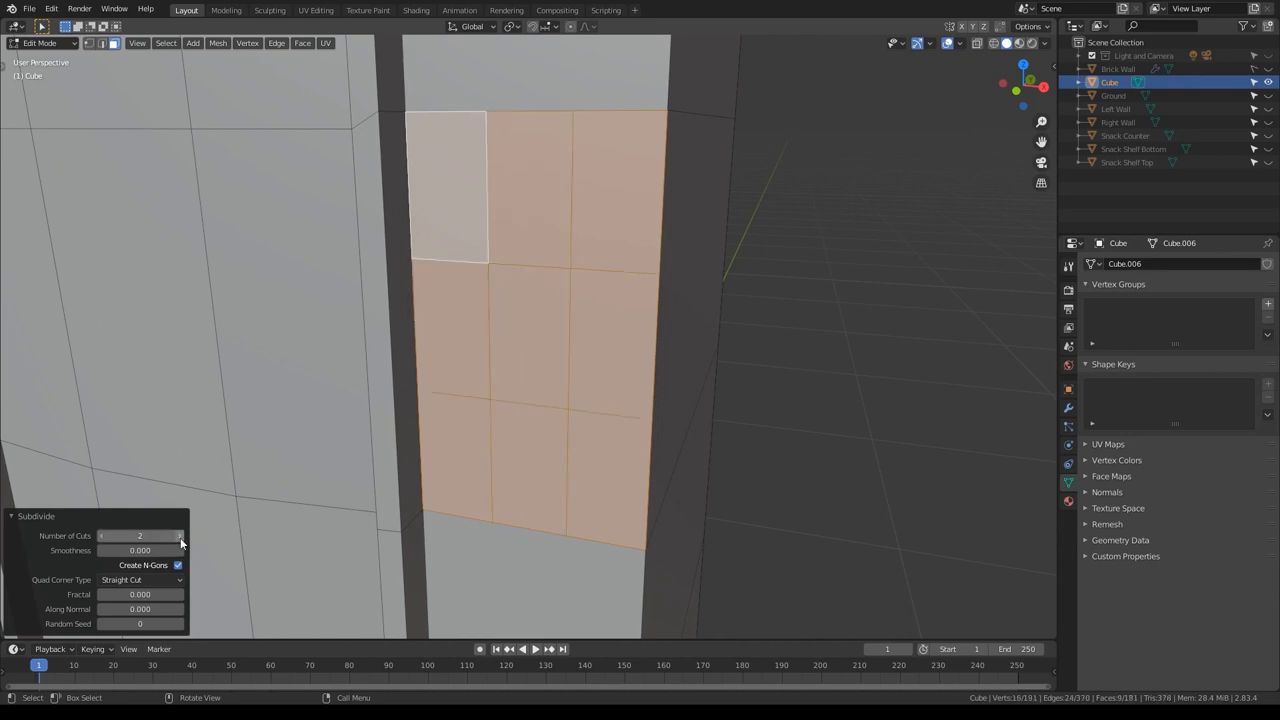
# Step: Inset each grid face individually, push it in, inset again, and raise it outward
pyautogui.press('i')
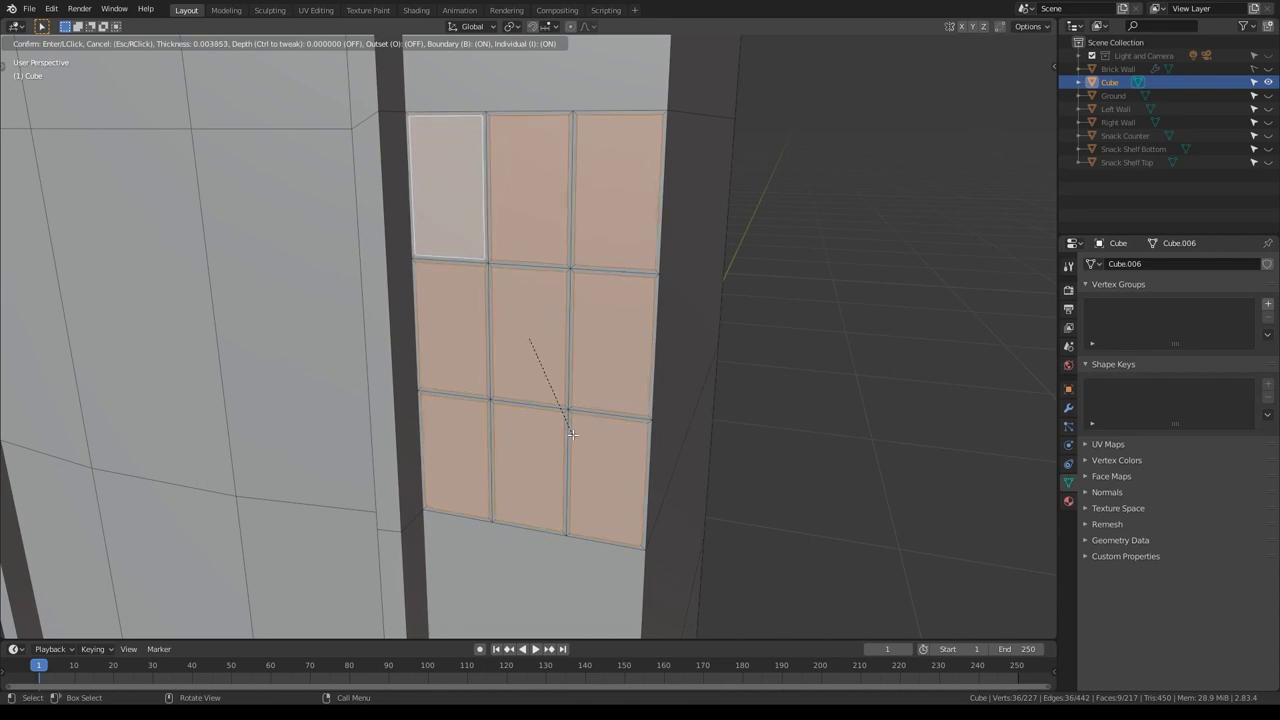
pyautogui.click(572, 434)
pyautogui.scroll(3, 514, 457)
pyautogui.press('e')
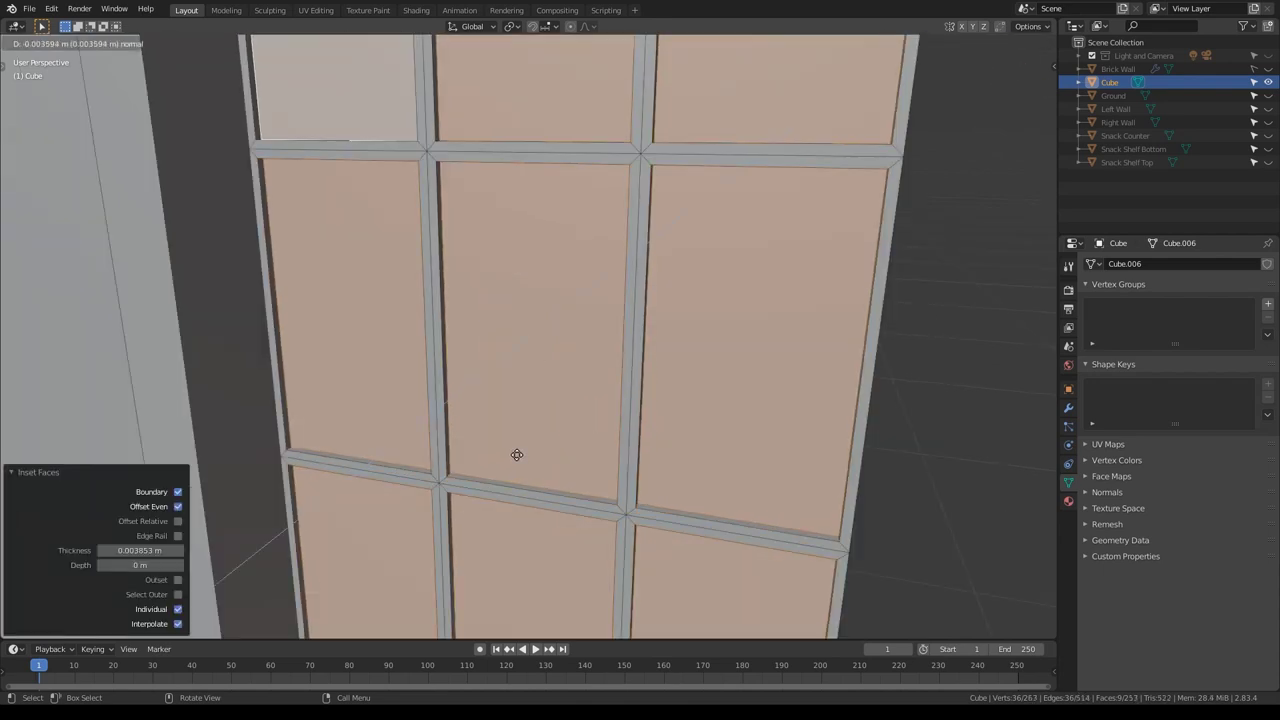
pyautogui.click(518, 453)
pyautogui.press('i')
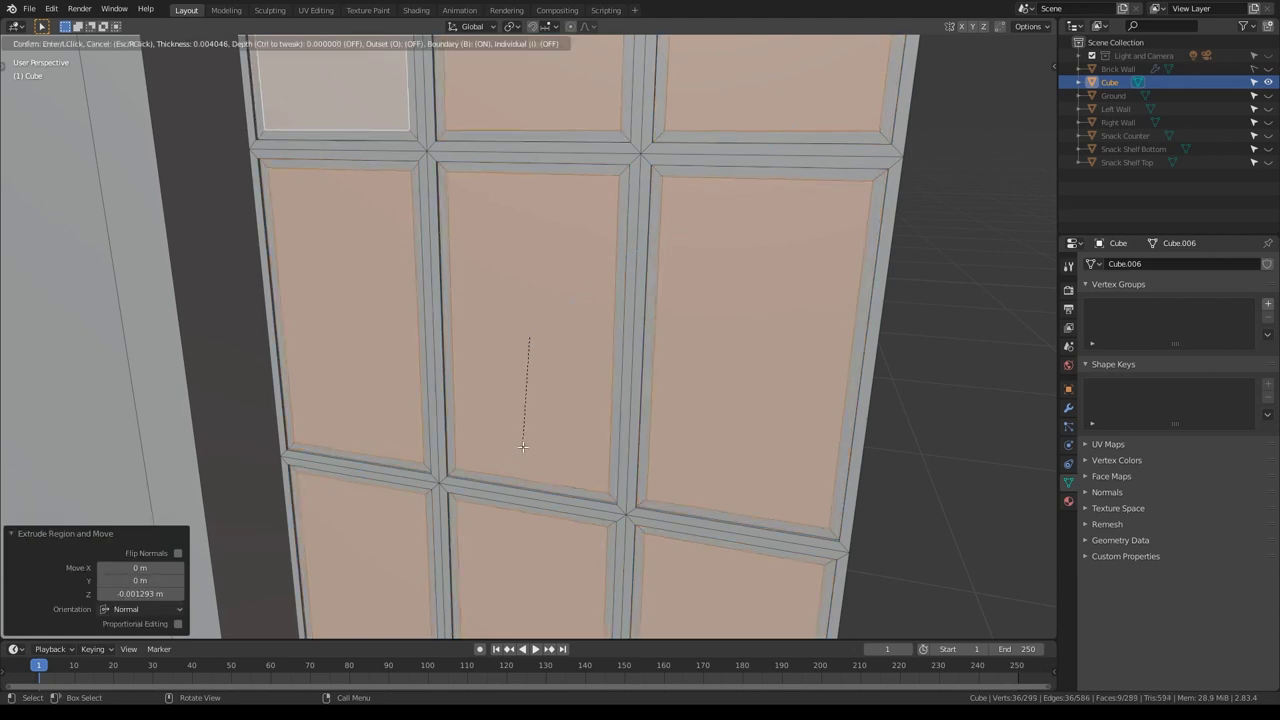
pyautogui.click(522, 450)
pyautogui.press('e')
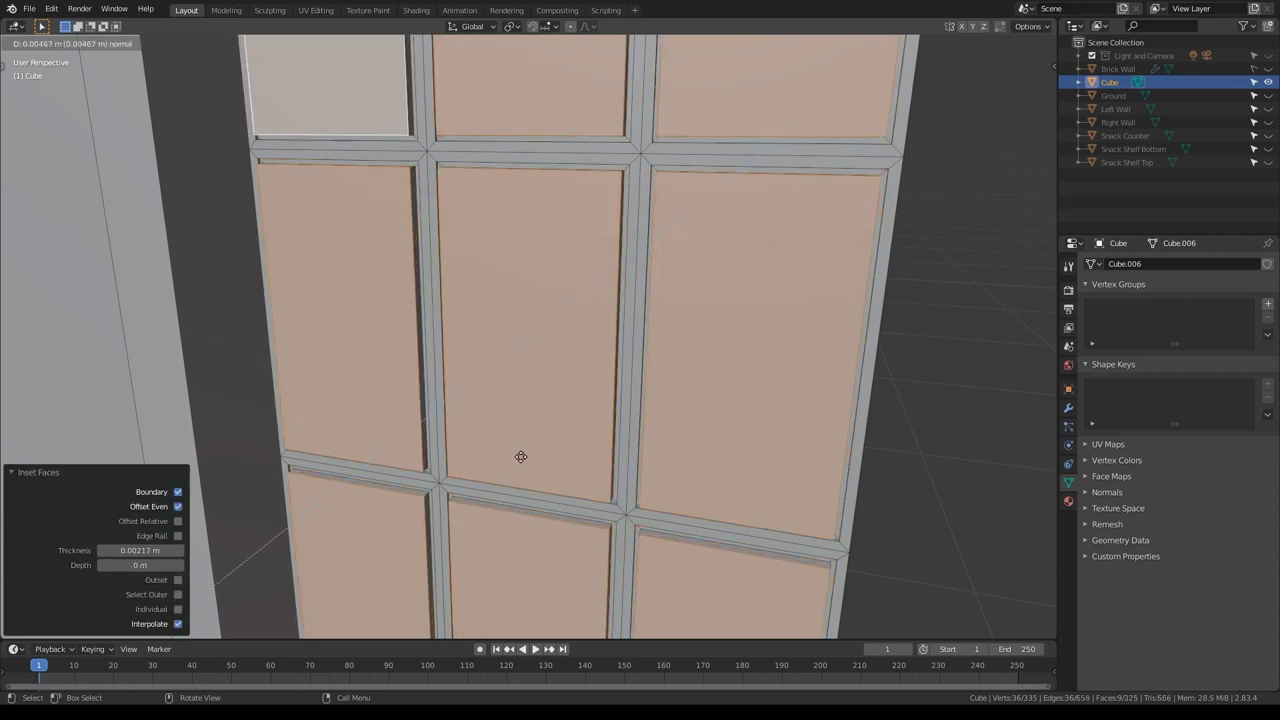
pyautogui.click(520, 456)
pyautogui.hotkey('ctrl', 'b')
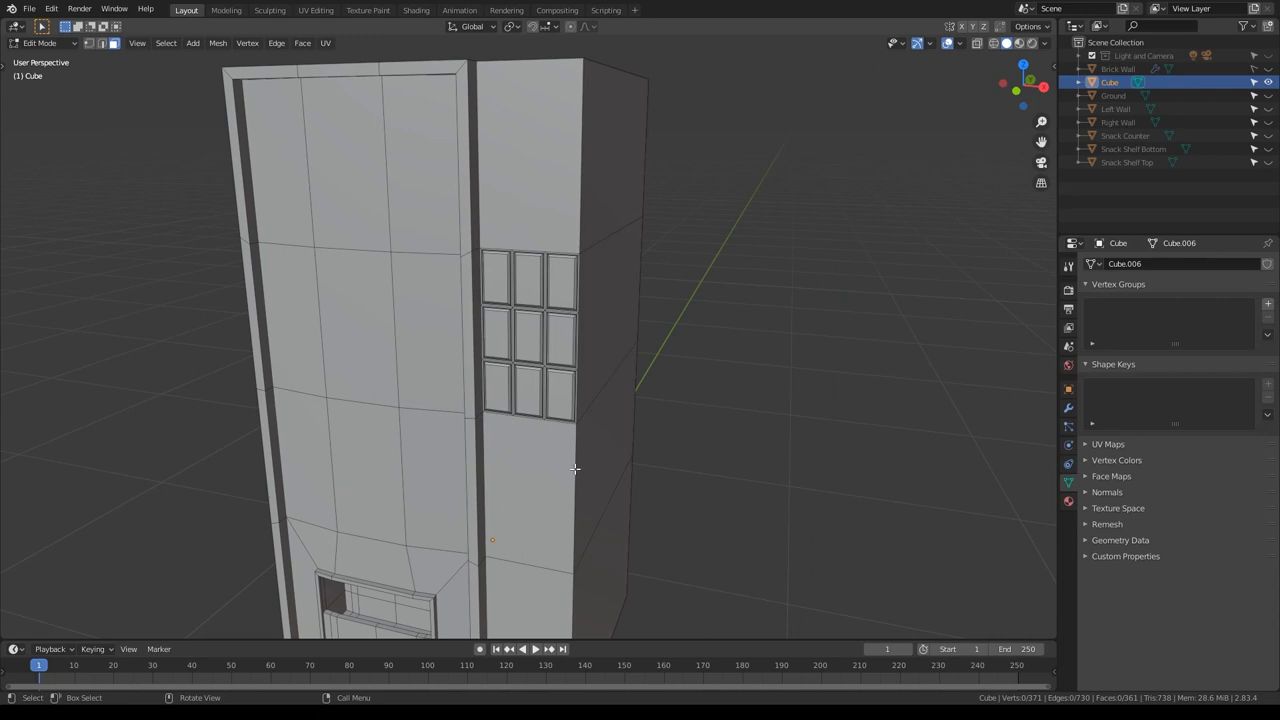
# Step: Inset the tall panel below the button grid and squash it vertically
pyautogui.click(570, 470)
pyautogui.press('KP_Decimal')
pyautogui.press('i')
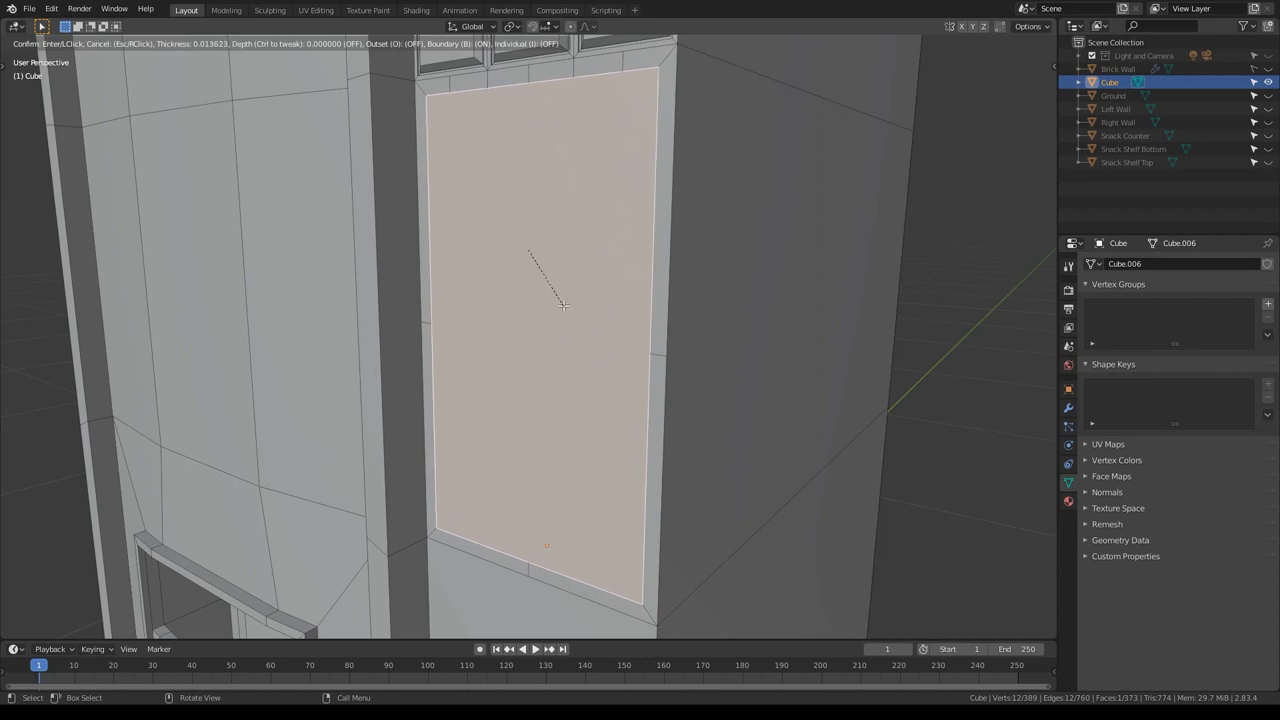
pyautogui.click(563, 305)
pyautogui.press('s')
pyautogui.press('z')
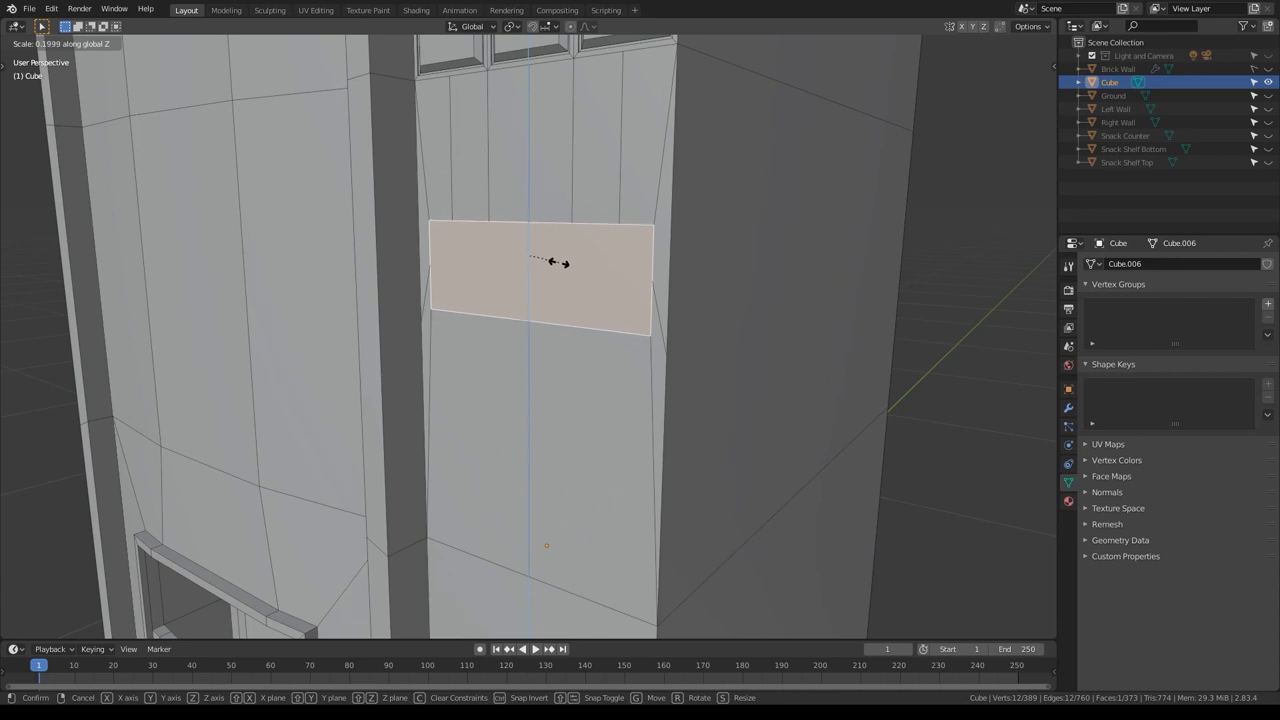
pyautogui.click(549, 261)
pyautogui.press('s')
pyautogui.press('x')
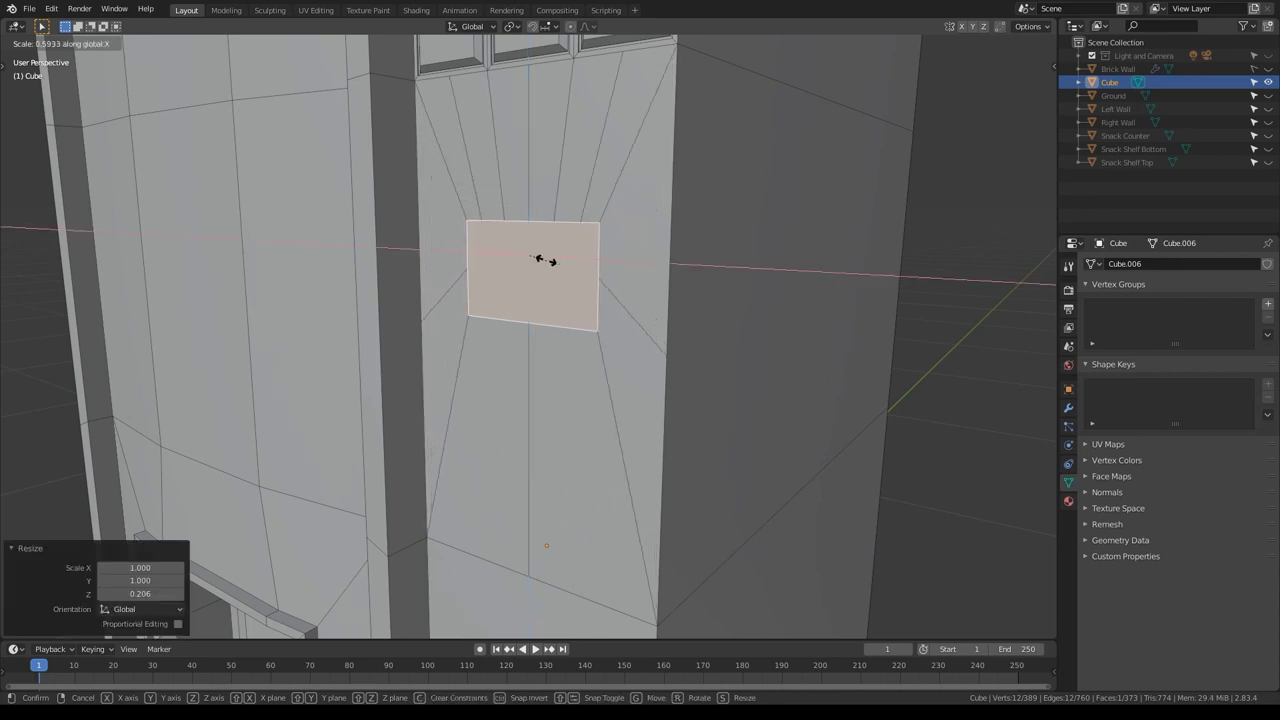
pyautogui.press('z')
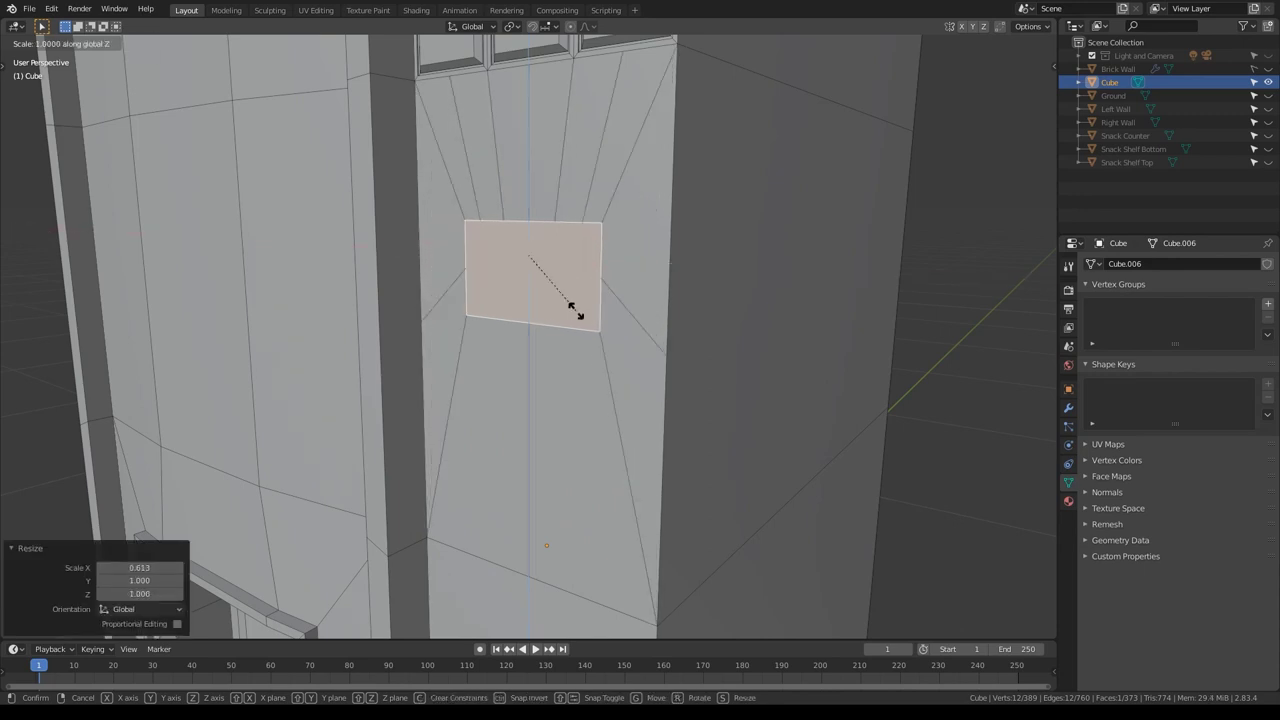
pyautogui.click(570, 292)
# Step: Move the inset panel face up and resize it vertically
pyautogui.press('g')
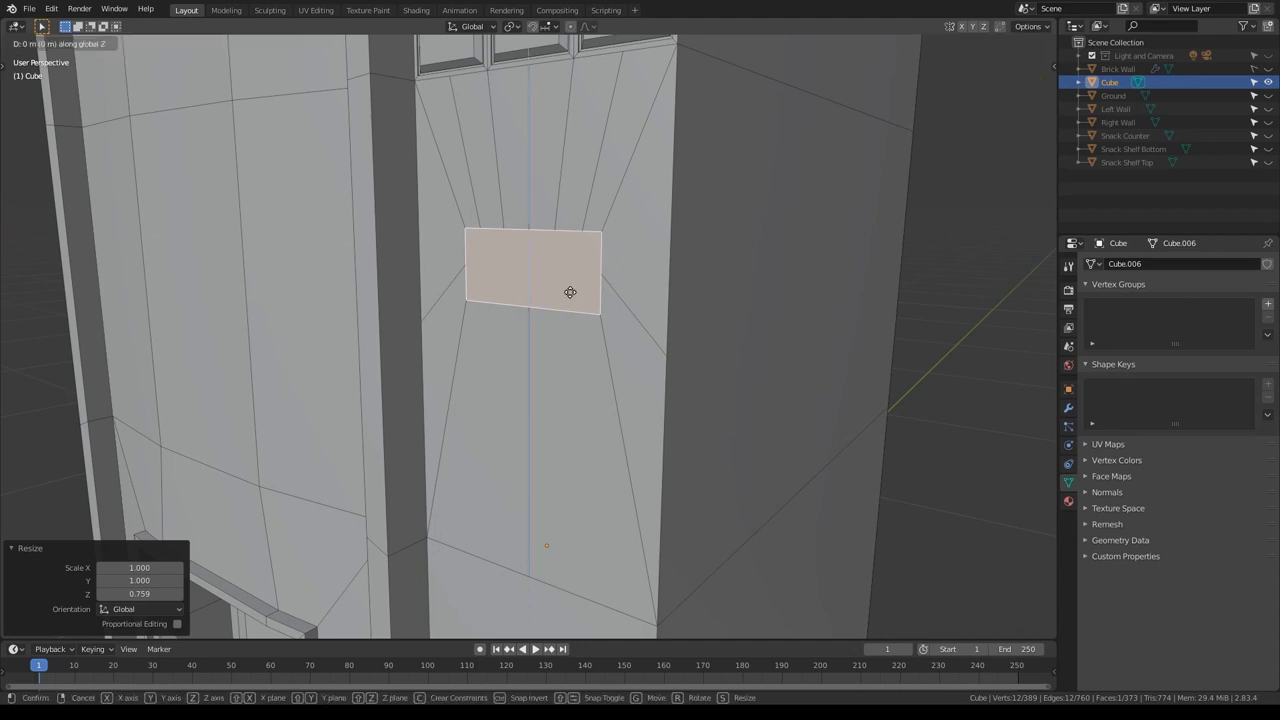
pyautogui.press('z')
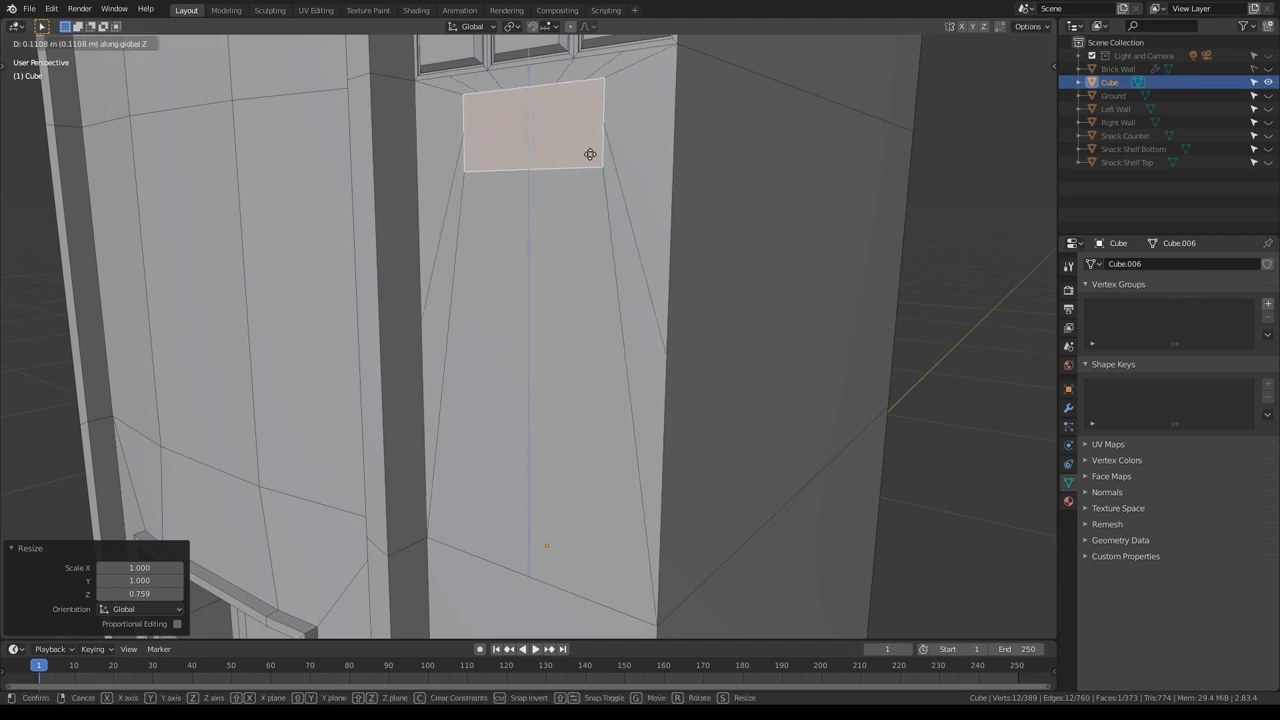
pyautogui.click(591, 151)
pyautogui.press('g')
pyautogui.press('x')
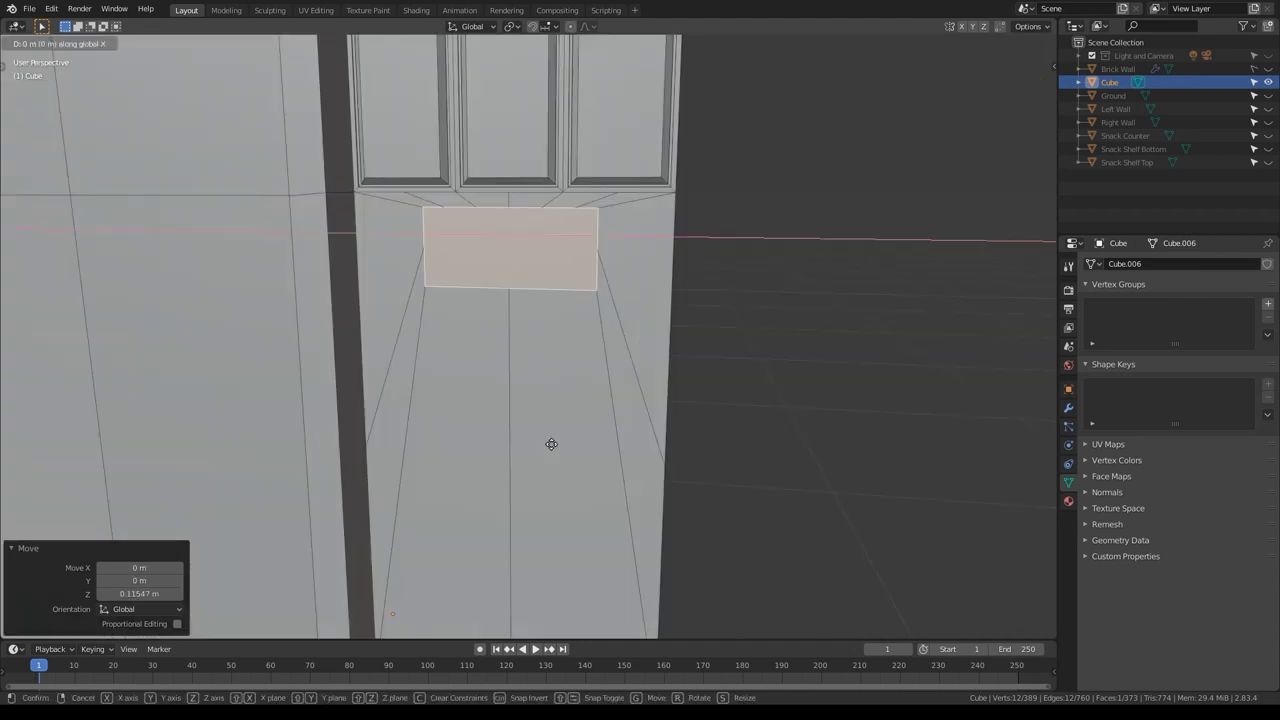
pyautogui.press('s')
pyautogui.press('z')
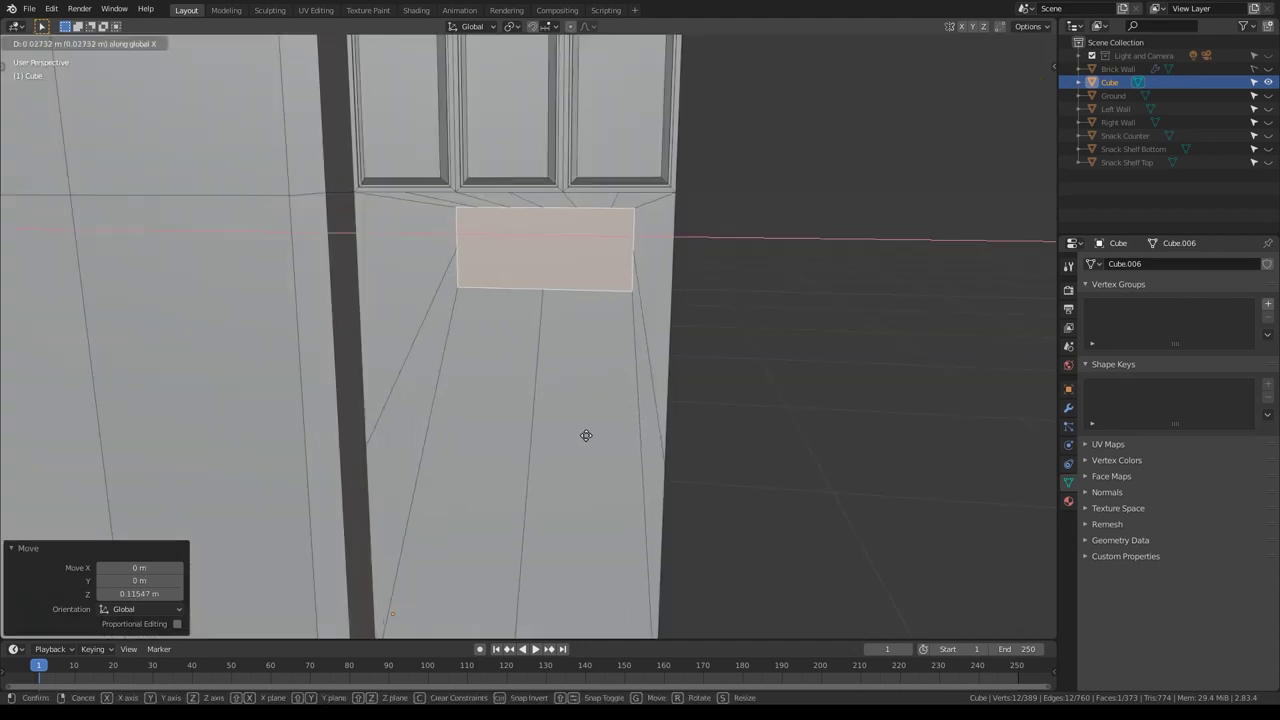
pyautogui.click(586, 437)
# Step: Push the panel slightly outward and bevel its raised edges
pyautogui.moveTo(586, 437); pyautogui.dragTo(632, 304, button='middle')
pyautogui.press('g')
pyautogui.press('z')
pyautogui.press('z')
pyautogui.click(538, 368)
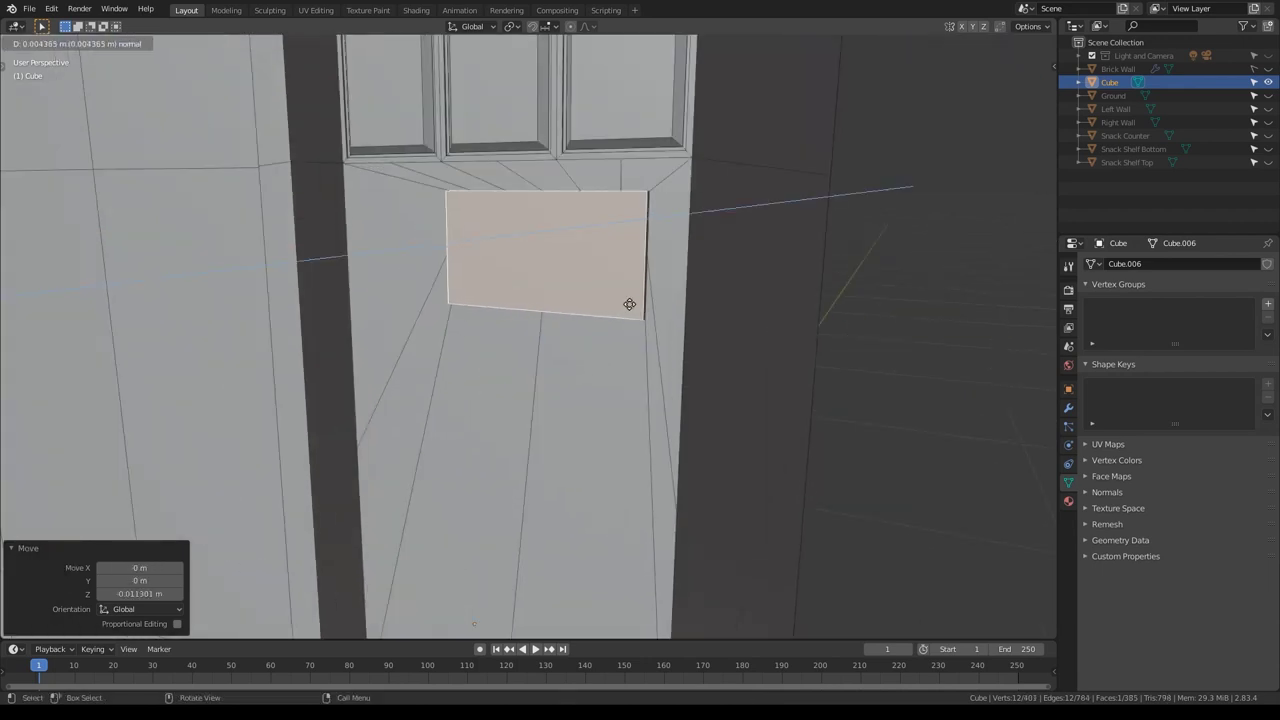
pyautogui.click(622, 301)
pyautogui.hotkey('ctrl', 'b')
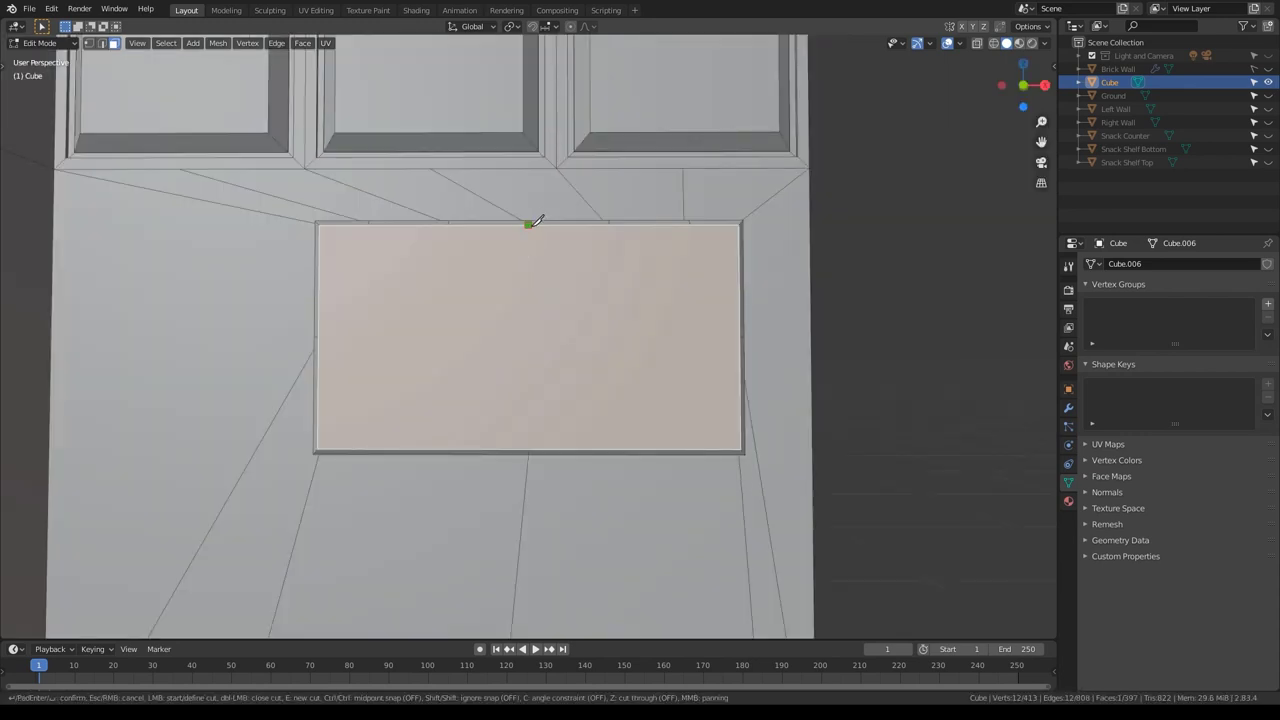
pyautogui.click(530, 224)
# Step: Knife-cut the front panel vertically into halves, then horizontally across both halves
pyautogui.click(530, 448)
pyautogui.rightClick(536, 443)
pyautogui.press('Return')
pyautogui.click(319, 336)
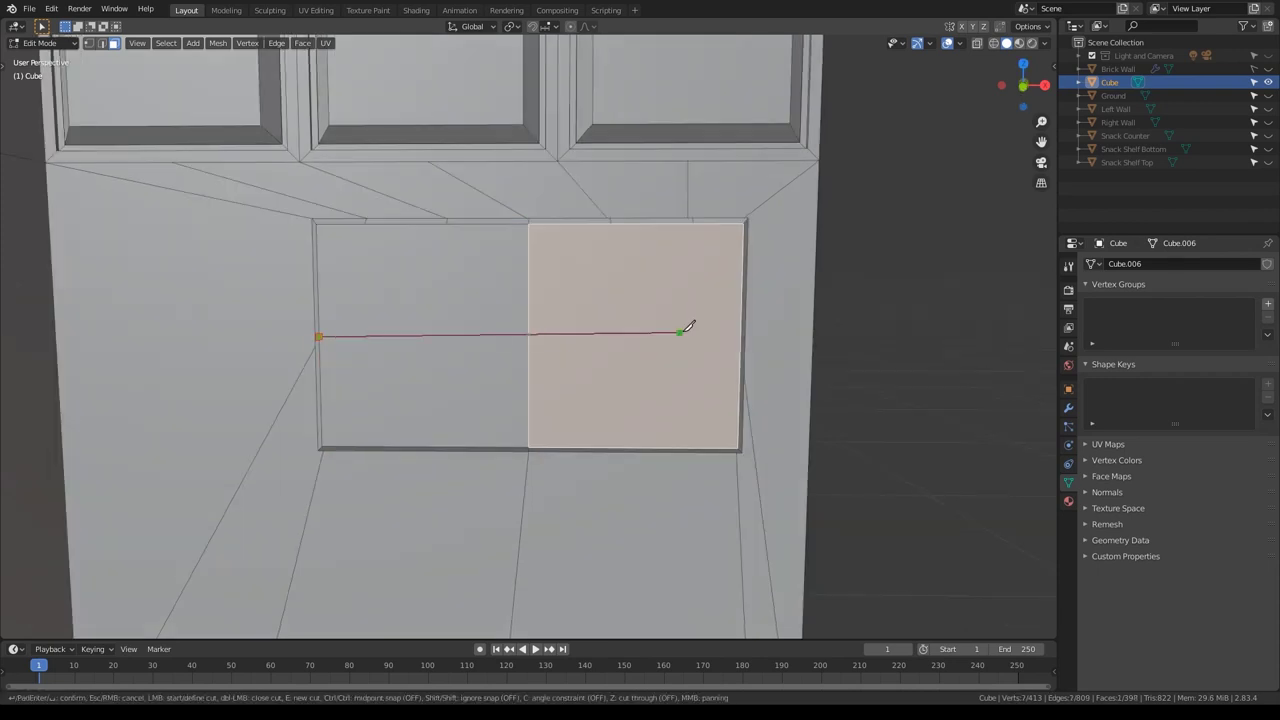
pyautogui.click(741, 336)
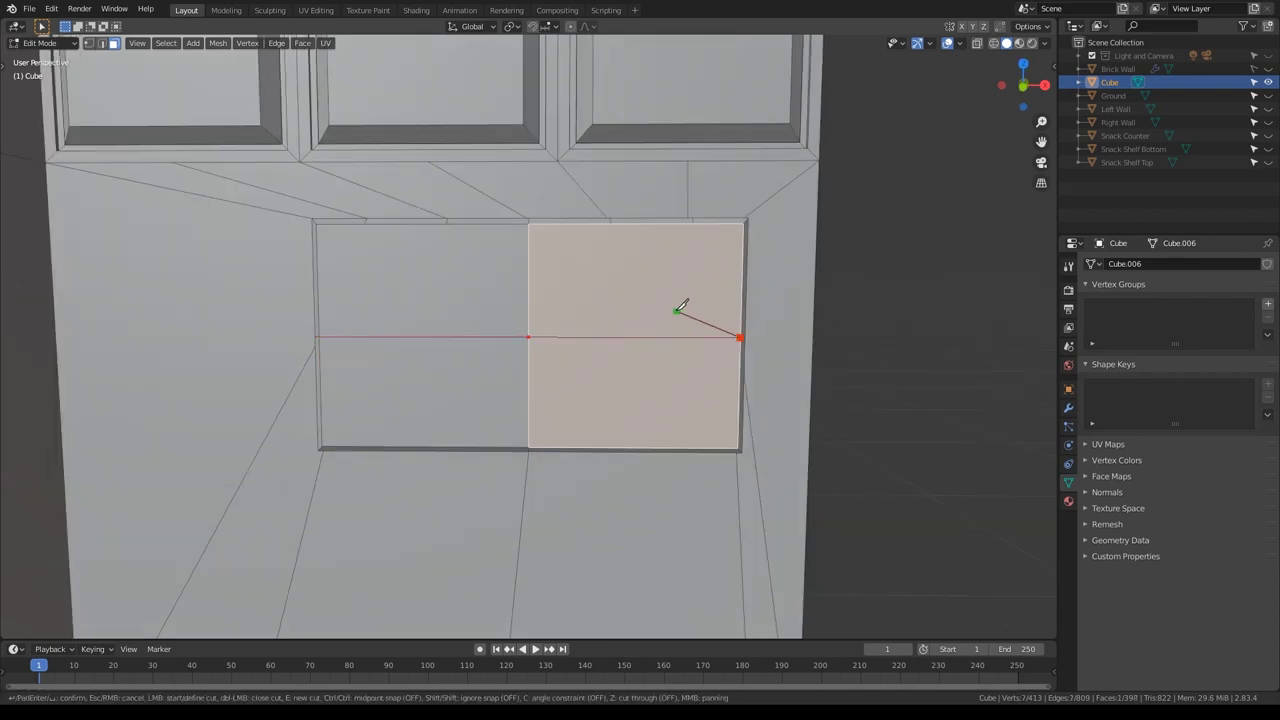
pyautogui.press('Return')
# Step: Lower the new horizontal edge near the bottom and push the bottom strip slightly outward
pyautogui.press('g')
pyautogui.press('z')
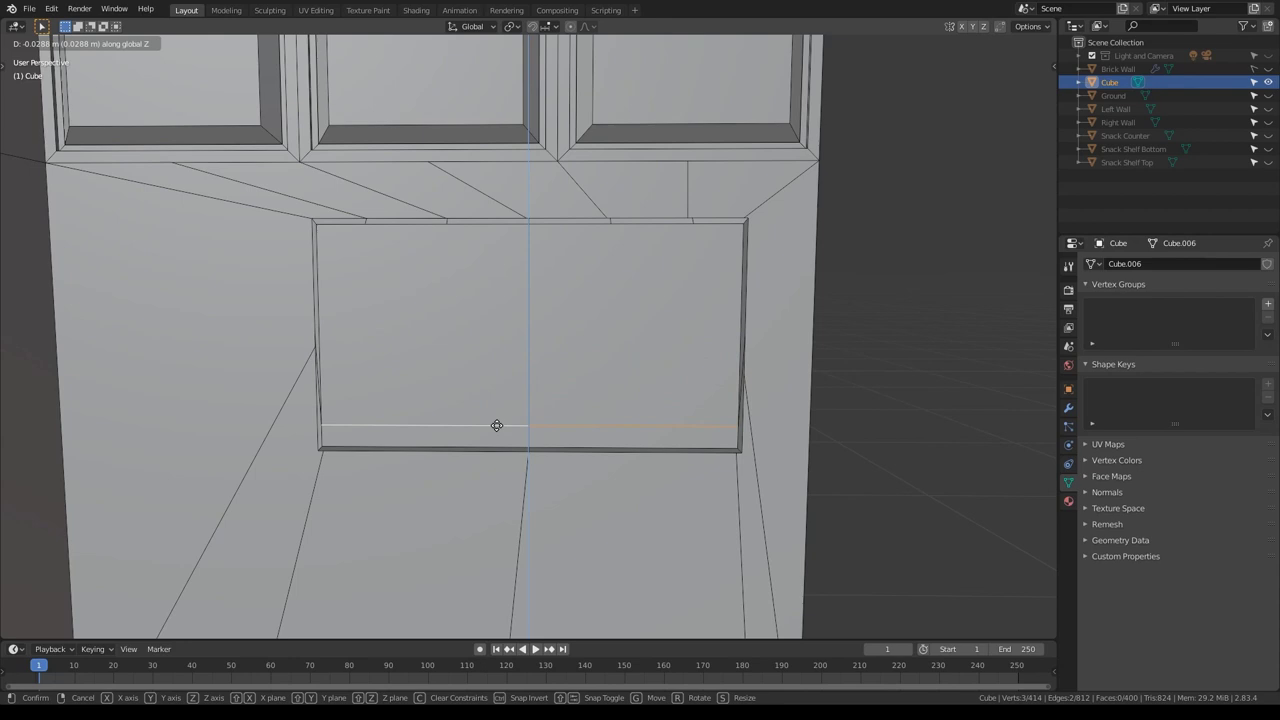
pyautogui.click(494, 417)
pyautogui.moveTo(494, 417); pyautogui.dragTo(494, 434, button='middle')
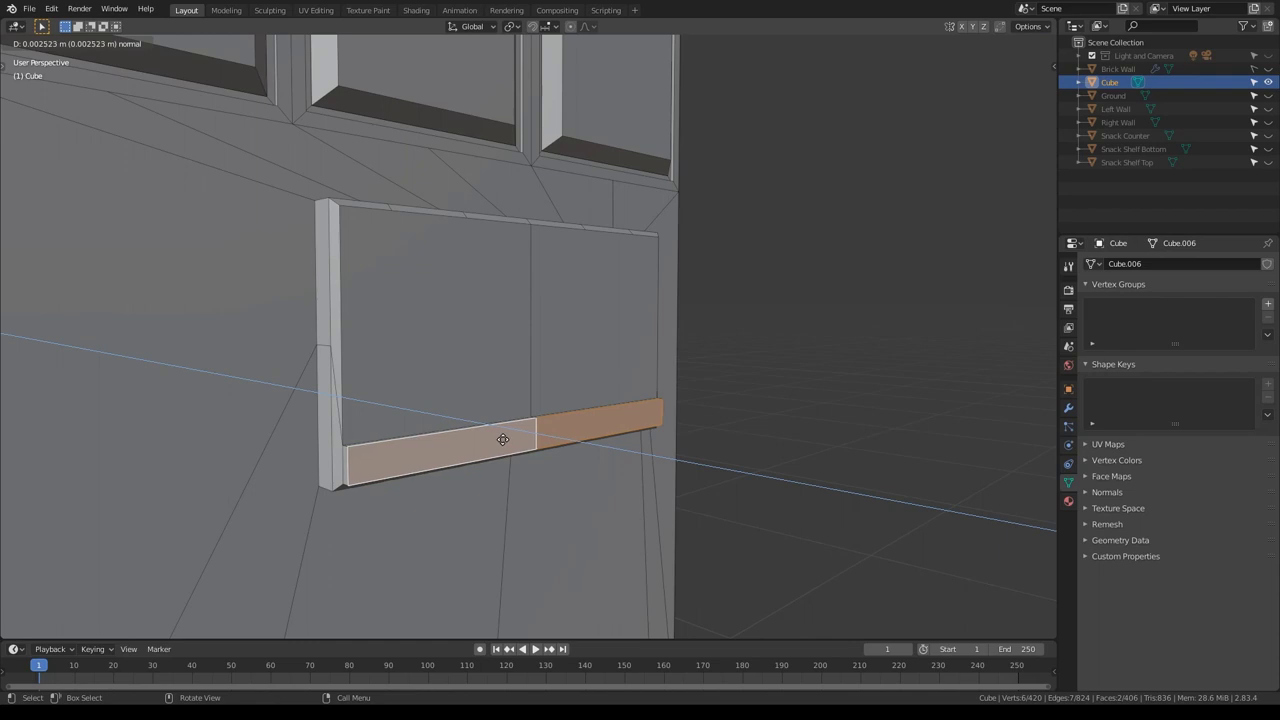
pyautogui.click(503, 440)
pyautogui.press('i')
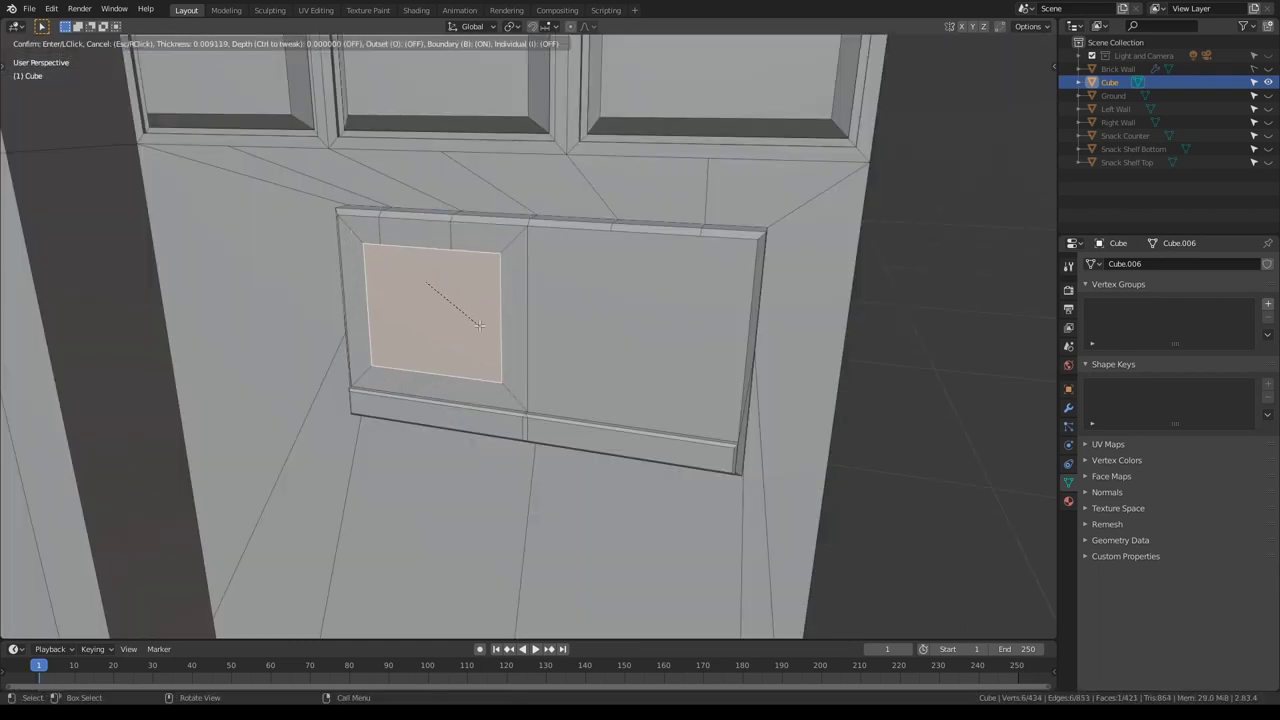
# Step: Inset the left half's face, narrow it along X, and extrude it inward into a slot
pyautogui.click(476, 326)
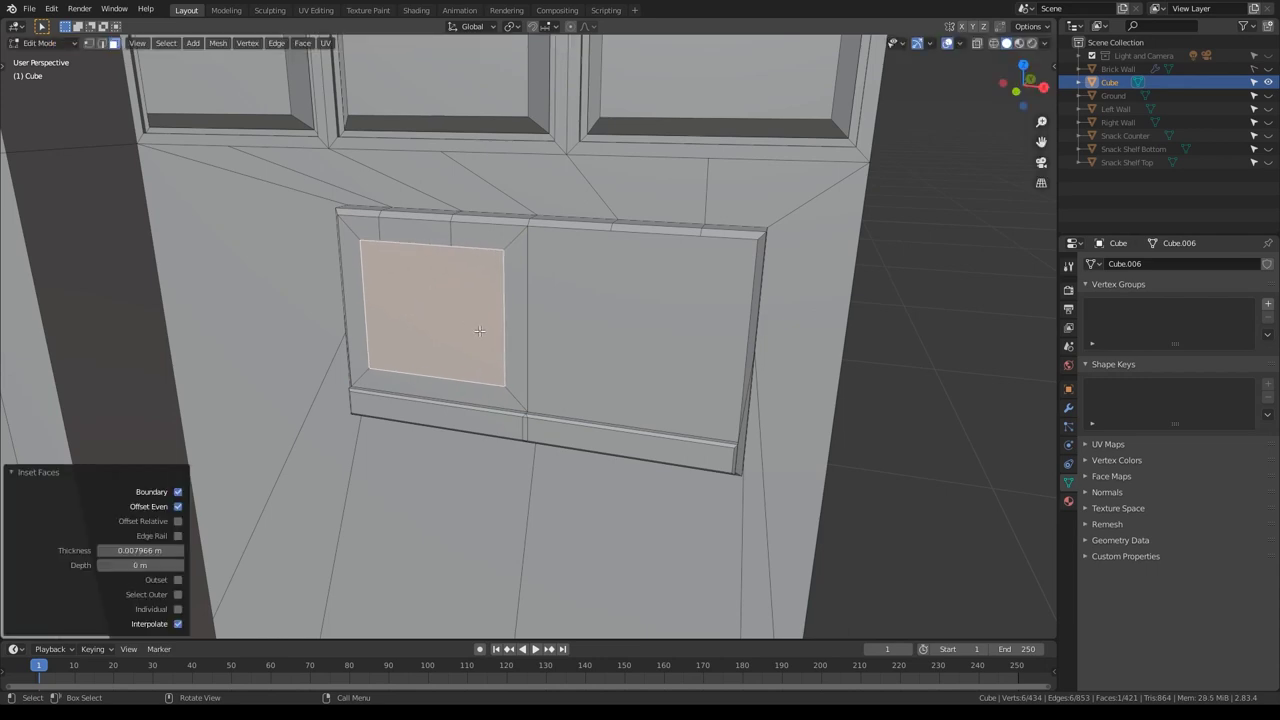
pyautogui.press('s')
pyautogui.press('x')
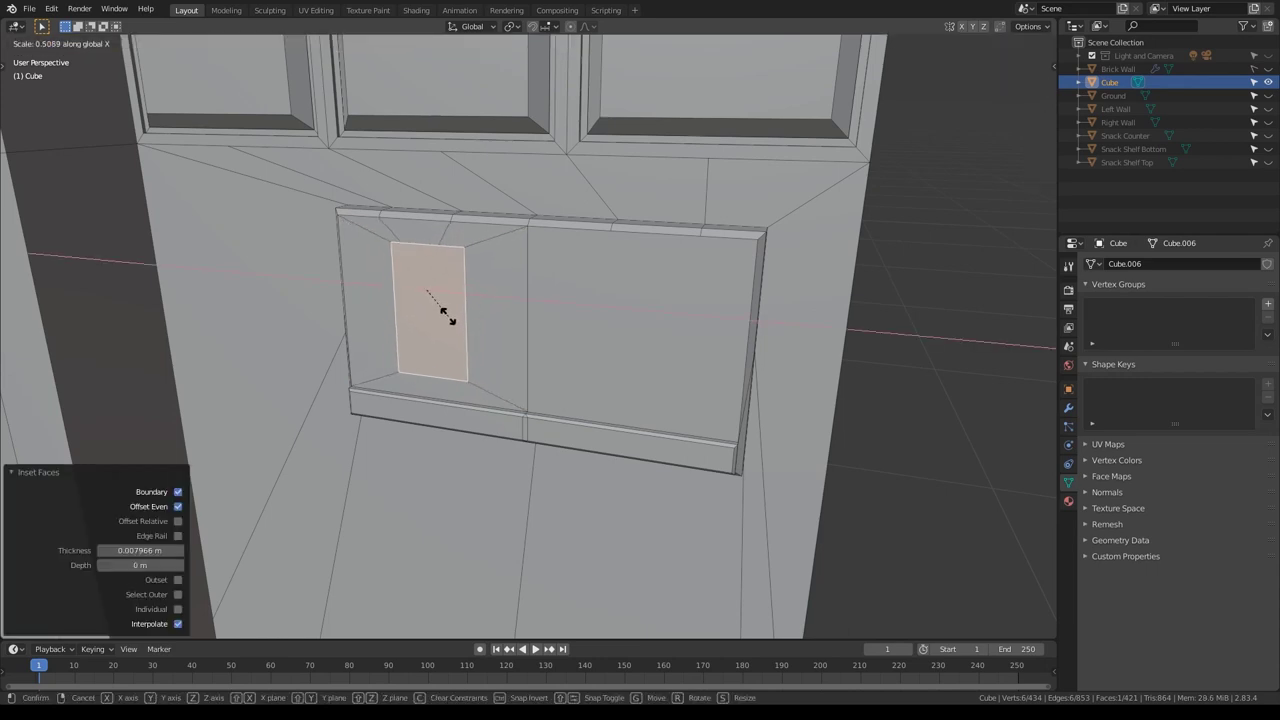
pyautogui.click(447, 314)
pyautogui.press('e')
# Step: Add a cube inside the opening, shrink it to a tiny block, then thin and shift it along Y
pyautogui.hotkey('shift', 'a')
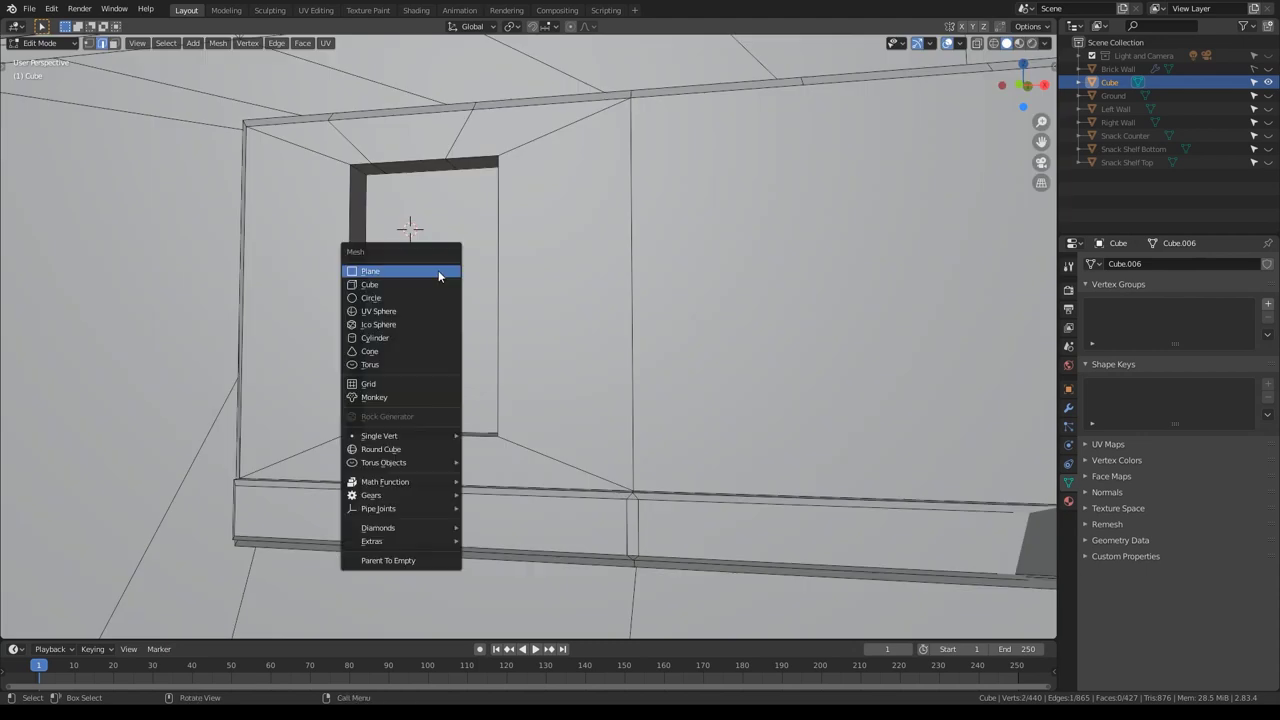
pyautogui.click(429, 285)
pyautogui.press('s')
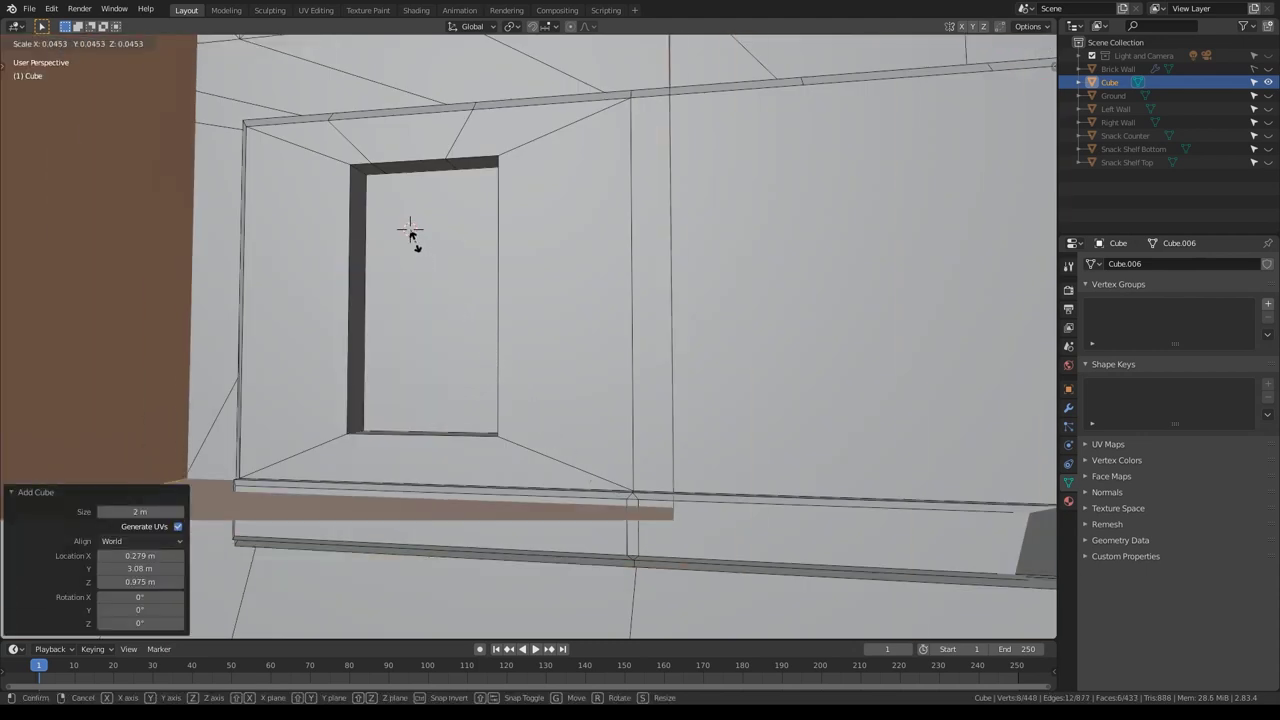
pyautogui.click(411, 229)
pyautogui.press('s')
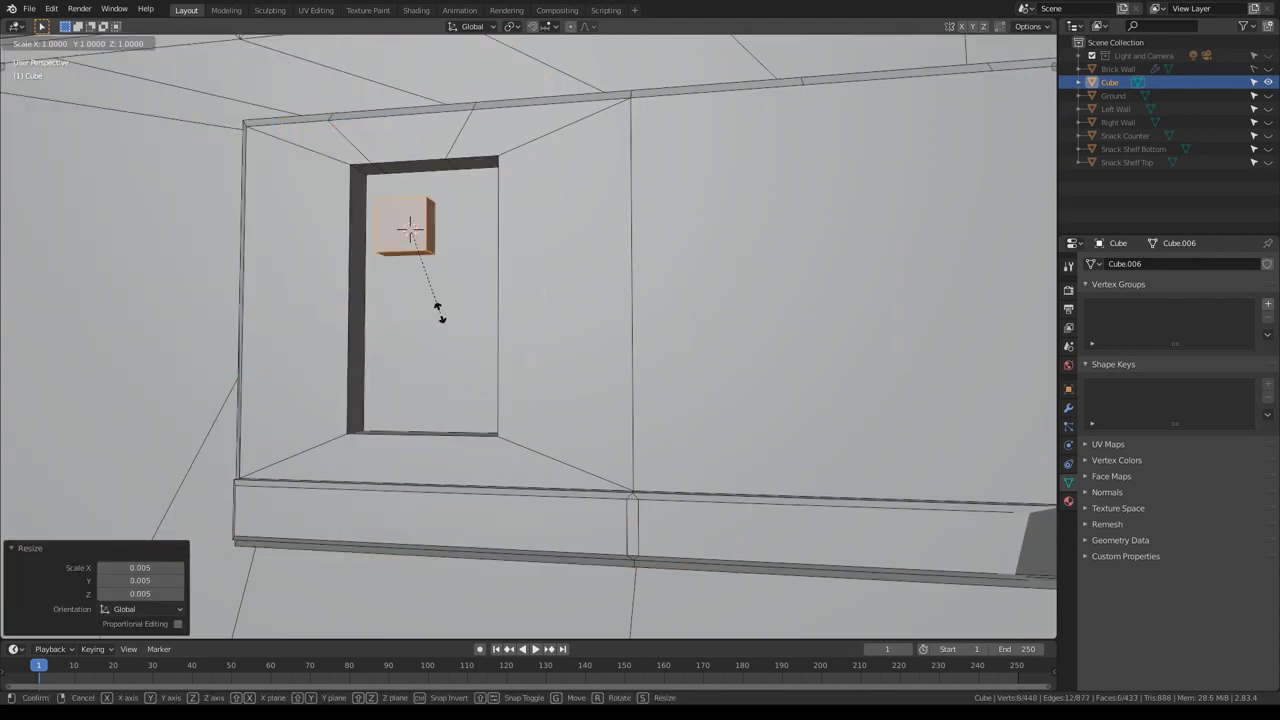
pyautogui.press('y')
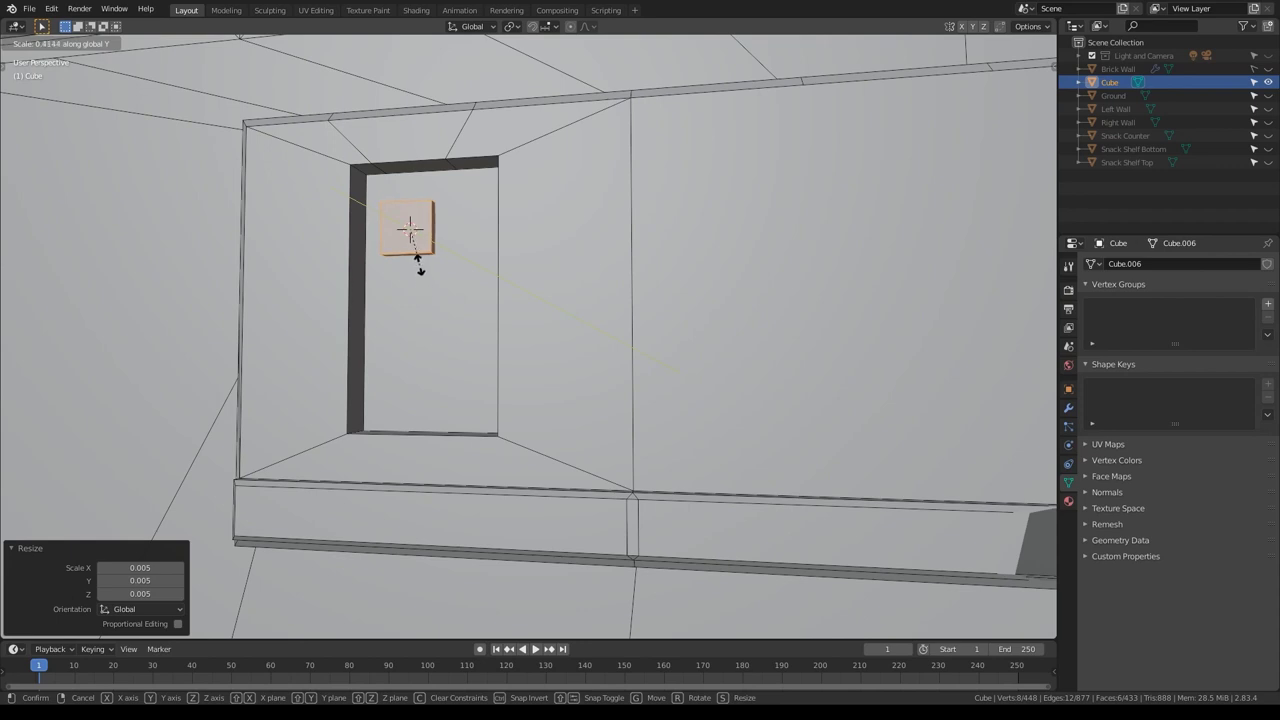
pyautogui.click(418, 262)
pyautogui.press('g')
pyautogui.press('y')
pyautogui.click(418, 264)
# Step: Flatten the block on Z and widen it along X into a bar, adjusting a face along Y
pyautogui.press('s')
pyautogui.press('z')
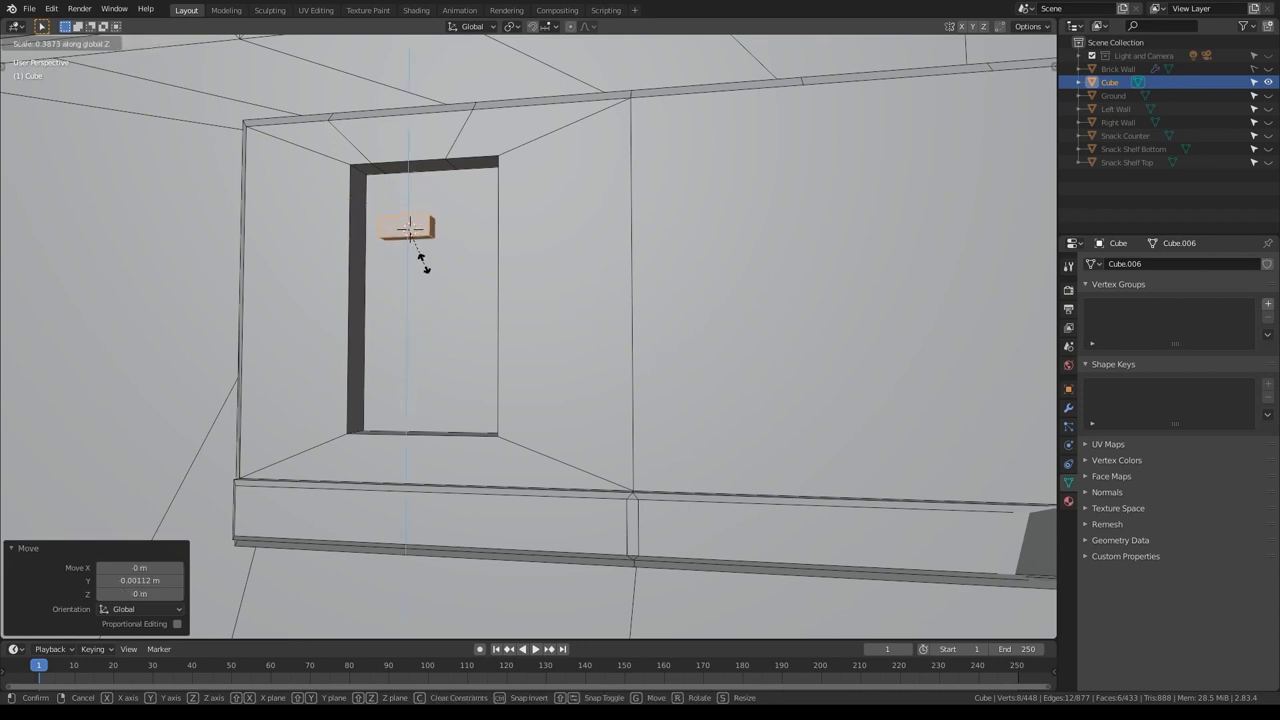
pyautogui.click(424, 266)
pyautogui.press('s')
pyautogui.press('x')
pyautogui.click(580, 342)
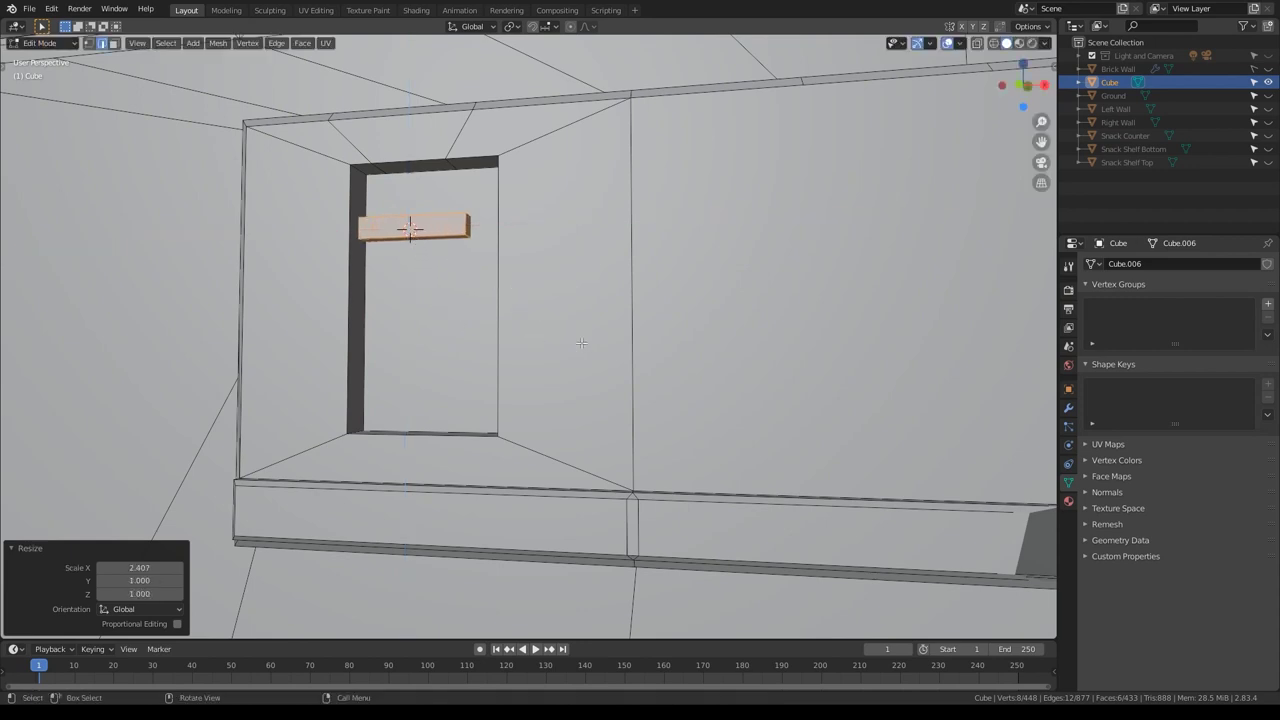
pyautogui.press('g')
pyautogui.press('y')
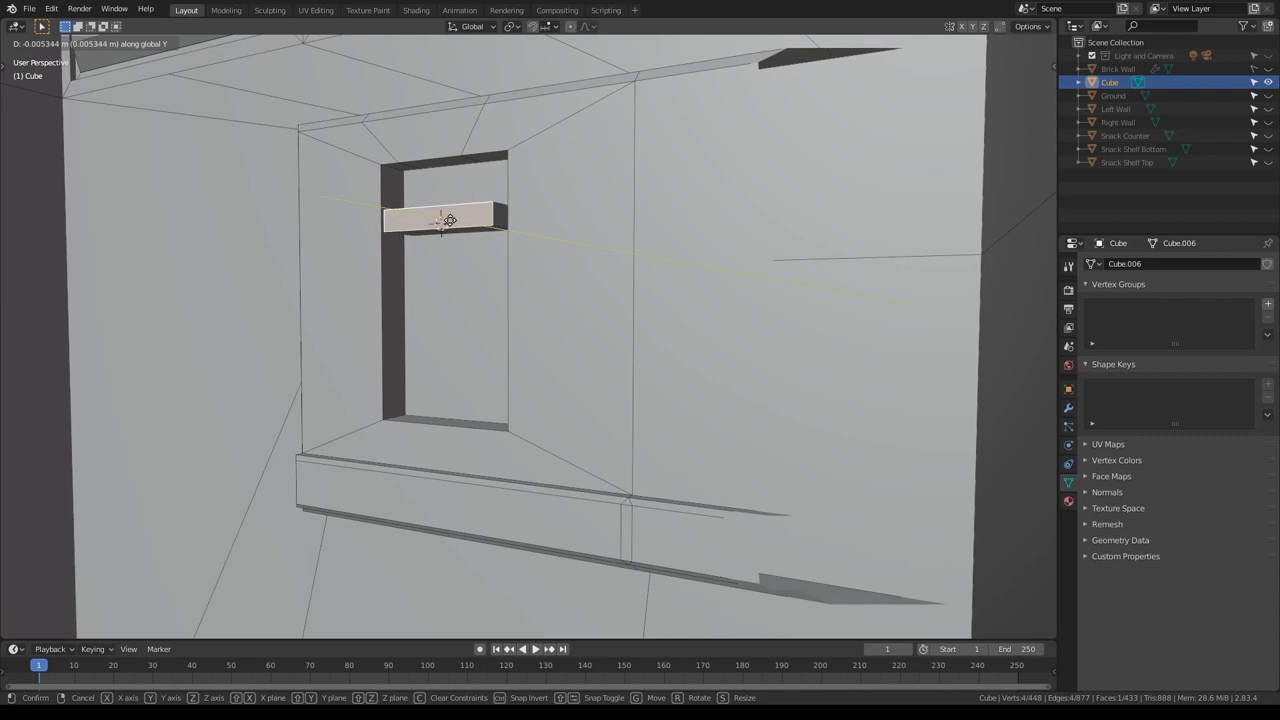
pyautogui.click(451, 220)
# Step: Add two loop cuts around the bar and scale them closer together along X
pyautogui.hotkey('ctrl', 'r')
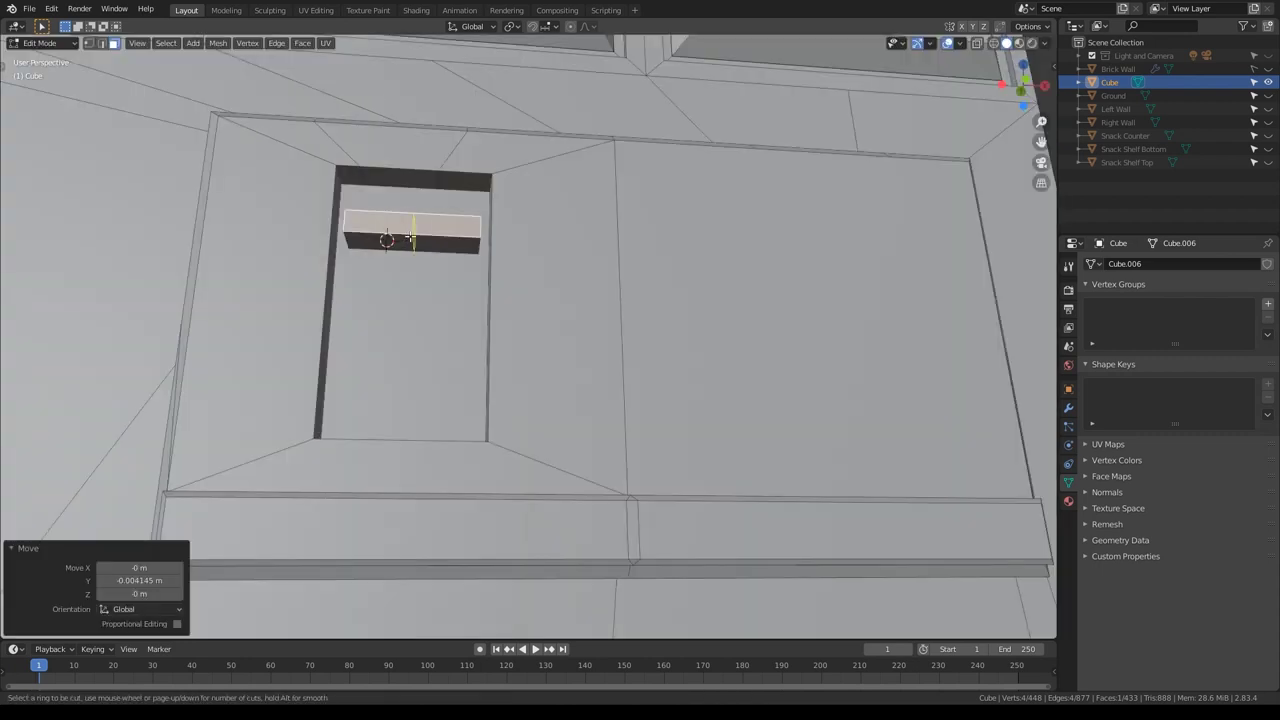
pyautogui.scroll(1, 410, 238)
pyautogui.click(410, 238)
pyautogui.rightClick(410, 238)
pyautogui.press('s')
pyautogui.press('x')
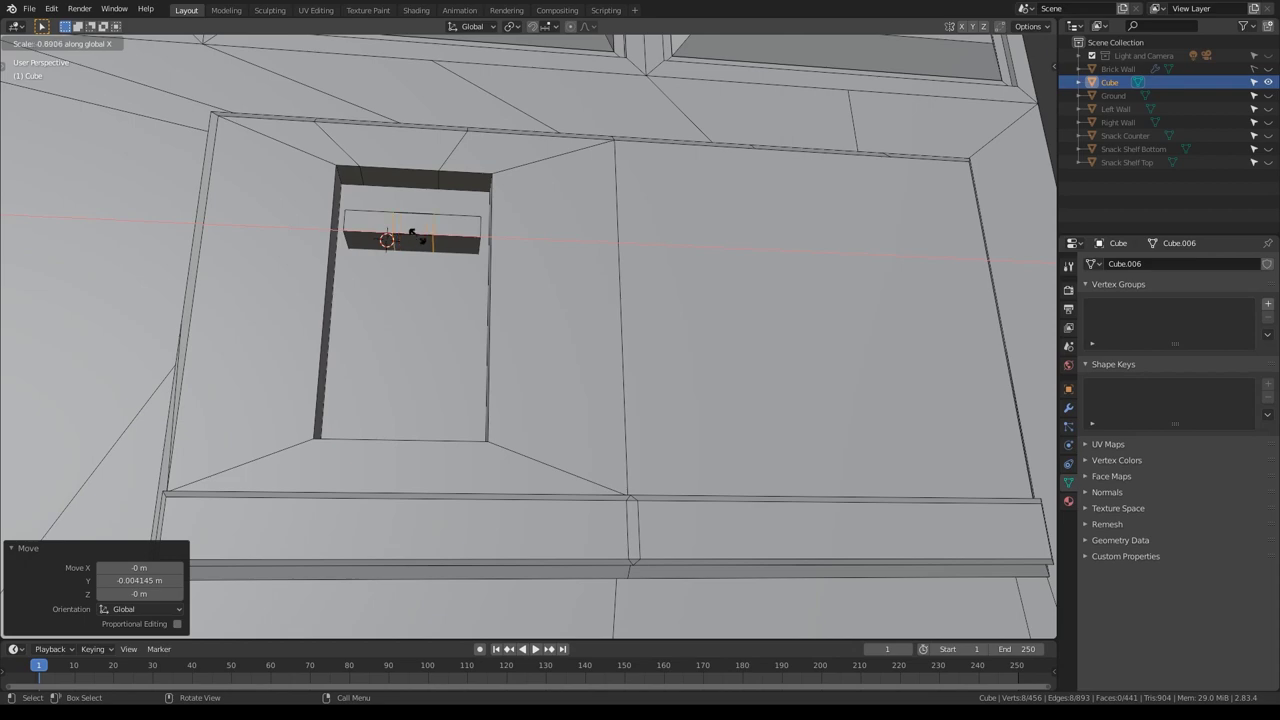
pyautogui.click(414, 238)
pyautogui.moveTo(414, 238); pyautogui.dragTo(535, 482, button='middle')
# Step: Add another loop cut and try extruding the bar's middle face downward, then undo it
pyautogui.hotkey('ctrl', 'r')
pyautogui.click(530, 345)
pyautogui.press('3')
pyautogui.press('e')
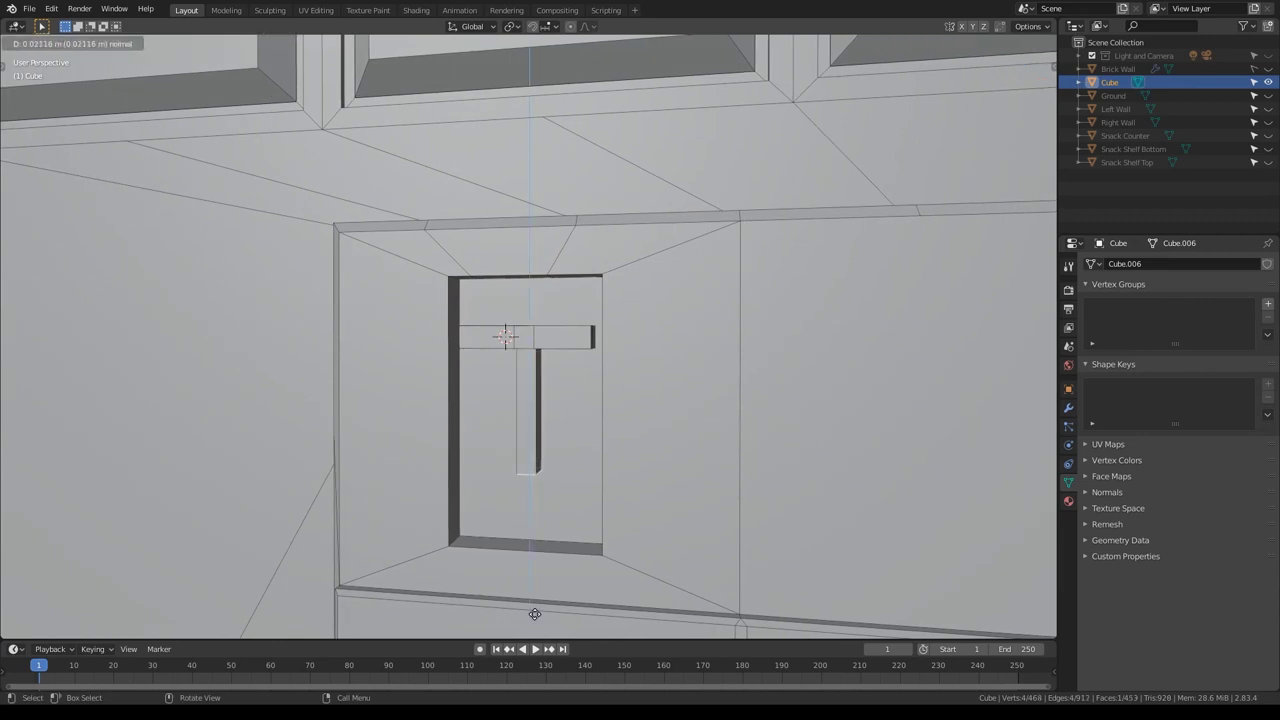
pyautogui.click(543, 88)
pyautogui.moveTo(543, 88); pyautogui.dragTo(600, 300, button='middle')
pyautogui.hotkey('ctrl', 'z')
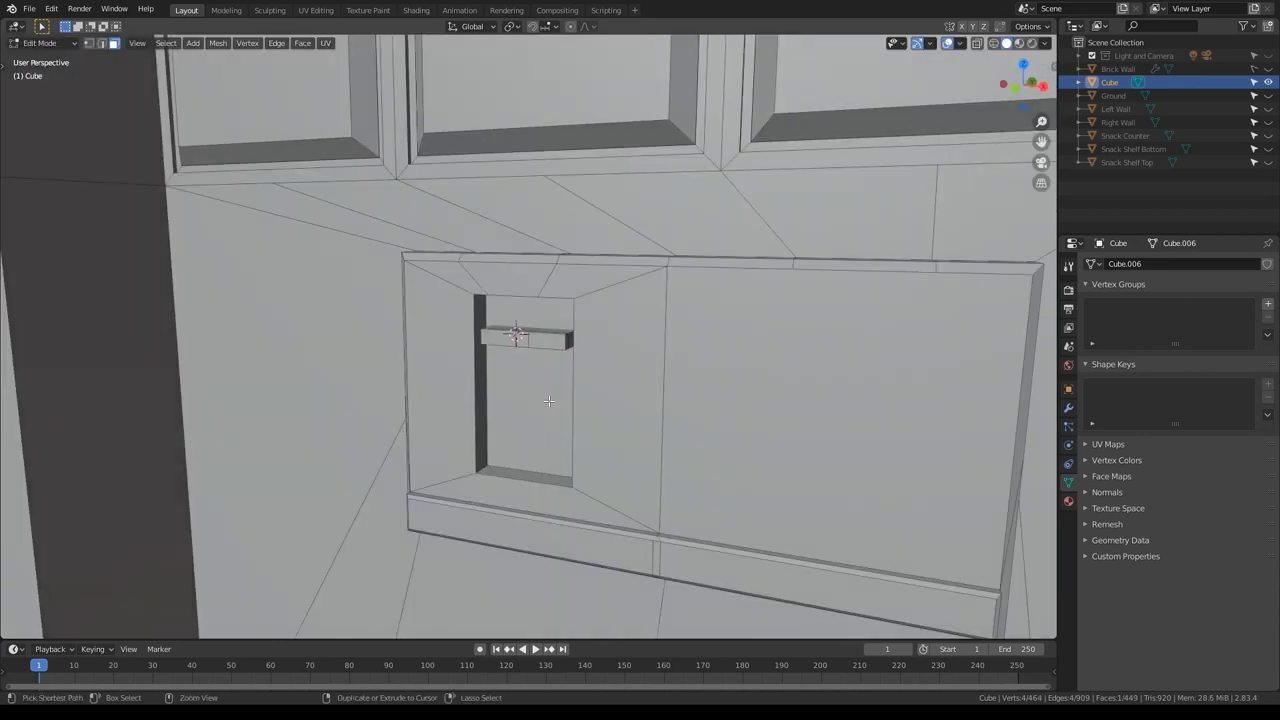
# Step: Select the large right panel face and inset it, undoing the extra cut edges
pyautogui.scroll(-2, 625, 472)
pyautogui.click(625, 472)
pyautogui.press('i')
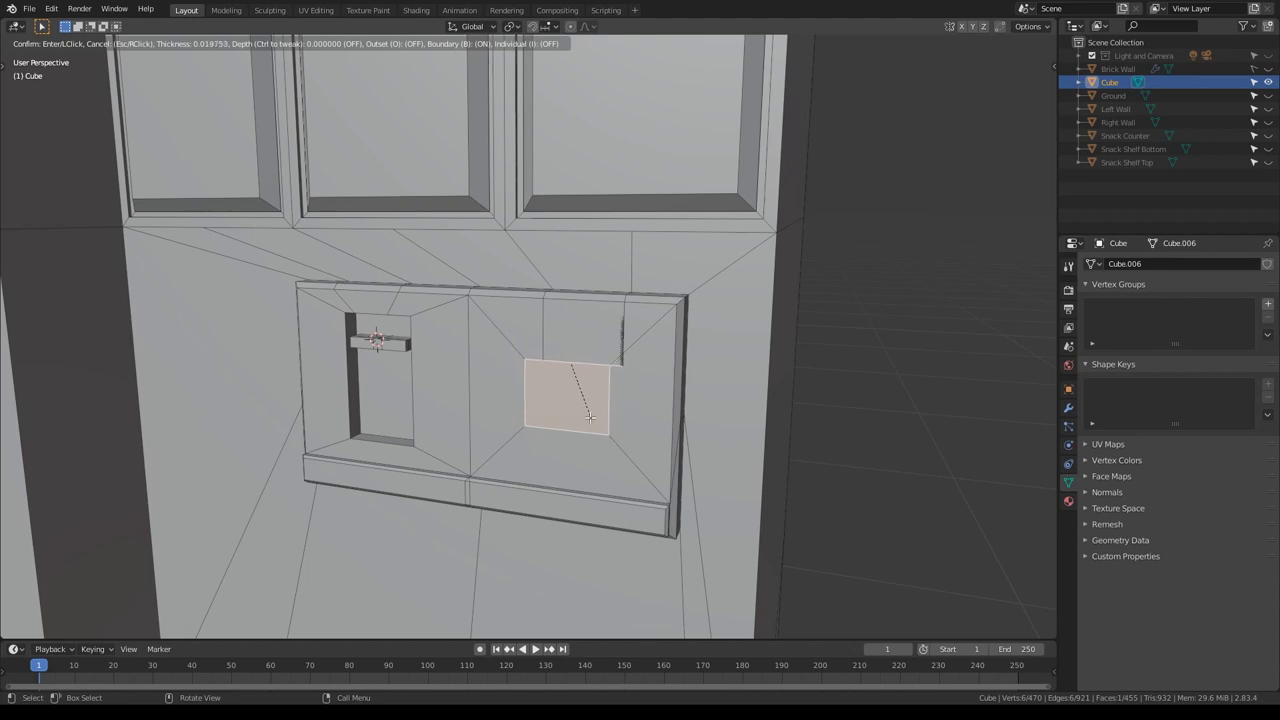
pyautogui.click(582, 408)
pyautogui.click(542, 341)
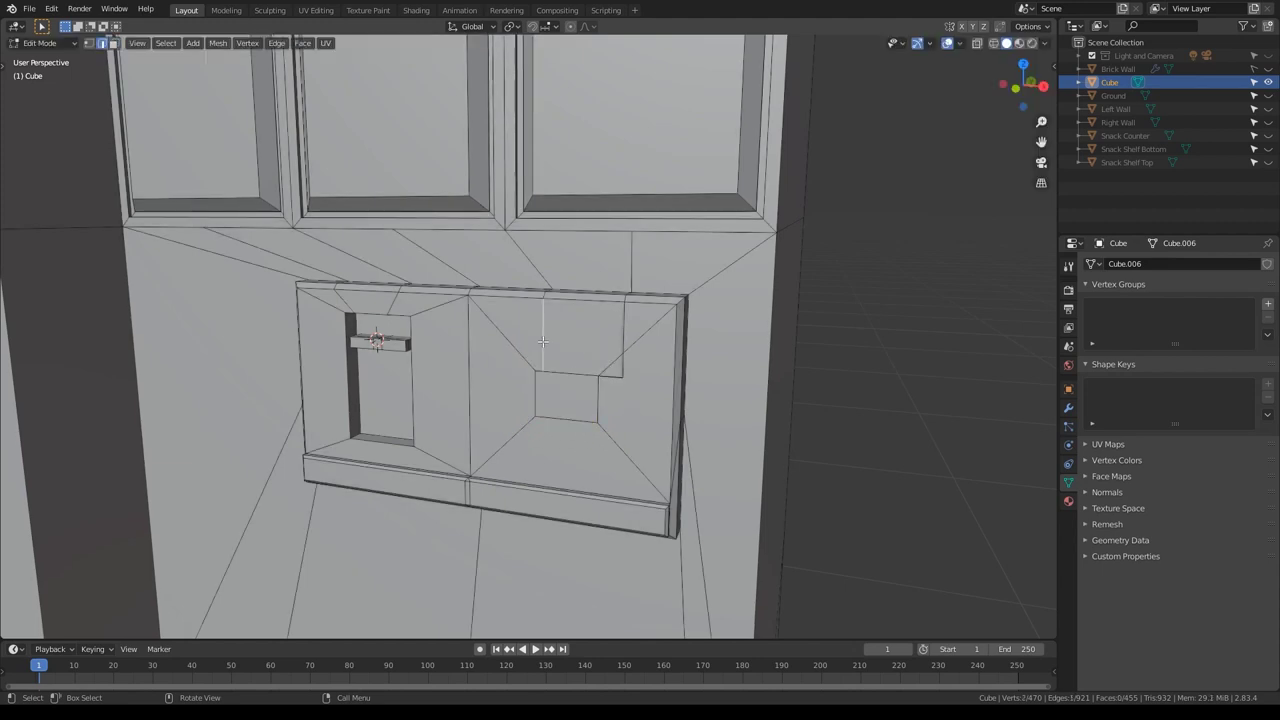
pyautogui.hotkey('ctrl', 'z')
pyautogui.hotkey('ctrl', 'z')
# Step: Squash the inner face vertically, raise it, and widen it along X into a slot shape
pyautogui.press('s')
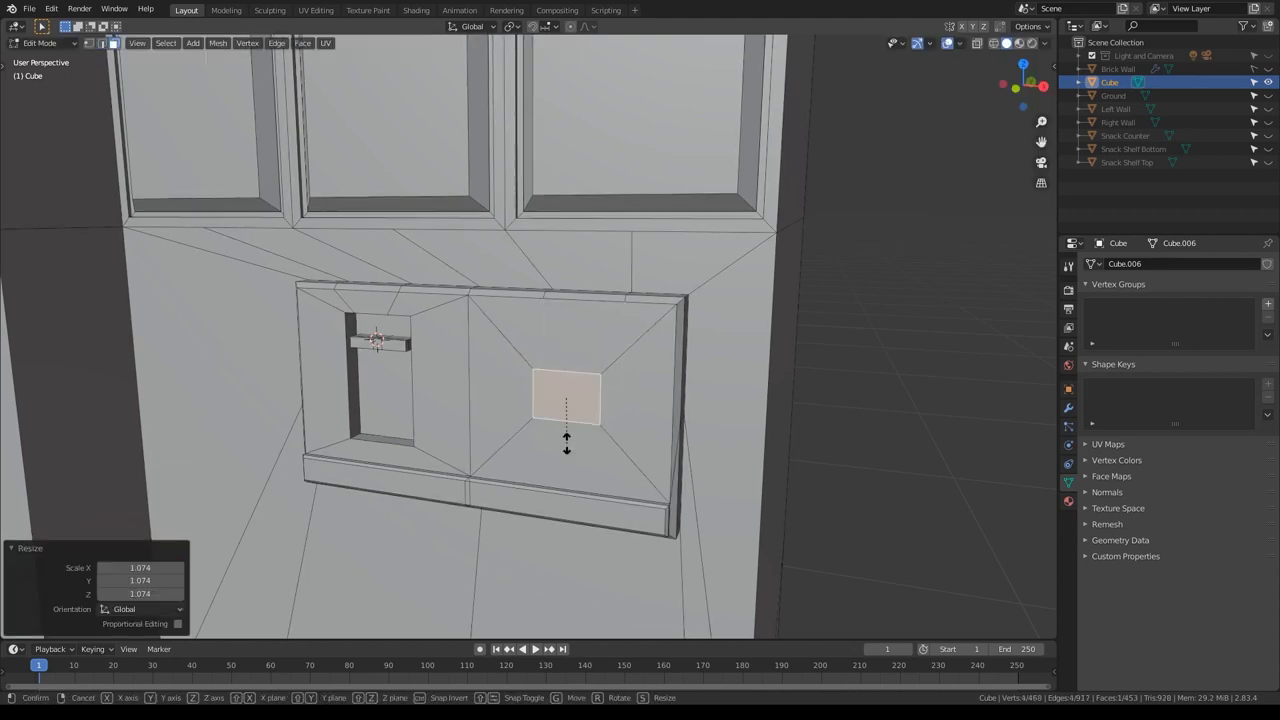
pyautogui.press('z')
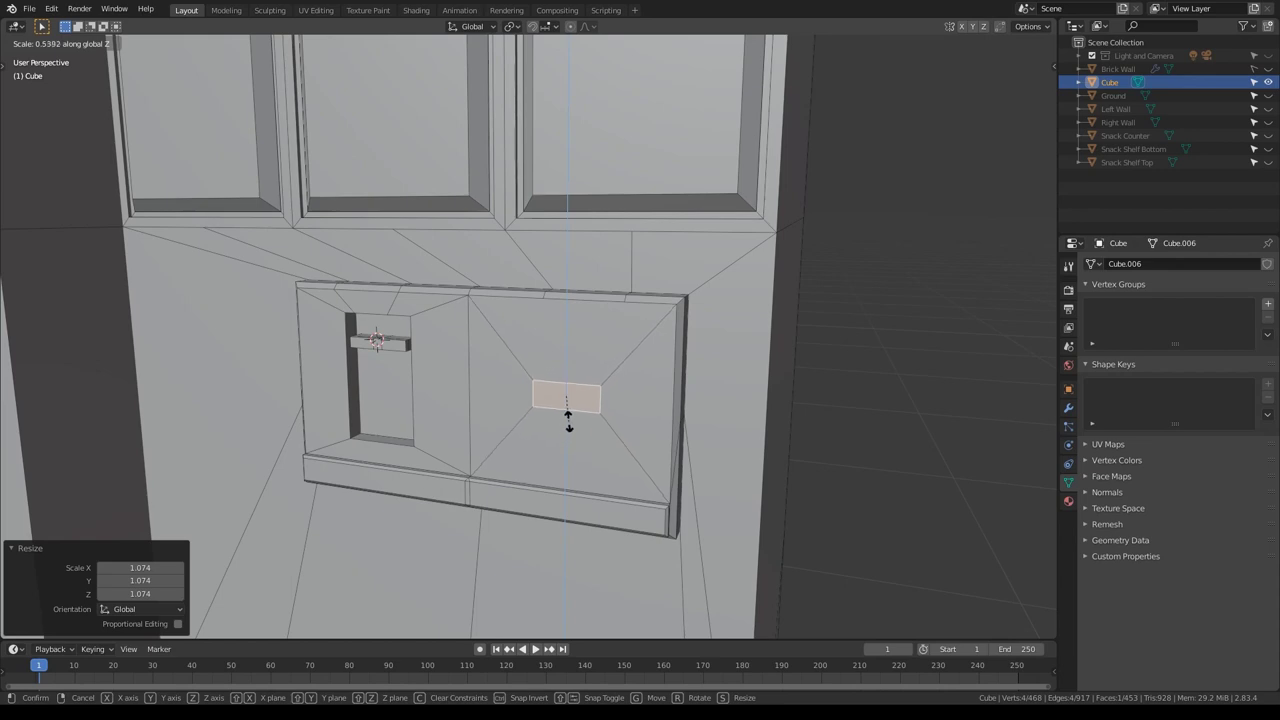
pyautogui.click(567, 412)
pyautogui.press('g')
pyautogui.press('z')
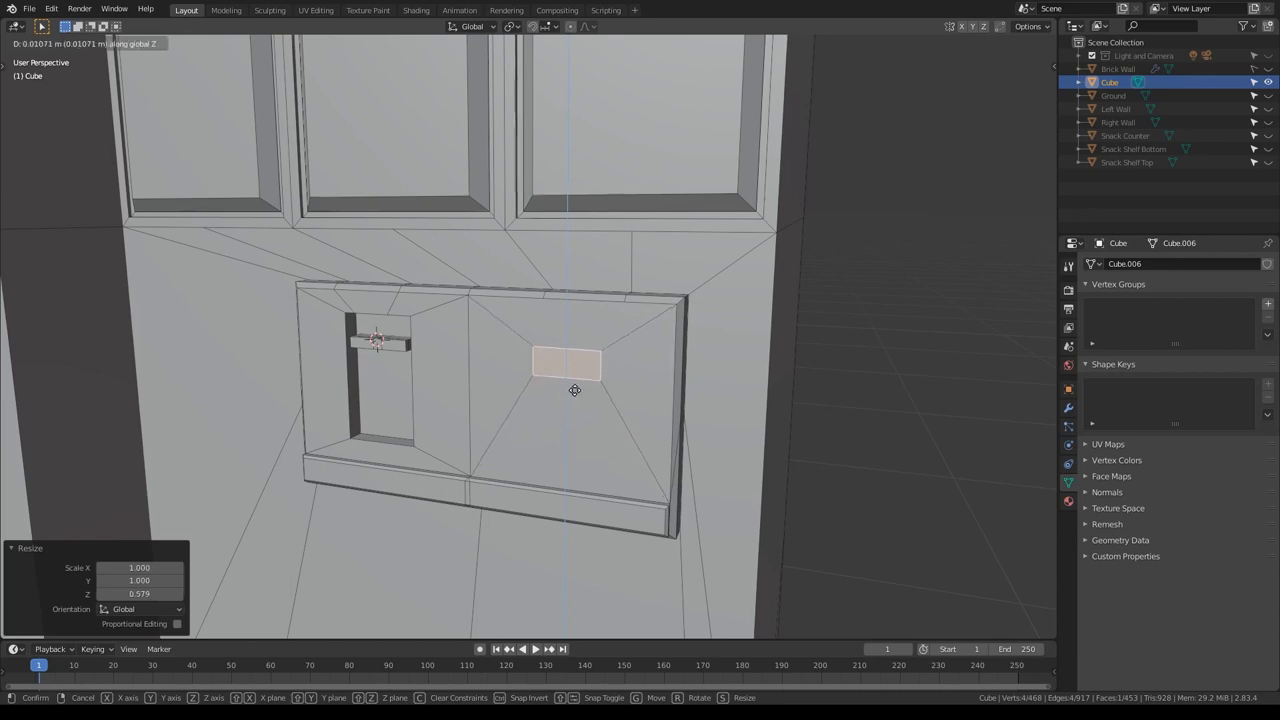
pyautogui.click(575, 390)
pyautogui.scroll(2, 575, 390)
pyautogui.press('s')
pyautogui.press('x')
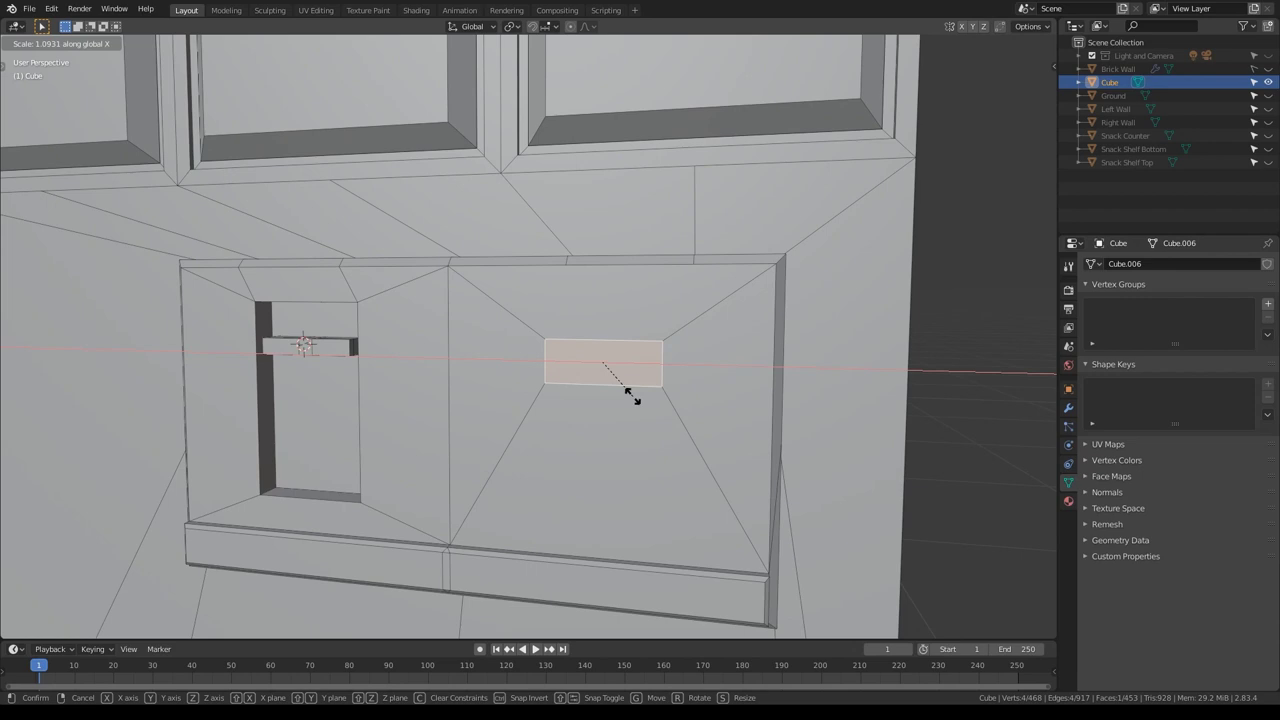
pyautogui.click(630, 395)
# Step: Give the slot face a thin inset and extrusion, then a second inset pushed inward
pyautogui.press('i')
pyautogui.click(633, 395)
pyautogui.moveTo(633, 395); pyautogui.dragTo(627, 426, button='middle')
pyautogui.press('e')
pyautogui.click(627, 426)
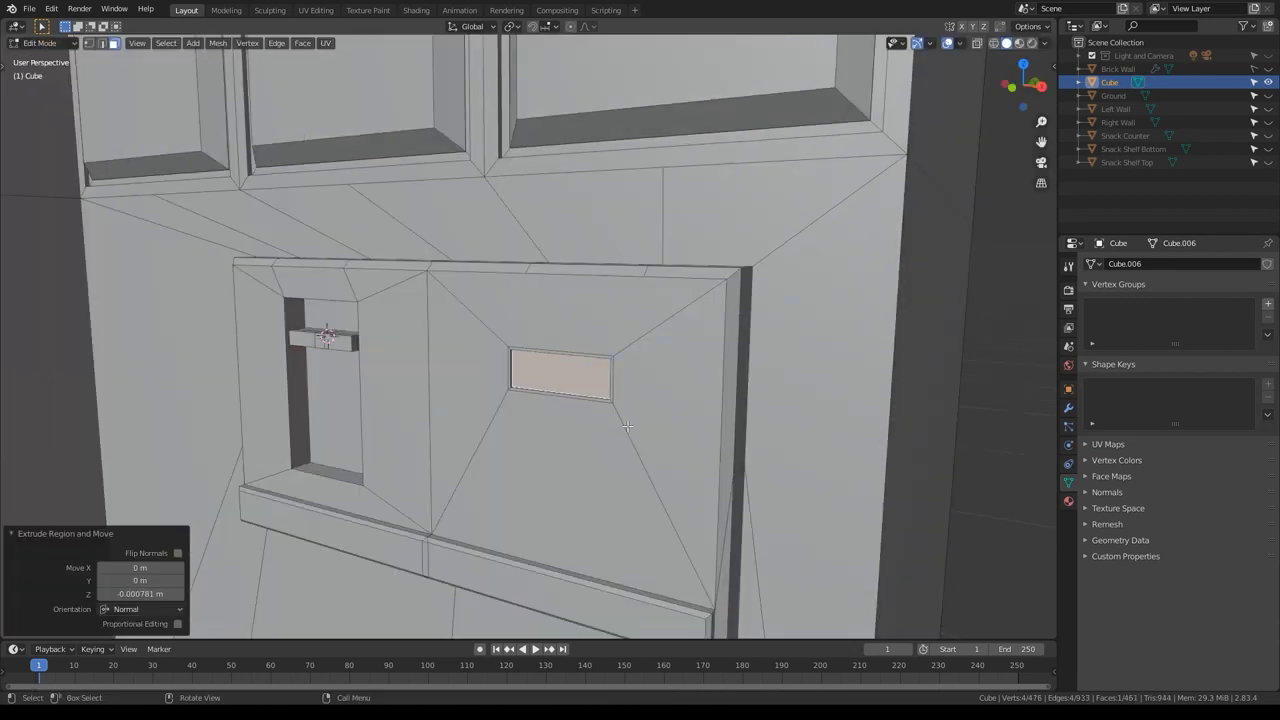
pyautogui.press('i')
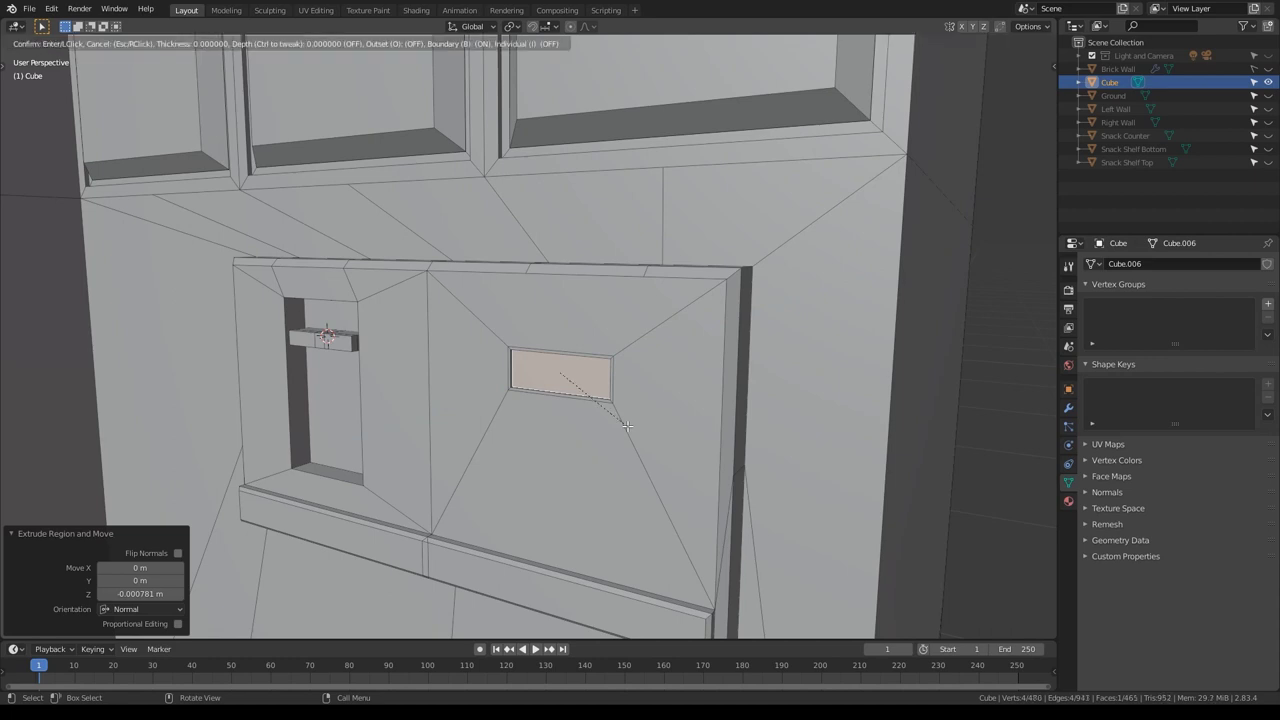
pyautogui.click(625, 424)
pyautogui.press('e')
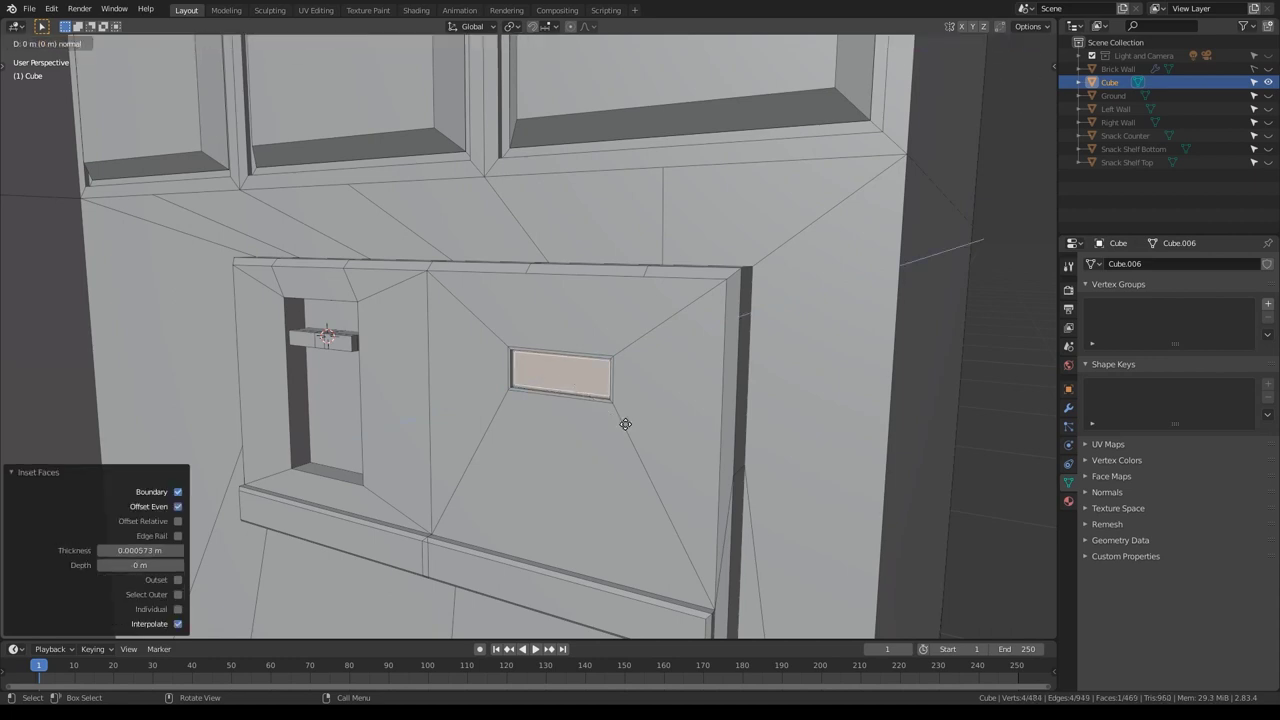
pyautogui.click(625, 423)
# Step: Inset the small slot face again, narrow it along X, and push it inward
pyautogui.press('i')
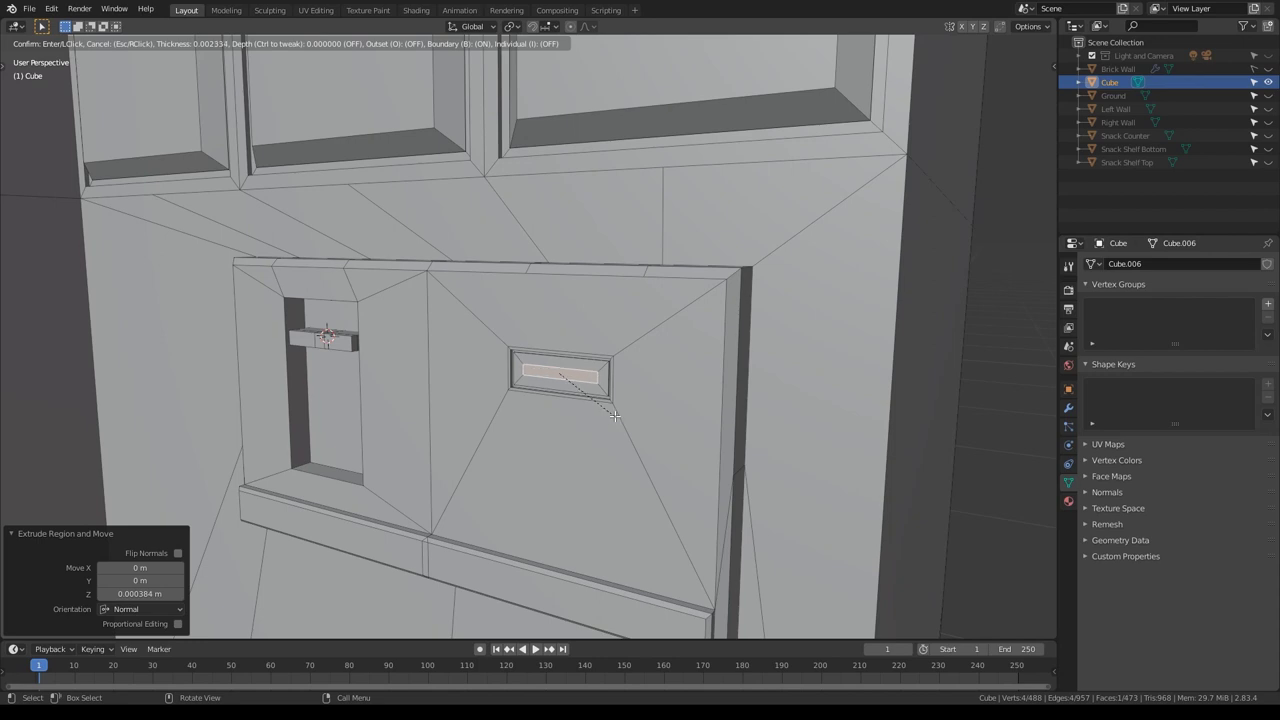
pyautogui.click(611, 415)
pyautogui.press('s')
pyautogui.press('x')
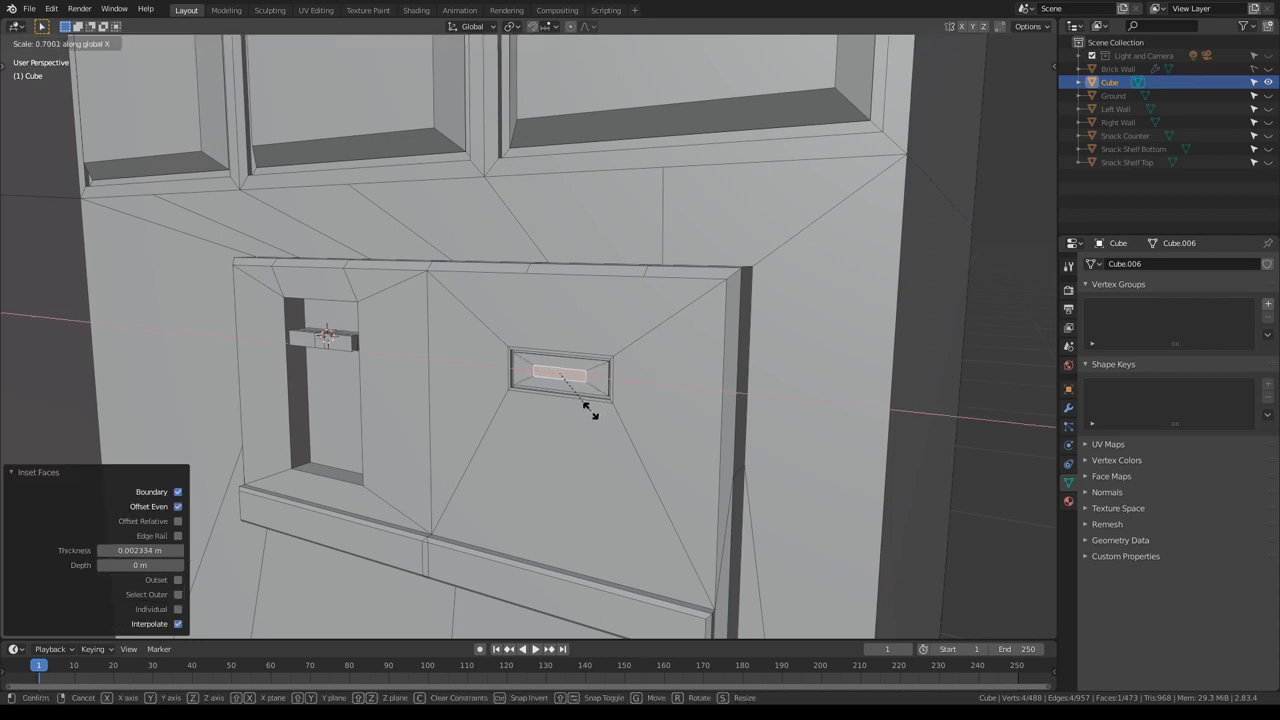
pyautogui.click(592, 410)
pyautogui.press('e')
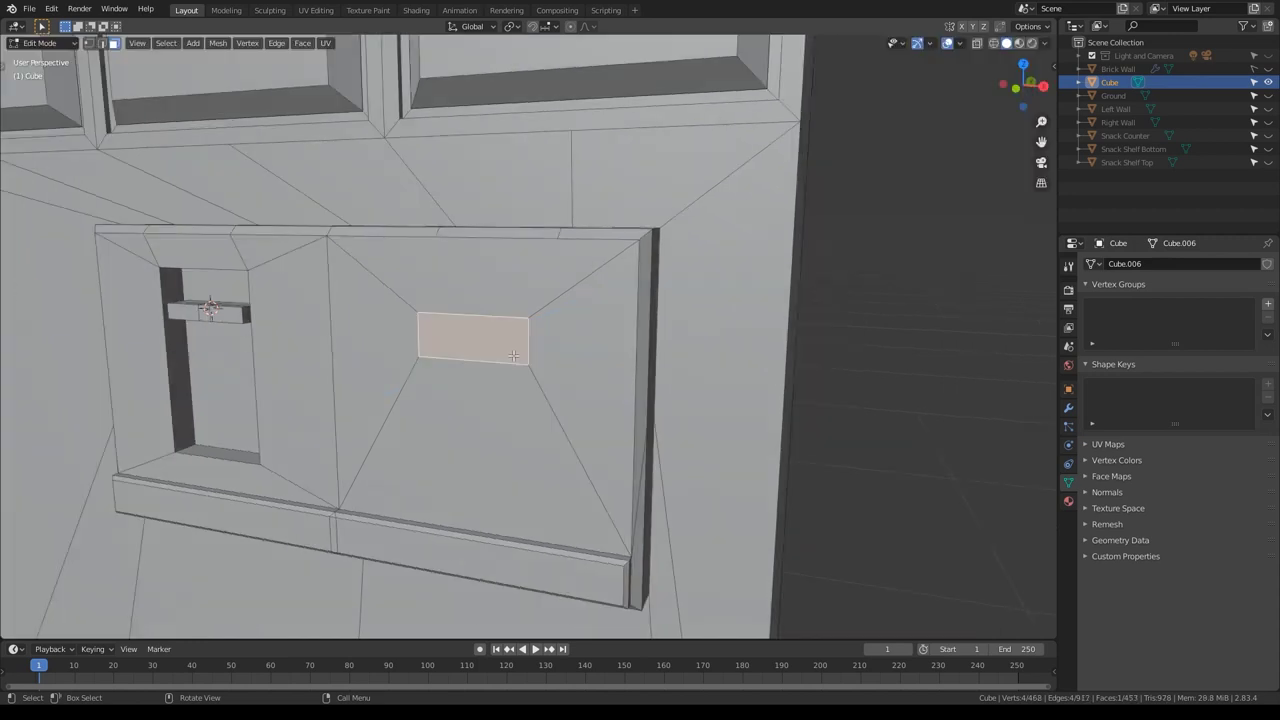
# Step: Widen the rectangular panel face along X, extrude it slightly, and inset a border
pyautogui.press('s')
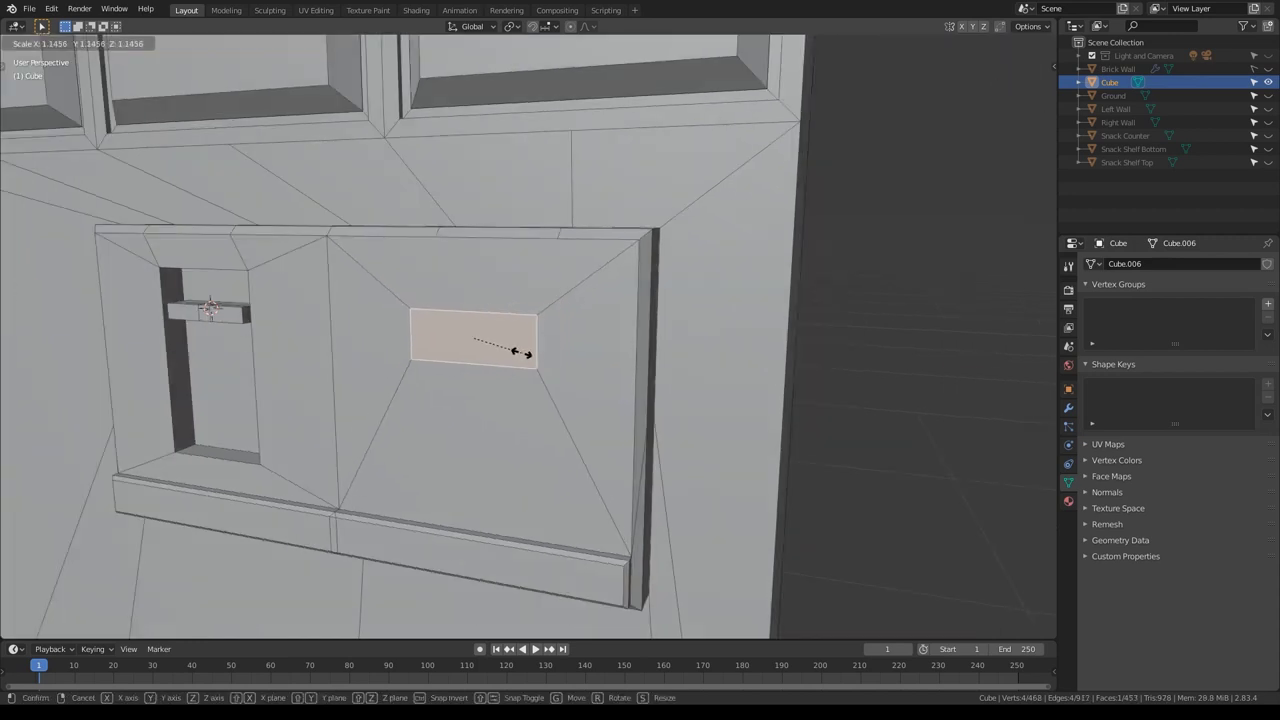
pyautogui.press('x')
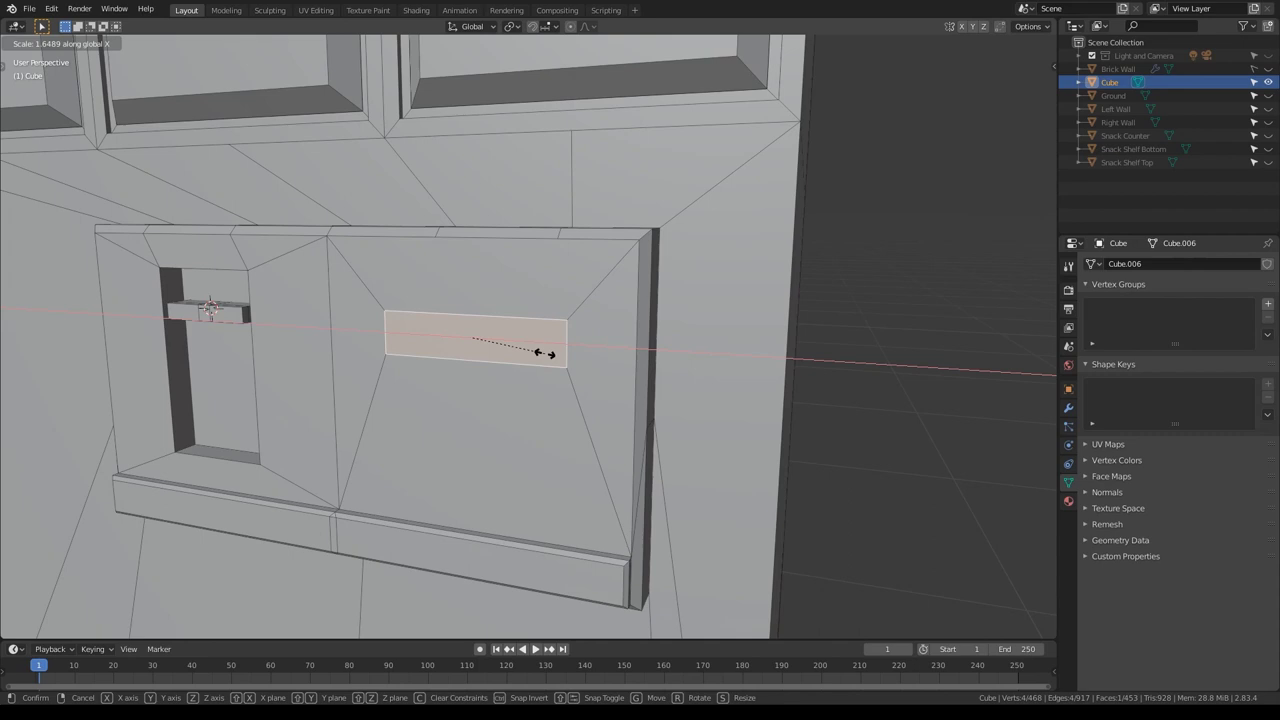
pyautogui.click(540, 353)
pyautogui.press('e')
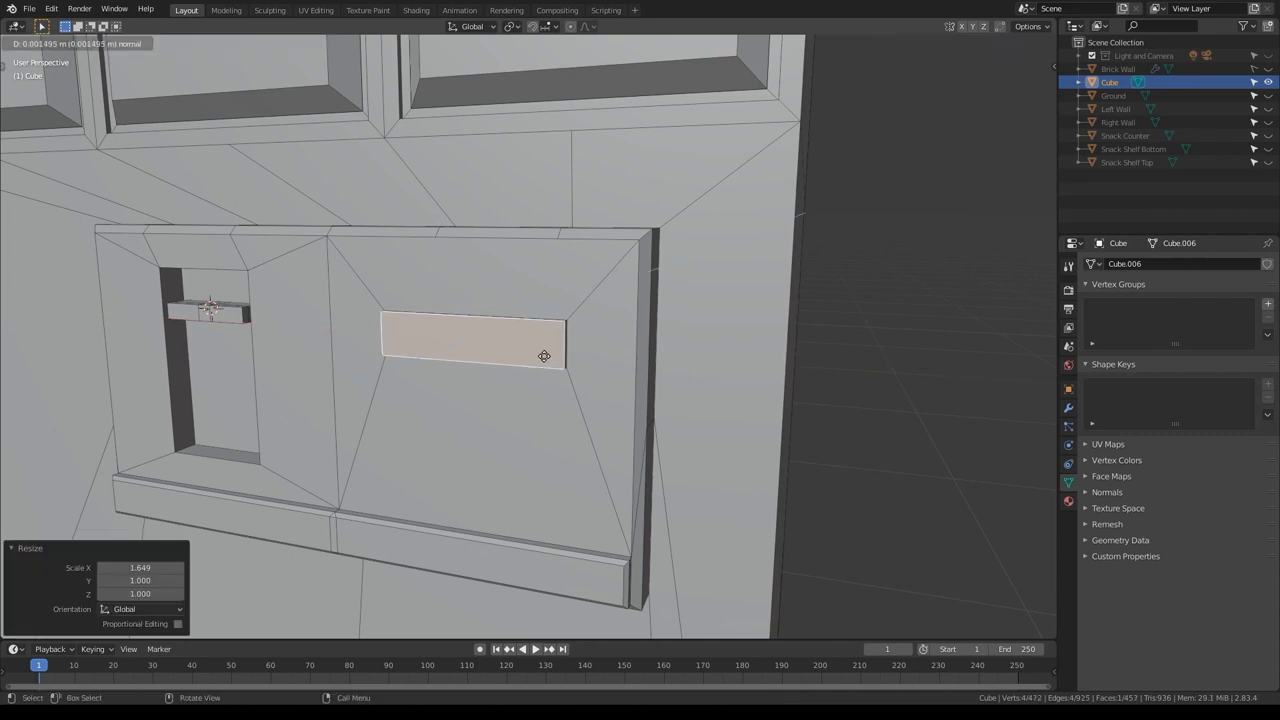
pyautogui.click(543, 357)
pyautogui.press('i')
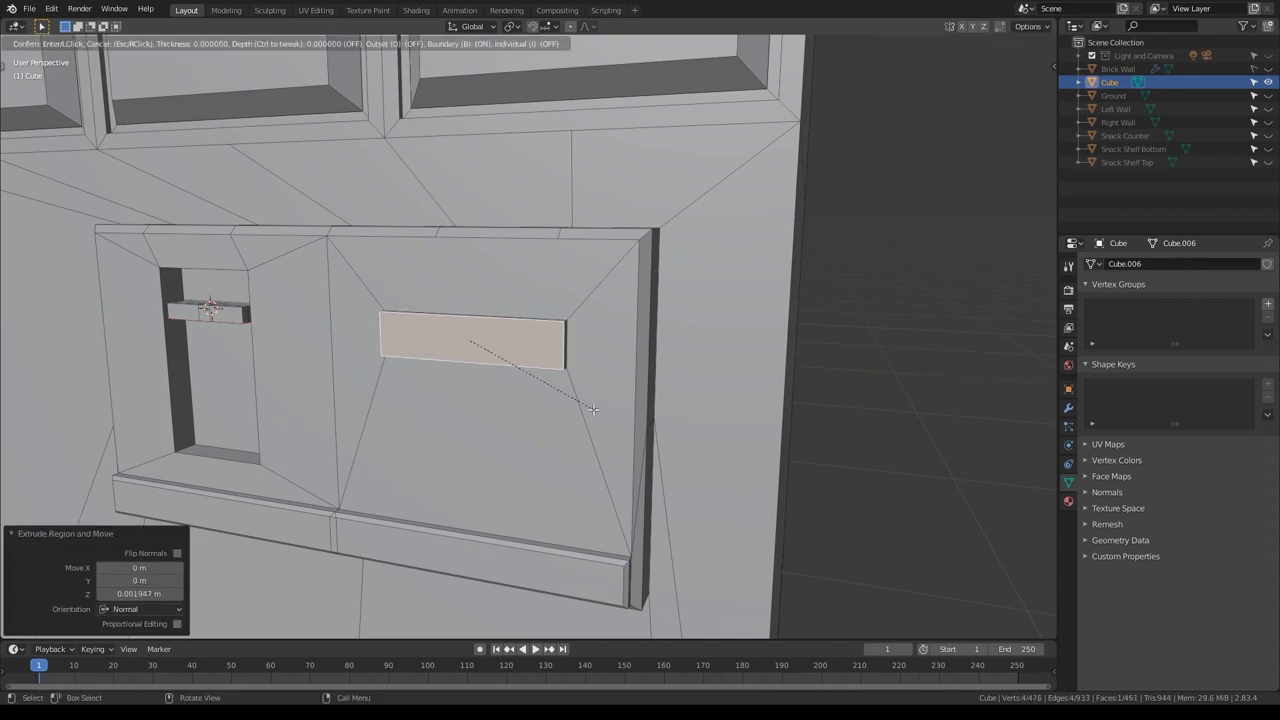
pyautogui.click(588, 410)
# Step: Squash the inner face to a thin strip on Z and X, sink it inward, and inspect in Object Mode
pyautogui.press('z')
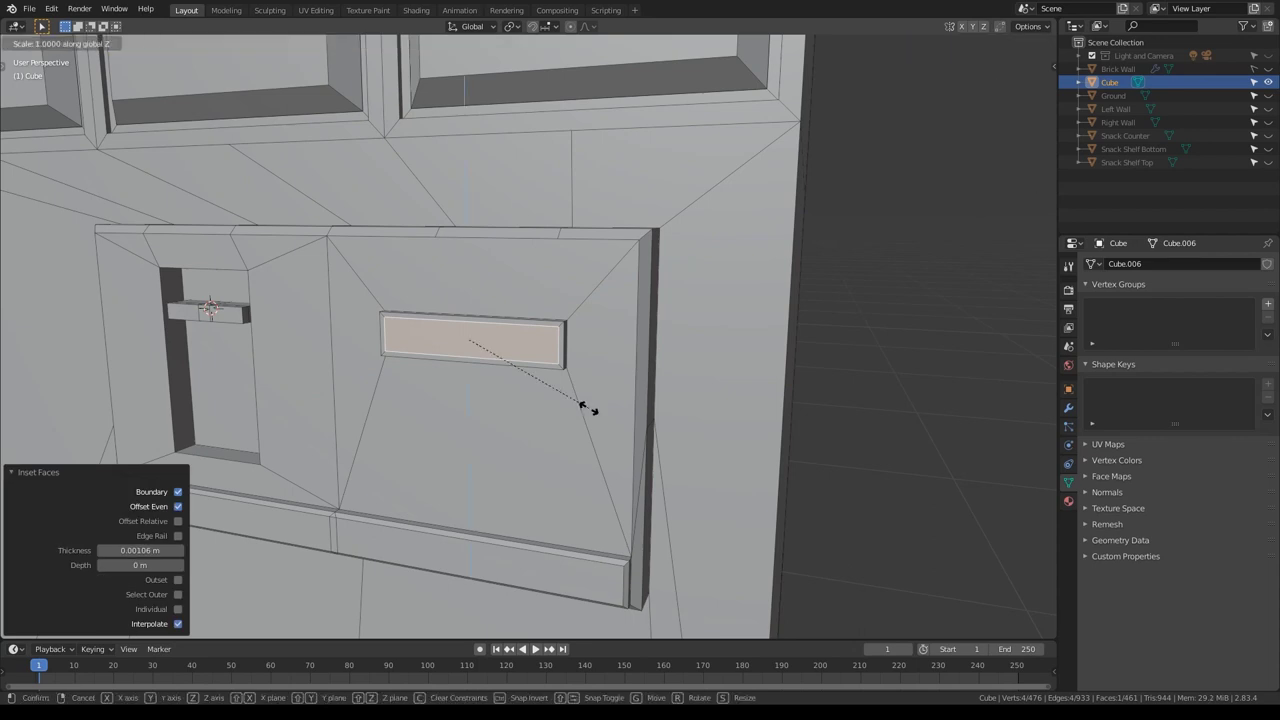
pyautogui.click(527, 381)
pyautogui.press('s')
pyautogui.press('x')
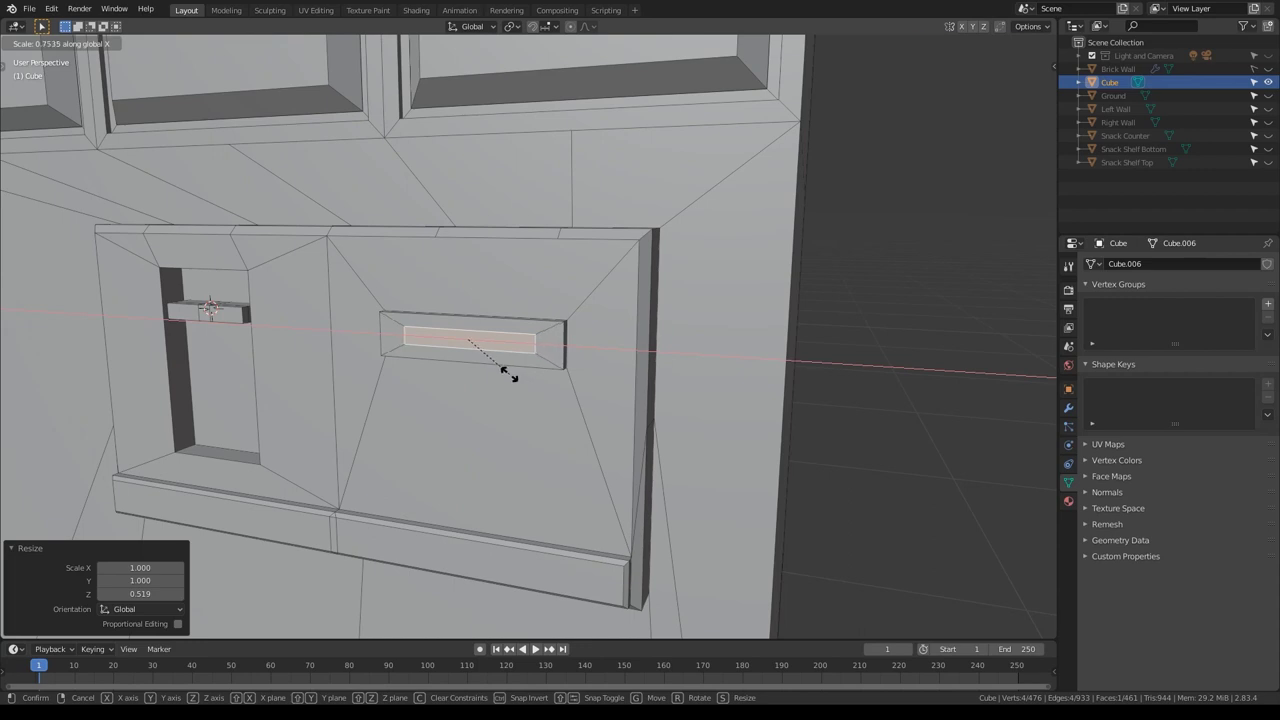
pyautogui.click(508, 373)
pyautogui.press('e')
pyautogui.click(545, 314)
pyautogui.press('Tab')
pyautogui.moveTo(568, 428)
pyautogui.mouseDown(button='middle')
pyautogui.moveTo(579, 412)
pyautogui.moveTo(551, 383)
pyautogui.moveTo(528, 434)
pyautogui.moveTo(511, 437)
pyautogui.moveTo(549, 437)
pyautogui.mouseUp(button='middle')
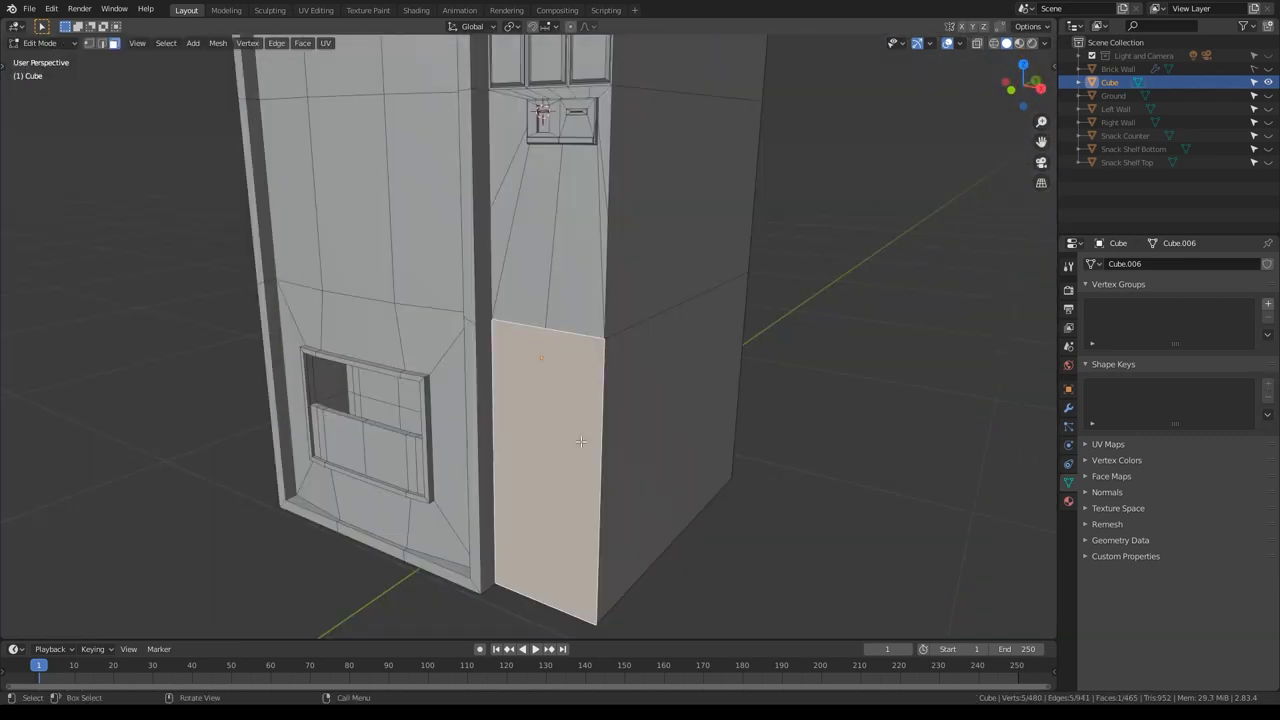
# Step: Inset the tall side face, squash it into a band on Z, and raise it near the top
pyautogui.scroll(4, 581, 441)
pyautogui.moveTo(581, 441); pyautogui.dragTo(611, 301, button='middle')
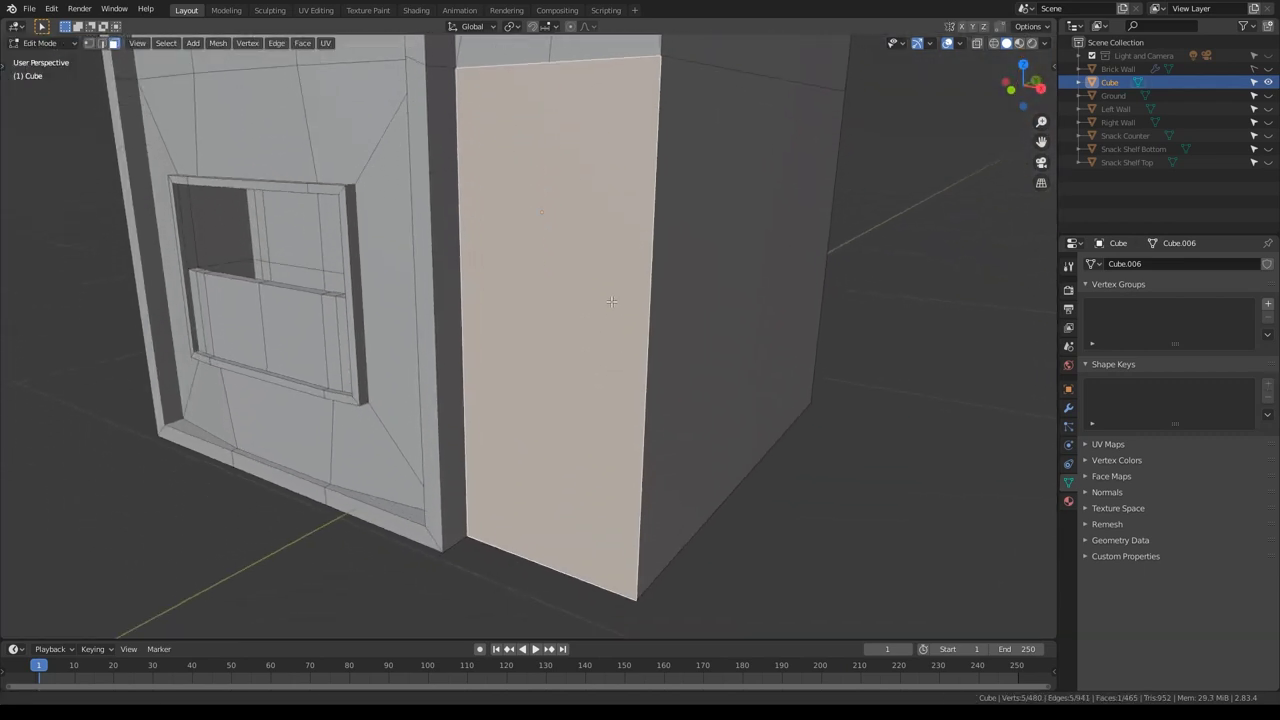
pyautogui.press('i')
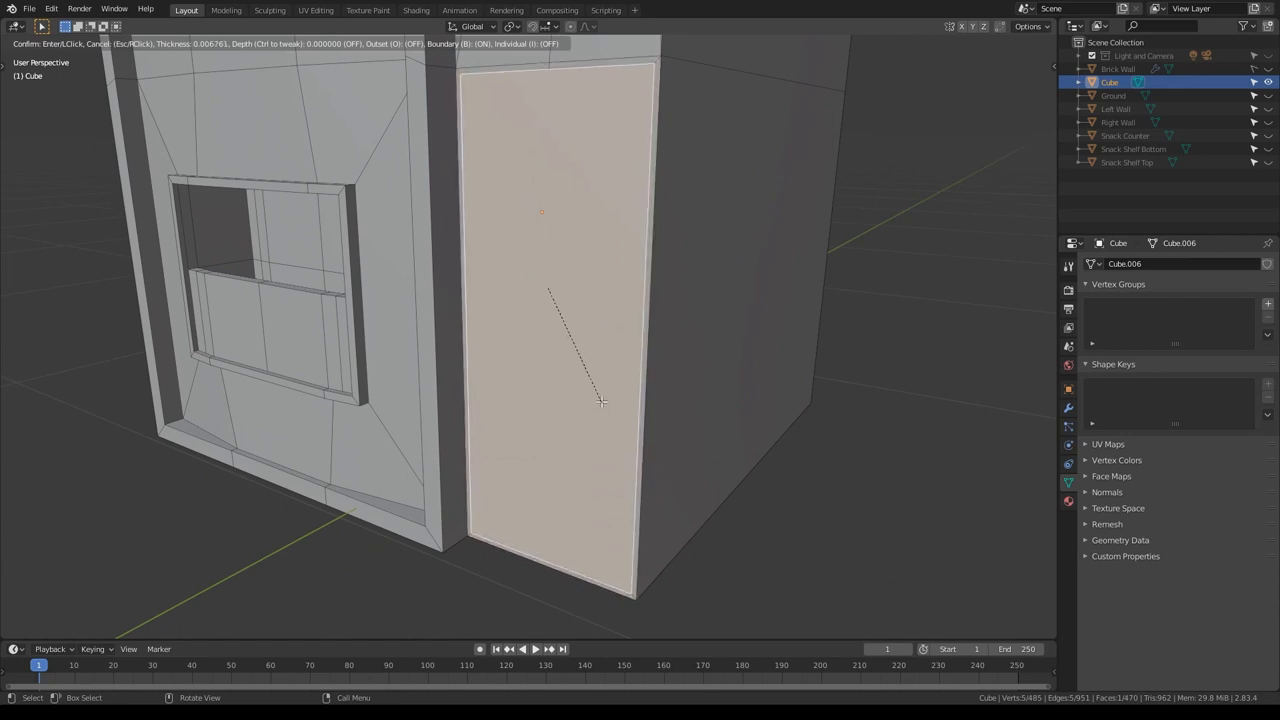
pyautogui.click(598, 398)
pyautogui.press('s')
pyautogui.press('z')
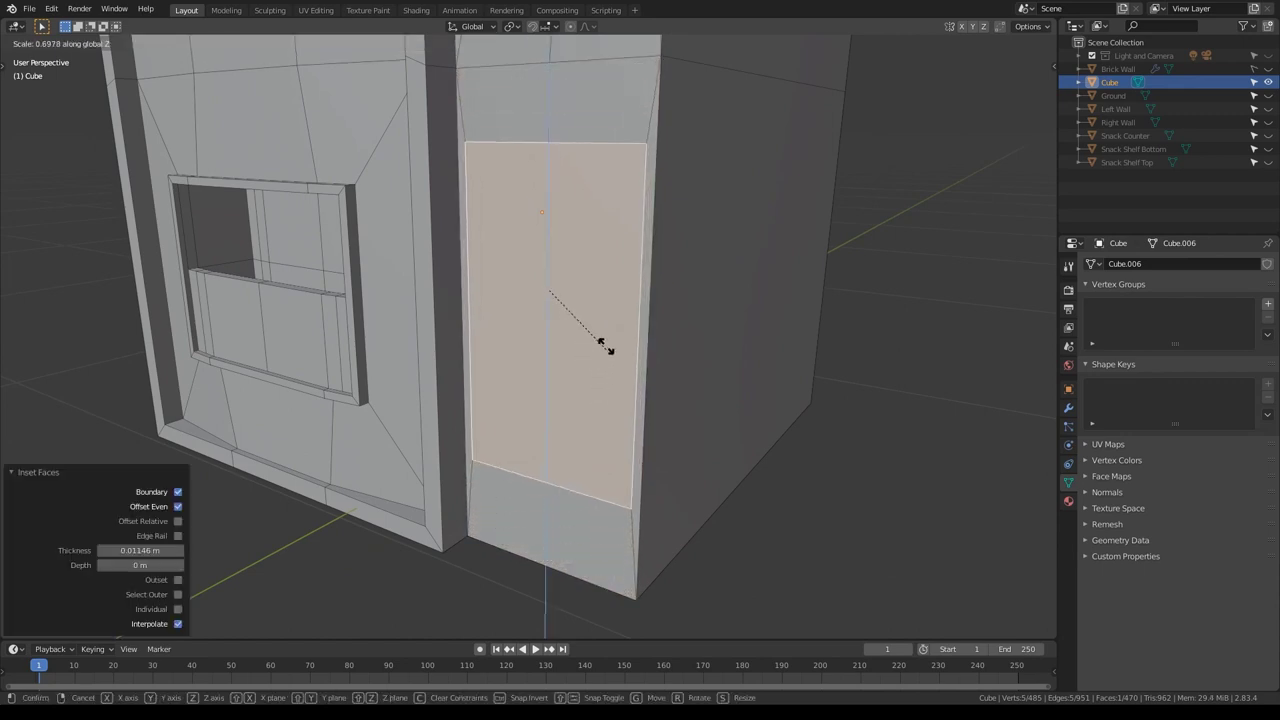
pyautogui.click(566, 287)
pyautogui.press('g')
pyautogui.press('z')
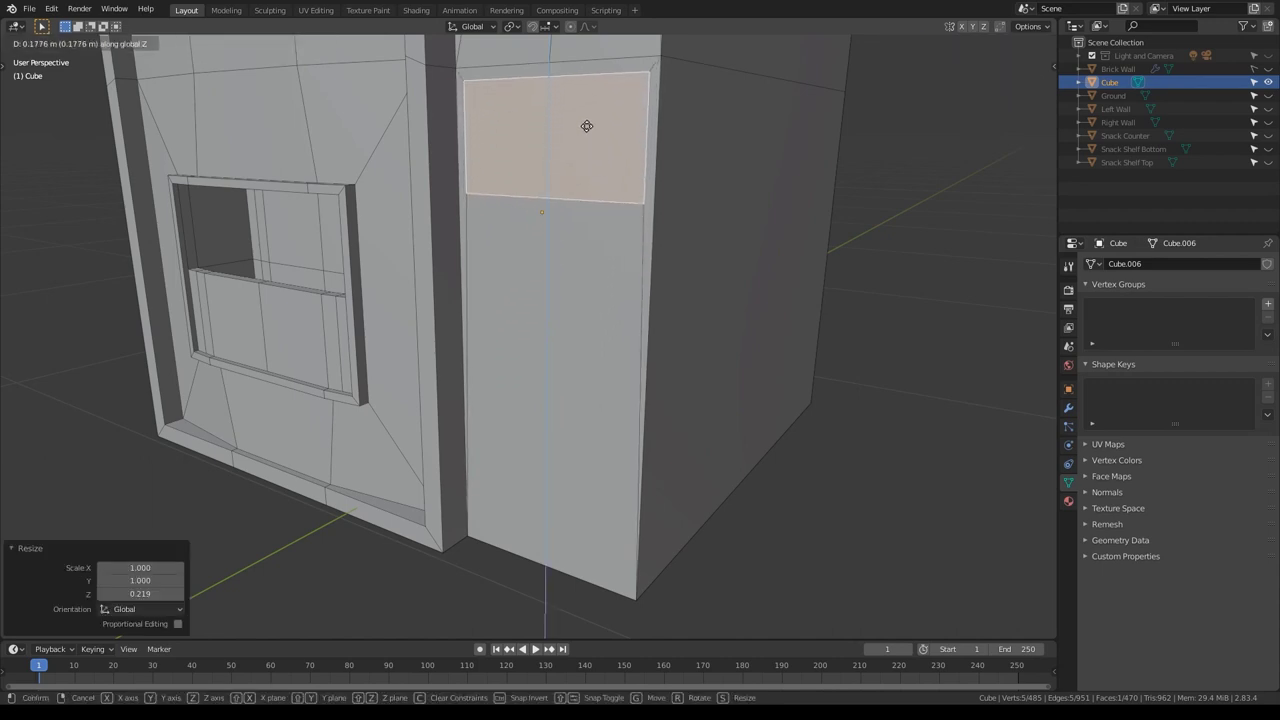
pyautogui.click(587, 126)
# Step: Narrow the band along X into a small panel, slide it right, and extrude it outward
pyautogui.press('s')
pyautogui.press('x')
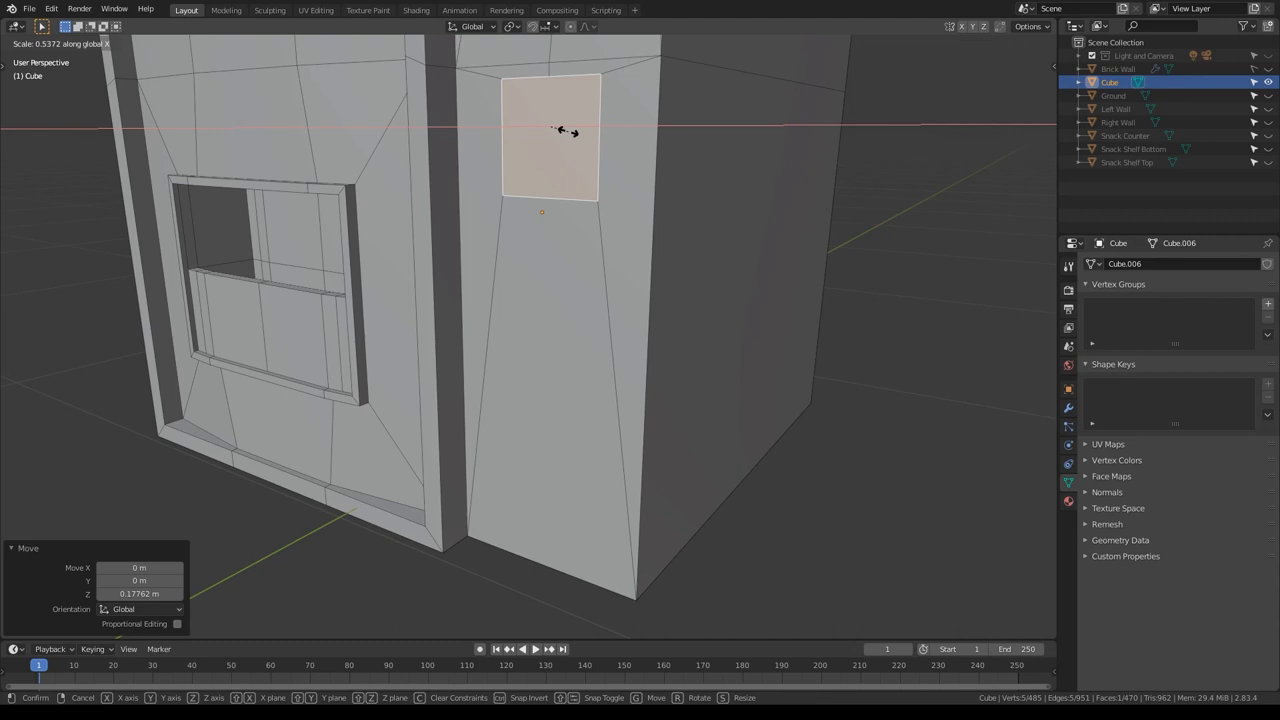
pyautogui.click(562, 130)
pyautogui.press('g')
pyautogui.press('x')
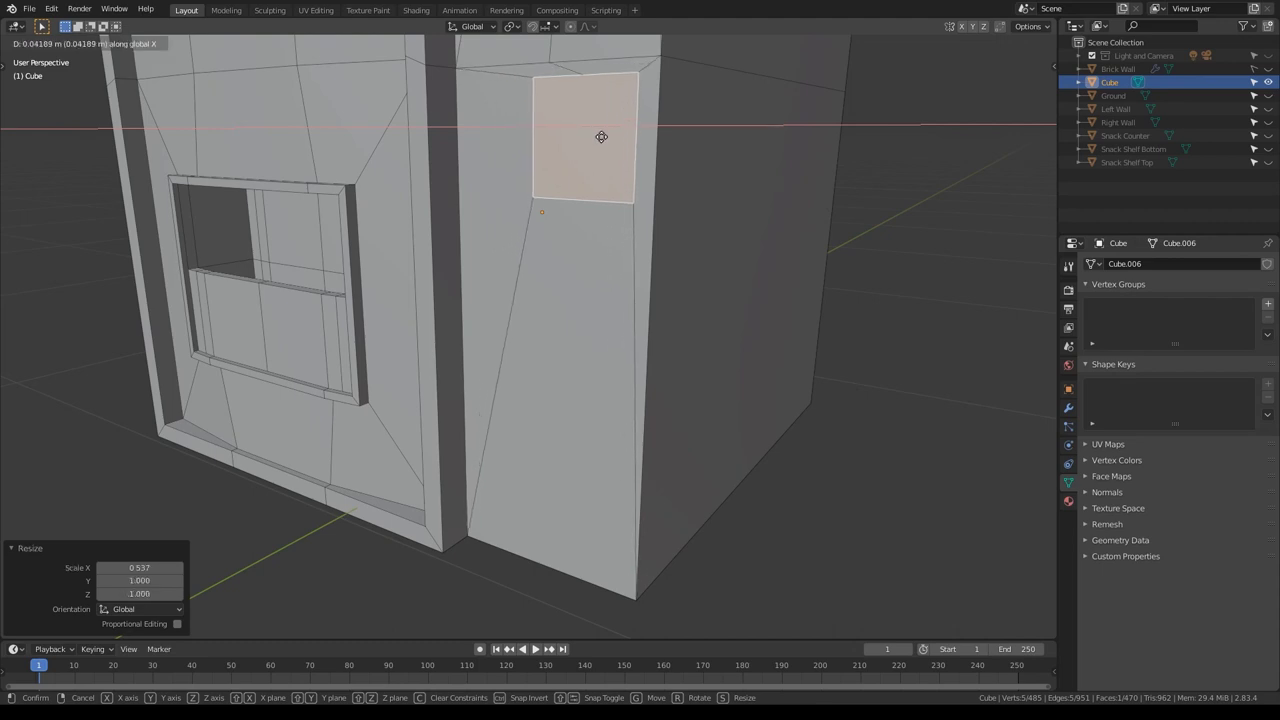
pyautogui.click(604, 137)
pyautogui.press('KP_Decimal')
pyautogui.press('e')
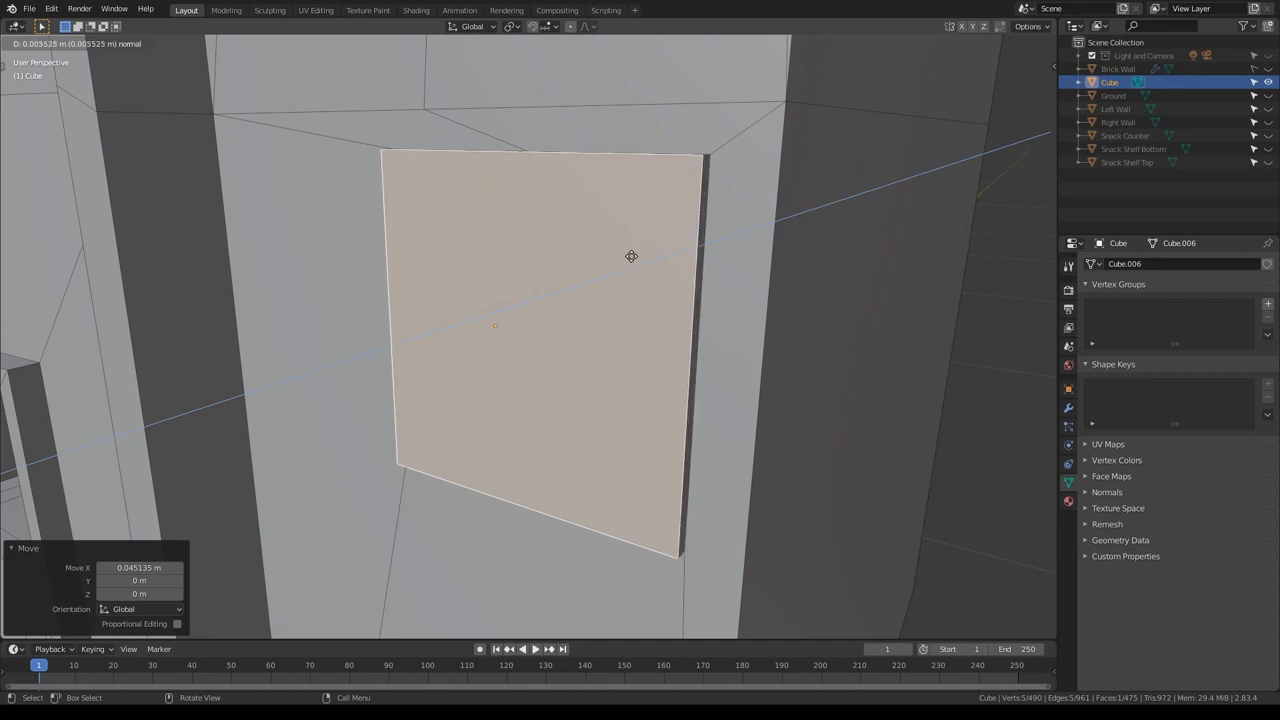
# Step: Set the extruded plate's thickness and inset its front face twice
pyautogui.click(631, 256)
pyautogui.press('i')
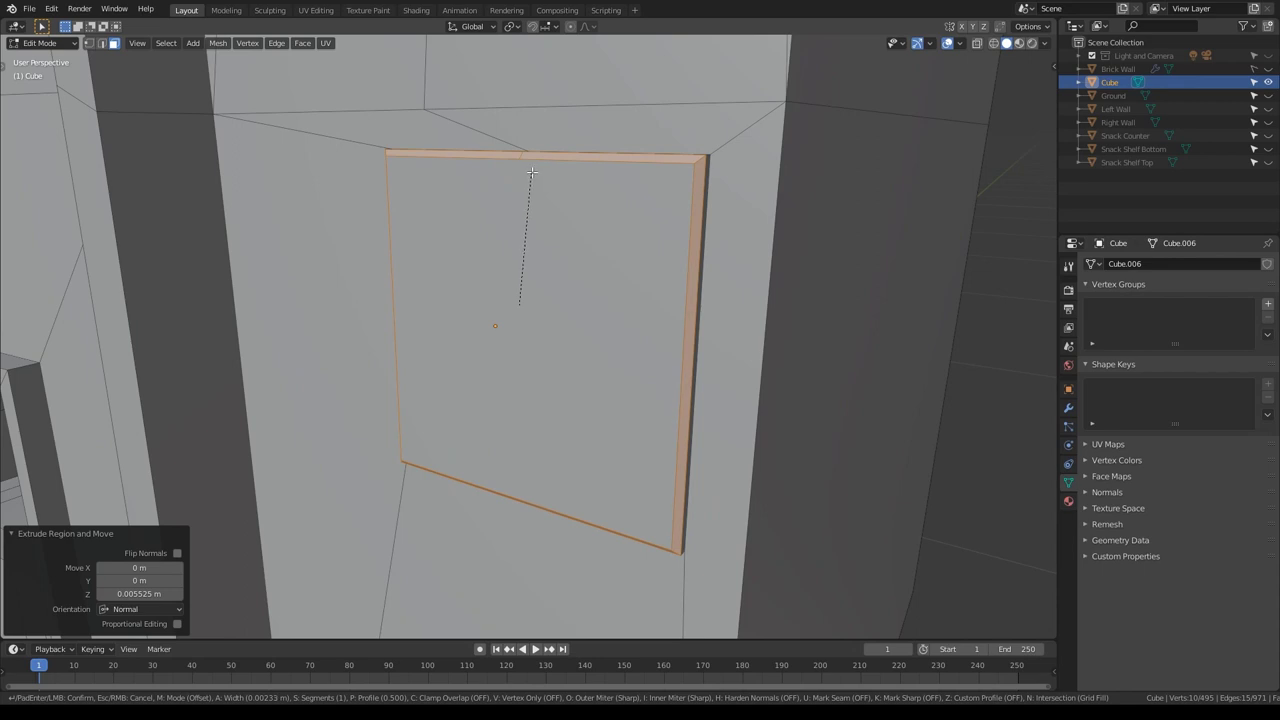
pyautogui.click(531, 178)
pyautogui.press('i')
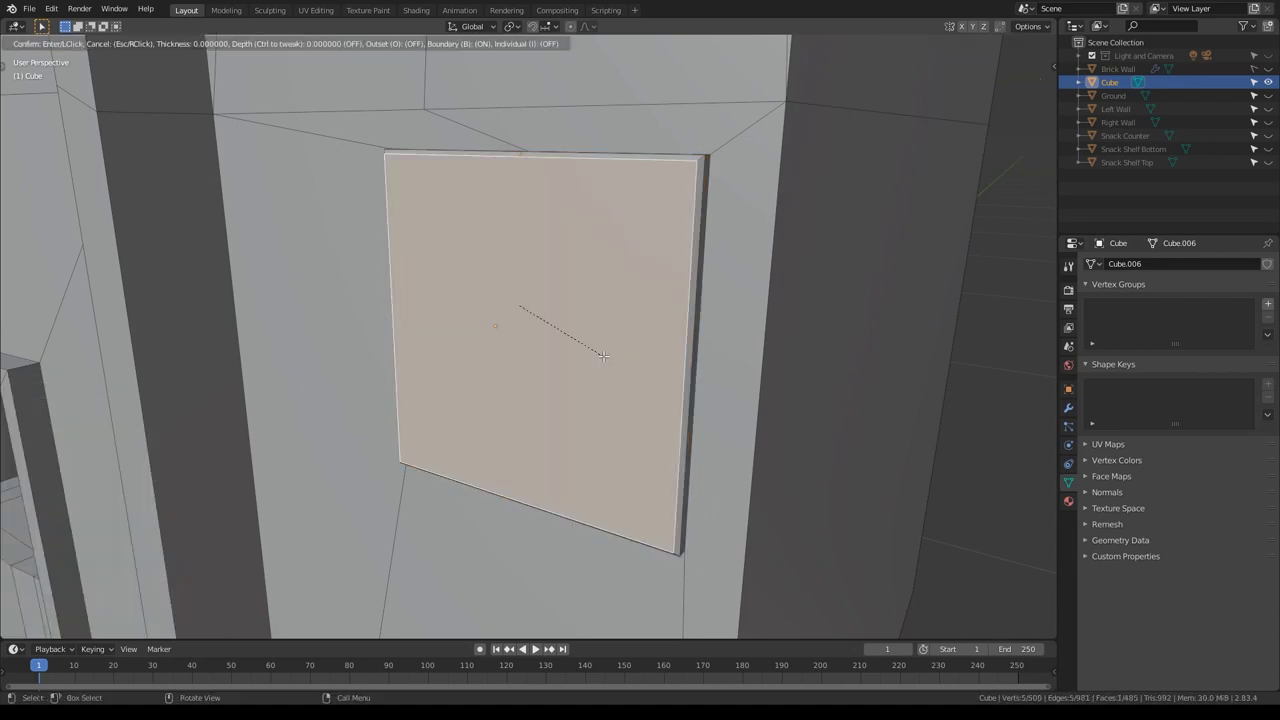
pyautogui.click(519, 303)
# Step: Shift the inner face right along X, then shrink its height and width
pyautogui.press('g')
pyautogui.press('x')
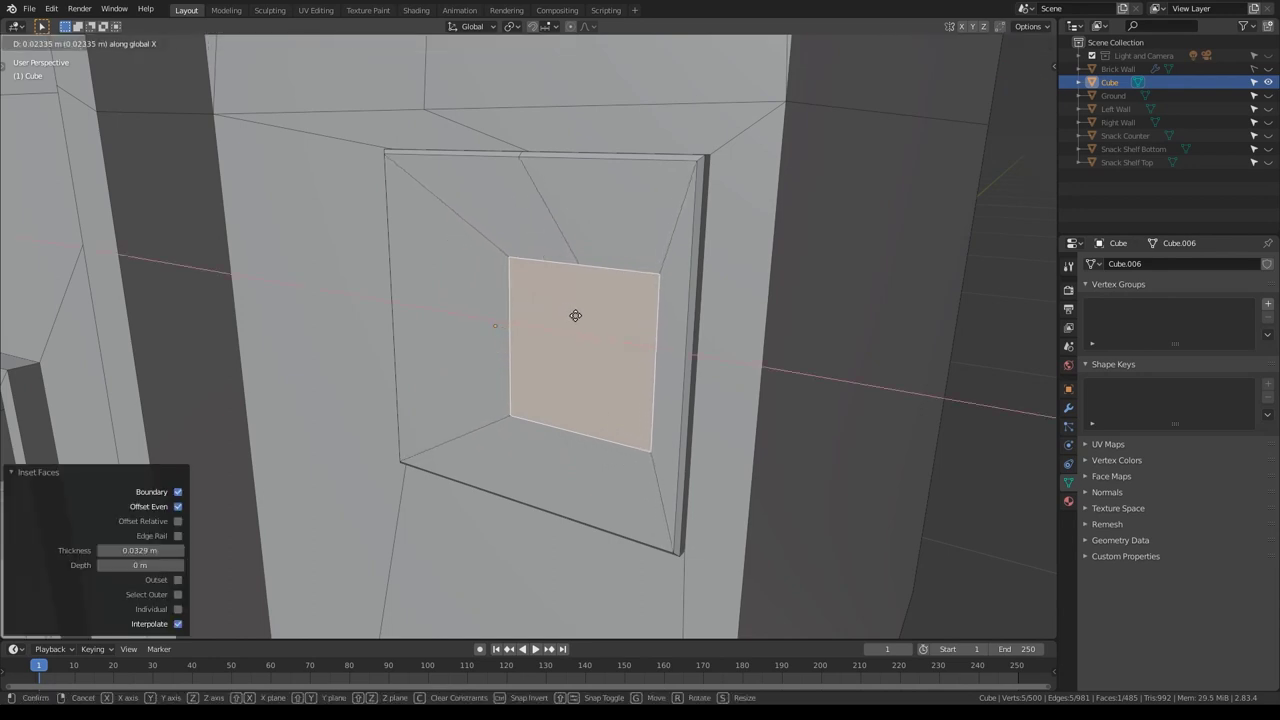
pyautogui.click(577, 316)
pyautogui.press('s')
pyautogui.press('z')
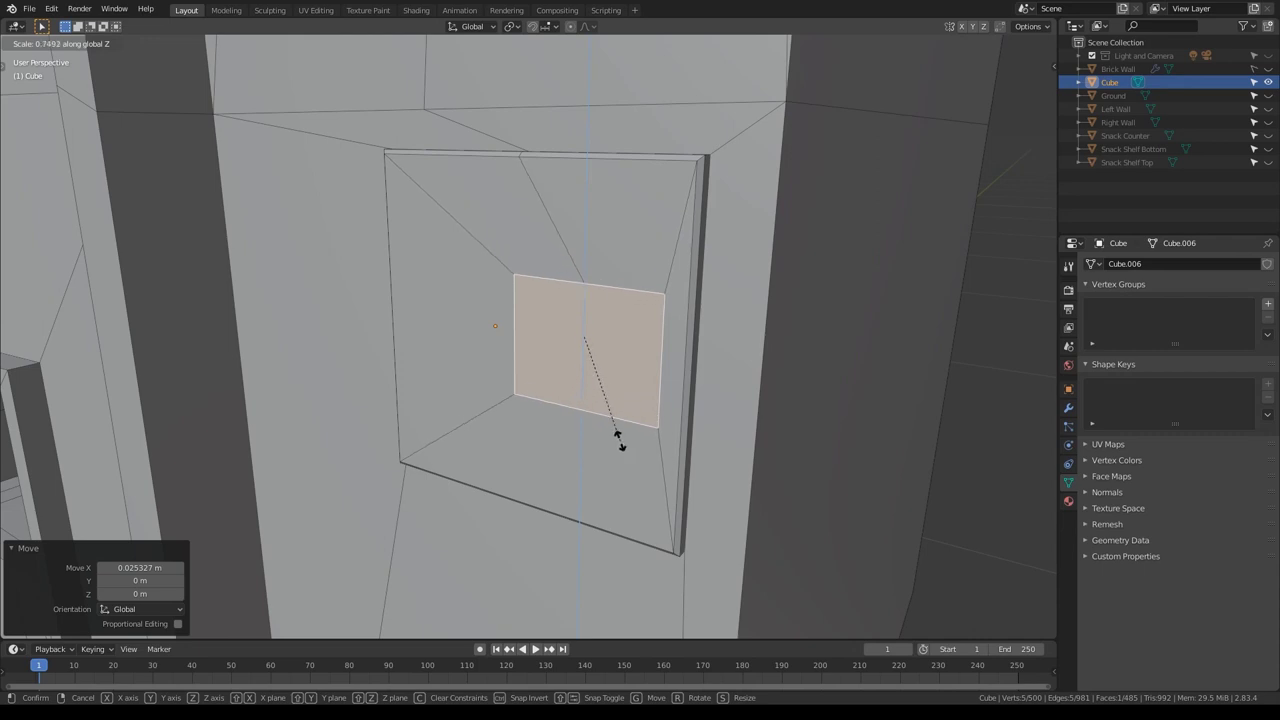
pyautogui.click(619, 440)
pyautogui.press('s')
pyautogui.press('x')
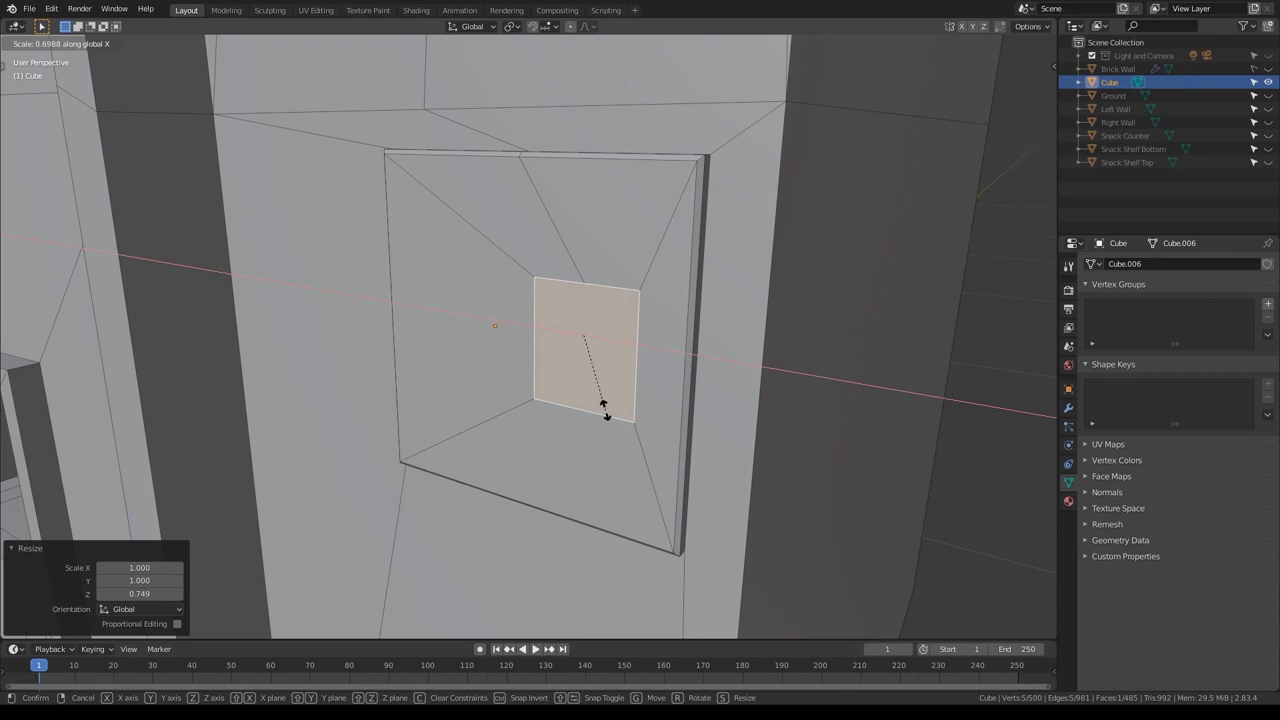
pyautogui.click(604, 410)
# Step: Extrude the inner face inward to form a recessed square opening
pyautogui.press('e')
pyautogui.rightClick(652, 374)
pyautogui.press('e')
pyautogui.click(660, 366)
# Step: Lower the opening's bottom edge along Z, leaving a thin ledge
pyautogui.press('2')
pyautogui.moveTo(675, 350); pyautogui.dragTo(591, 391, button='middle')
pyautogui.click(591, 391)
pyautogui.press('g')
pyautogui.press('z')
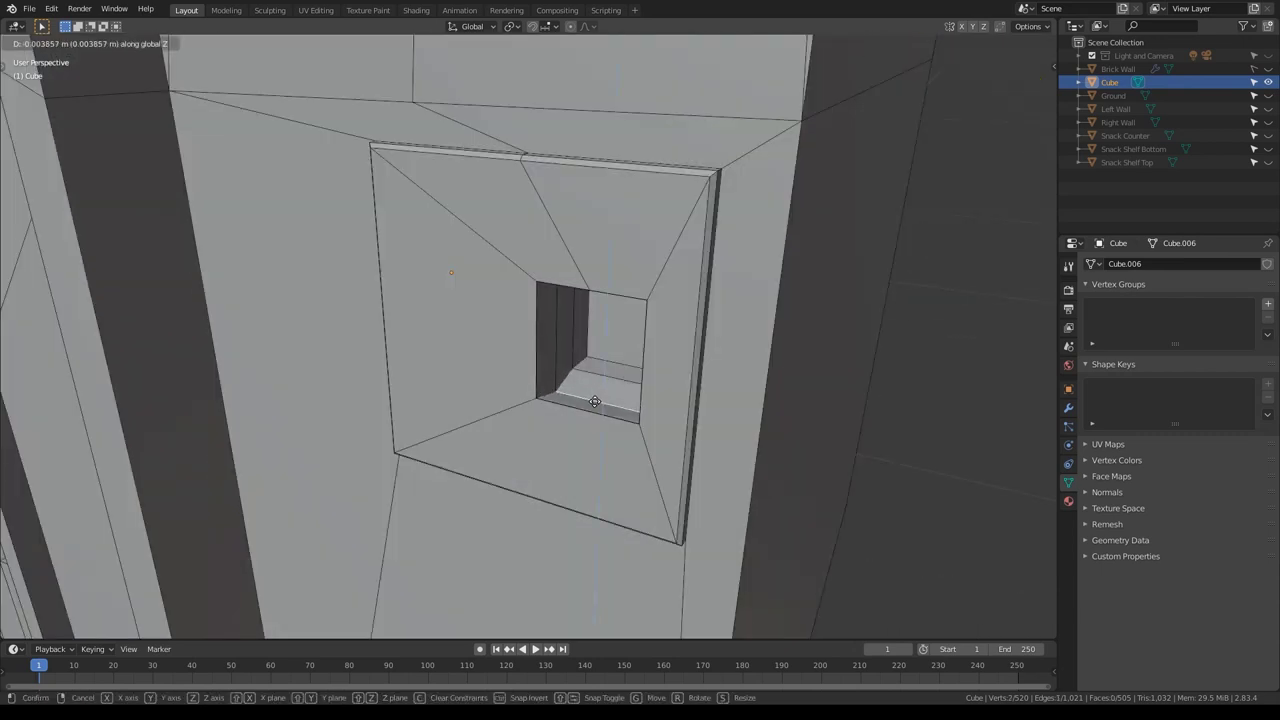
pyautogui.click(600, 392)
pyautogui.press('g')
pyautogui.press('z')
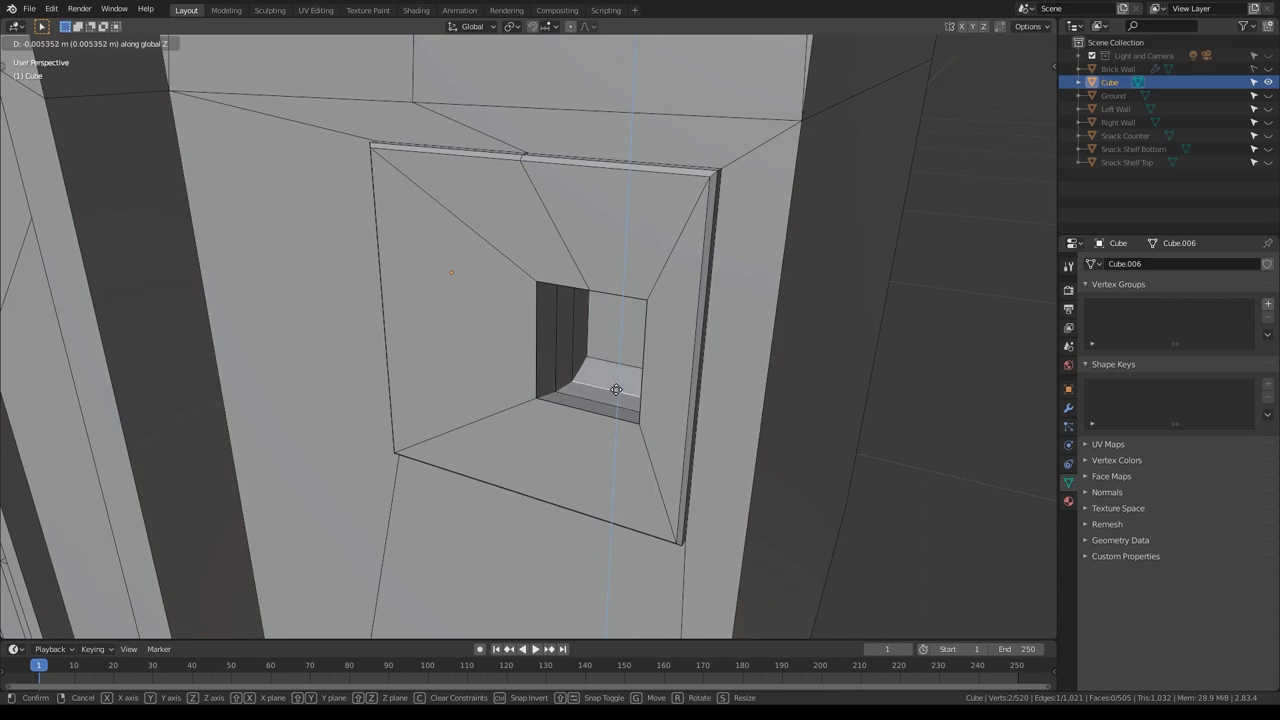
pyautogui.click(616, 392)
pyautogui.moveTo(640, 390); pyautogui.dragTo(600, 310, button='middle')
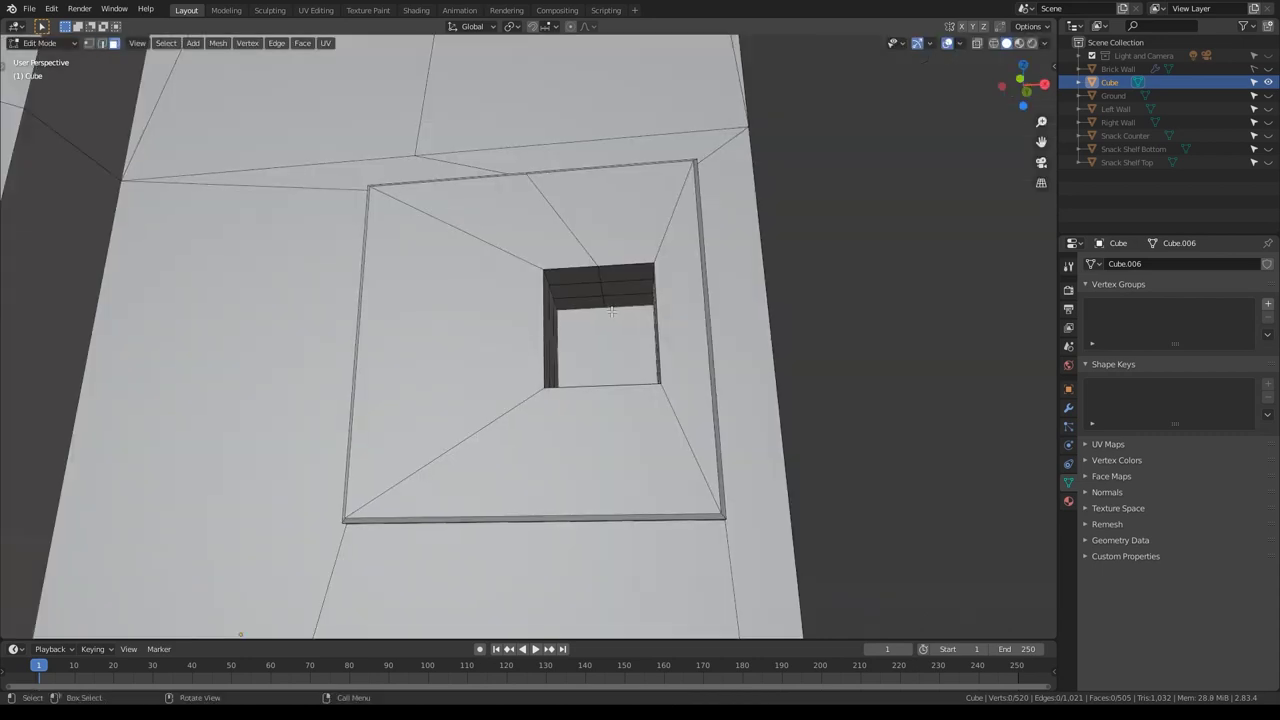
# Step: Extrude the four top faces of the opening inward to deepen it
pyautogui.click(597, 302)
pyautogui.keyDown('shift'); pyautogui.click(622, 302); pyautogui.keyUp('shift')
pyautogui.keyDown('shift'); pyautogui.click(612, 290); pyautogui.keyUp('shift')
pyautogui.keyDown('shift'); pyautogui.click(592, 291); pyautogui.keyUp('shift')
pyautogui.press('e')
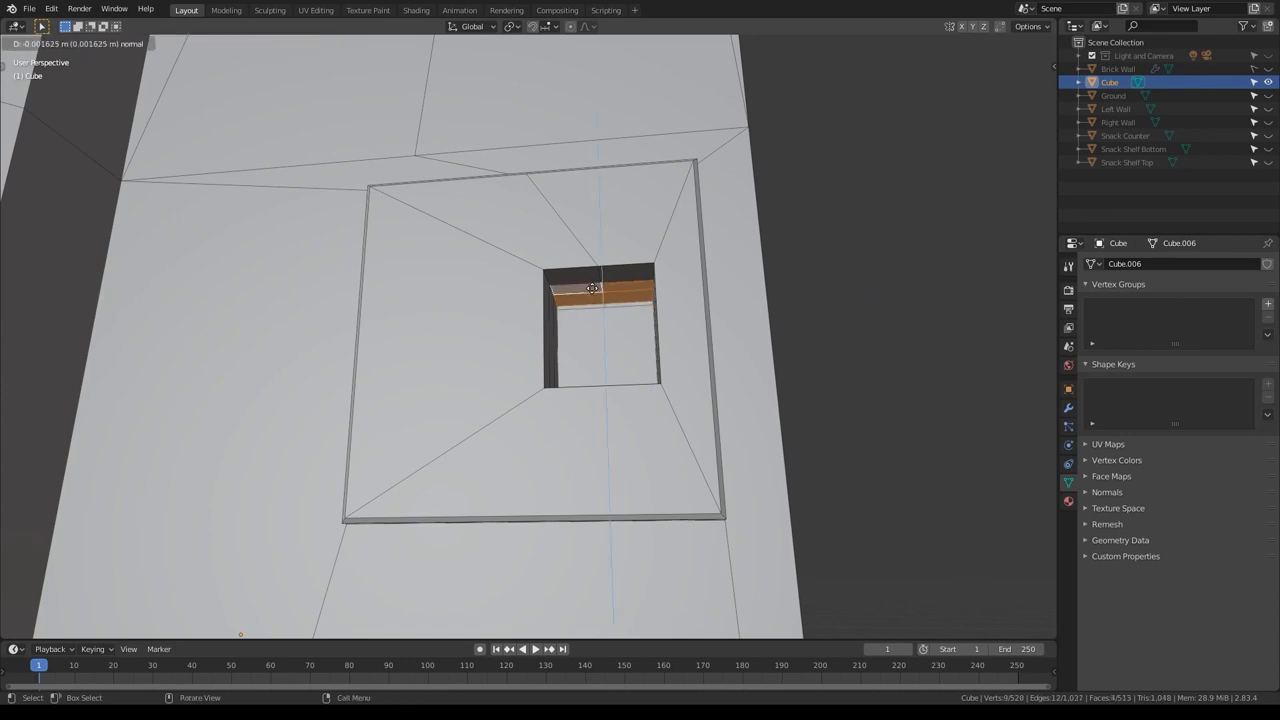
pyautogui.click(601, 250)
pyautogui.moveTo(649, 325); pyautogui.dragTo(540, 400, button='middle')
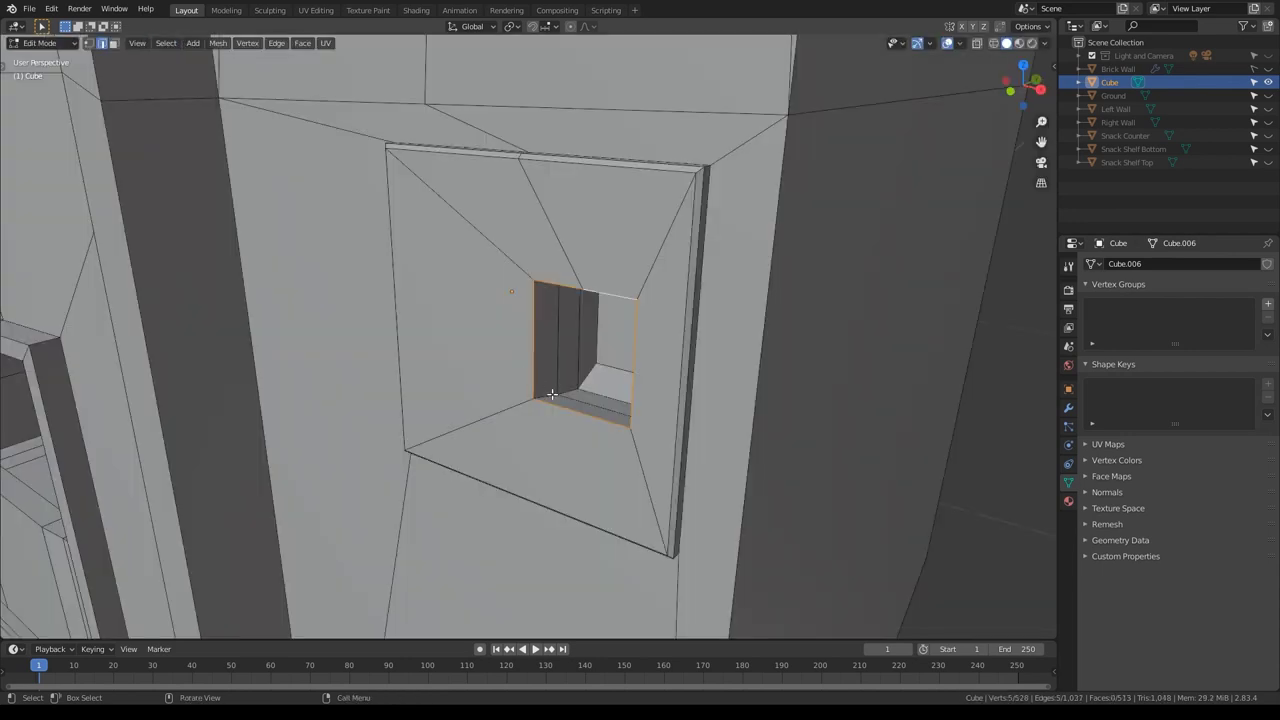
# Step: Scale the ring of faces and extrude it outward into a thin rim
pyautogui.press('s')
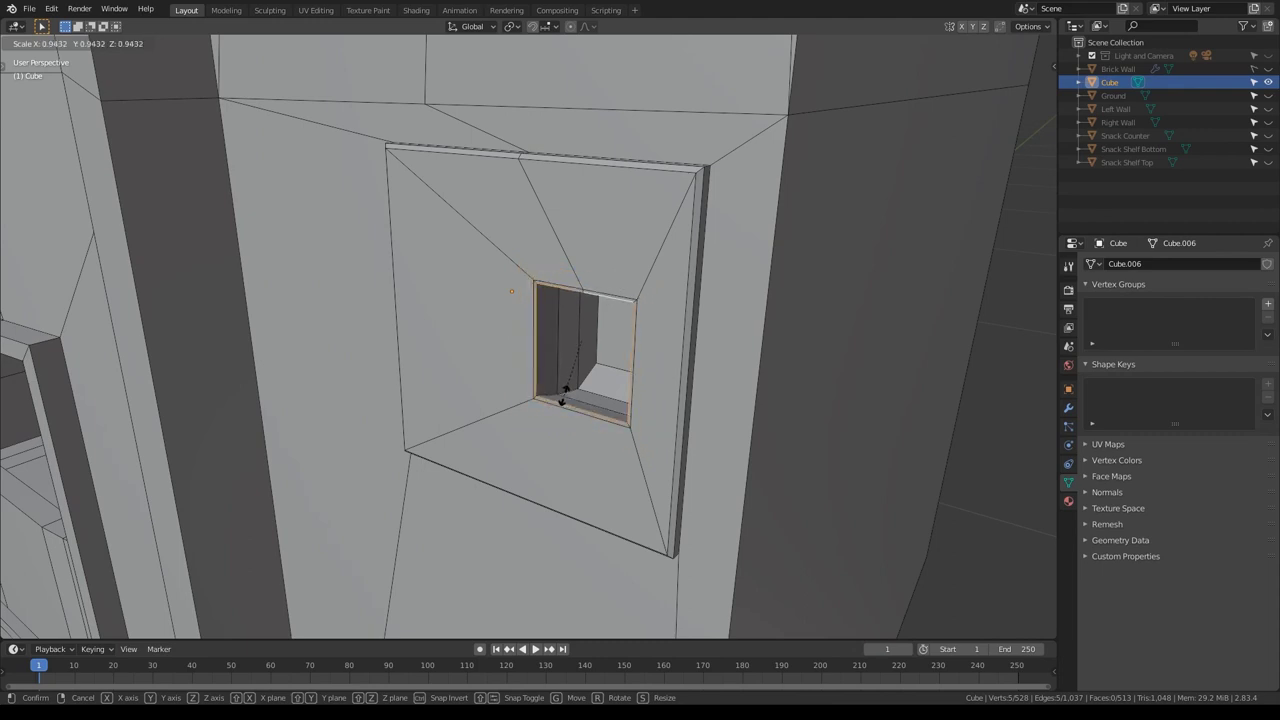
pyautogui.click(563, 393)
pyautogui.moveTo(563, 393); pyautogui.dragTo(724, 477, button='middle')
pyautogui.press('e')
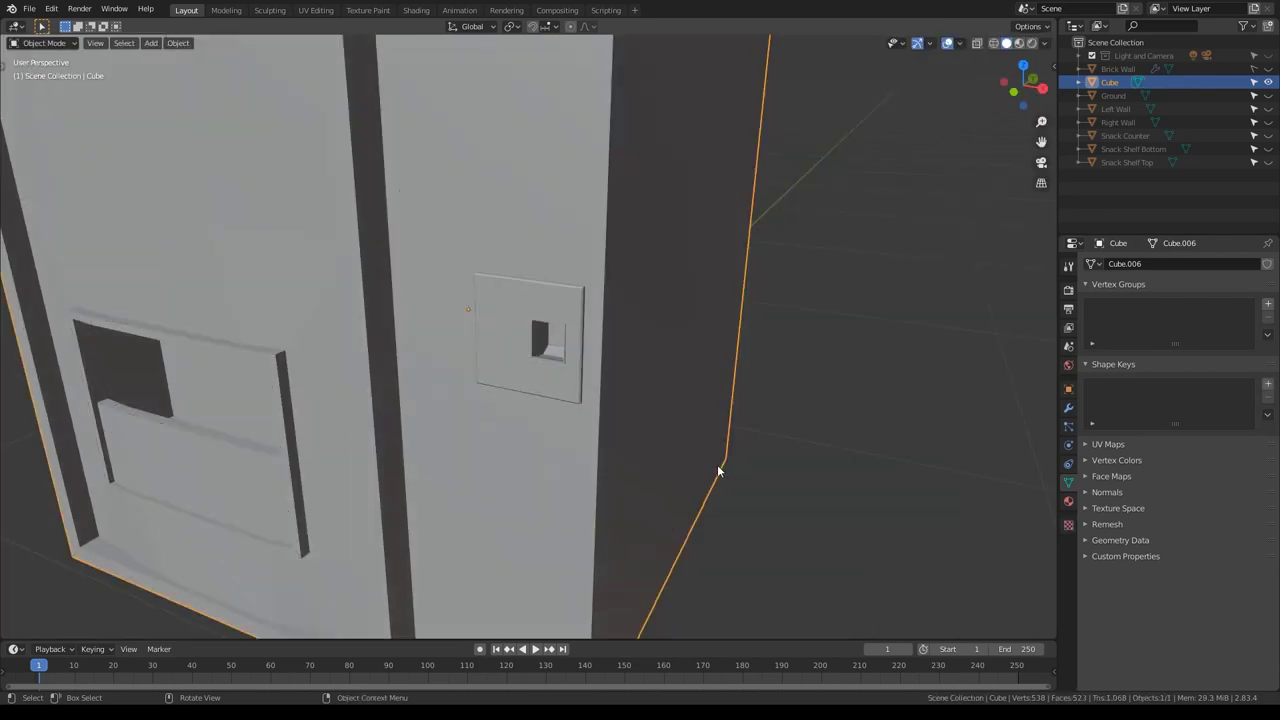
pyautogui.moveTo(718, 470)
pyautogui.mouseDown(button='middle')
pyautogui.moveTo(683, 471)
pyautogui.moveTo(703, 466)
pyautogui.mouseUp(button='middle')
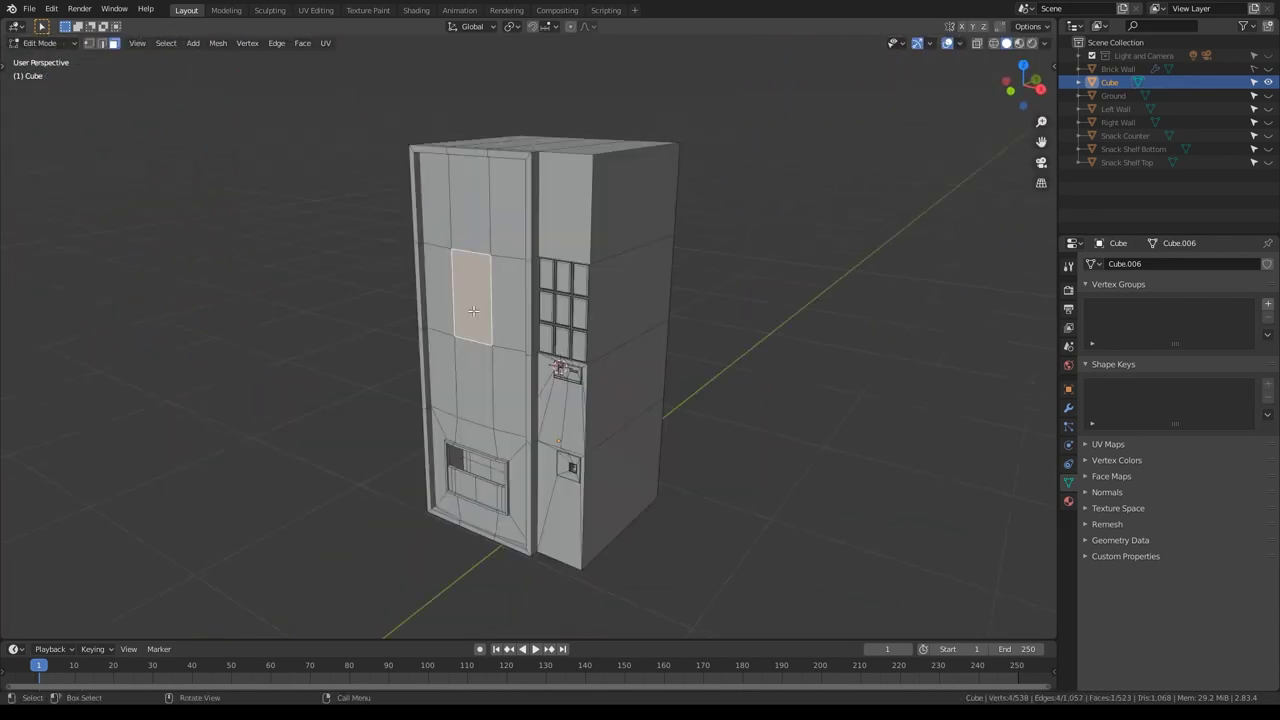
# Step: Reposition a selected face on the machine's front
pyautogui.keyDown('shift'); pyautogui.click(472, 359); pyautogui.keyUp('shift')
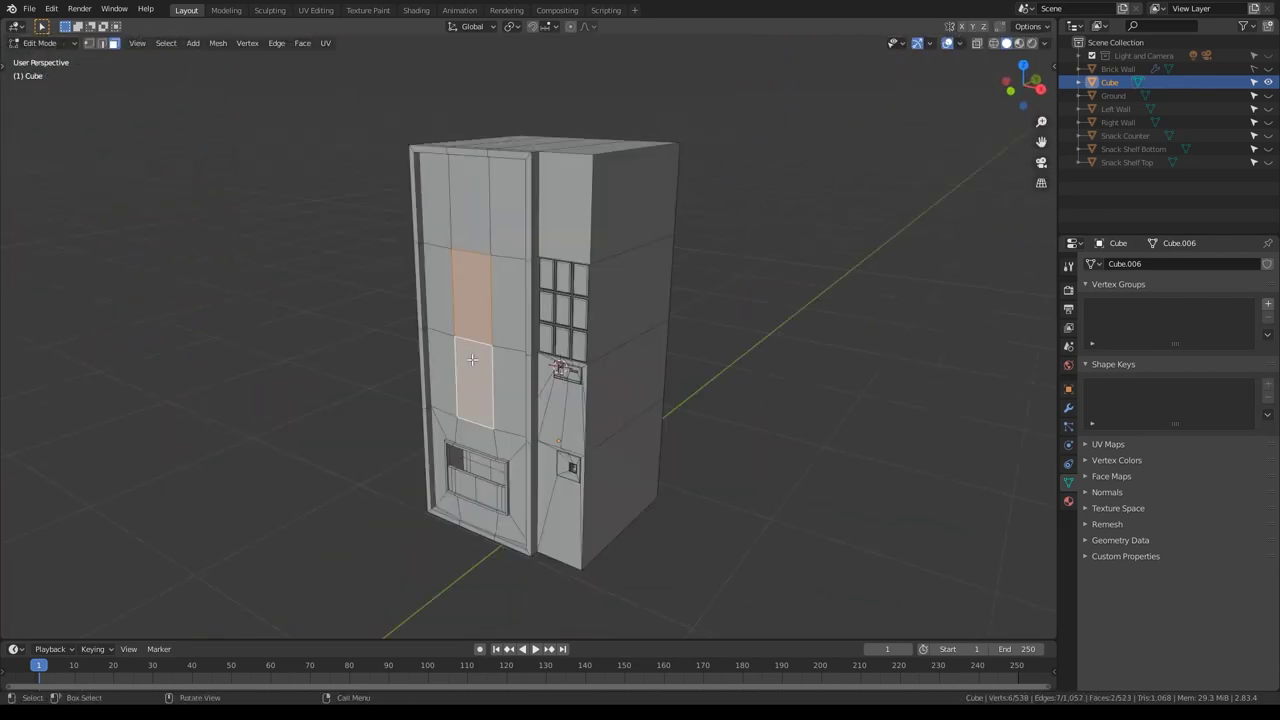
pyautogui.press('g')
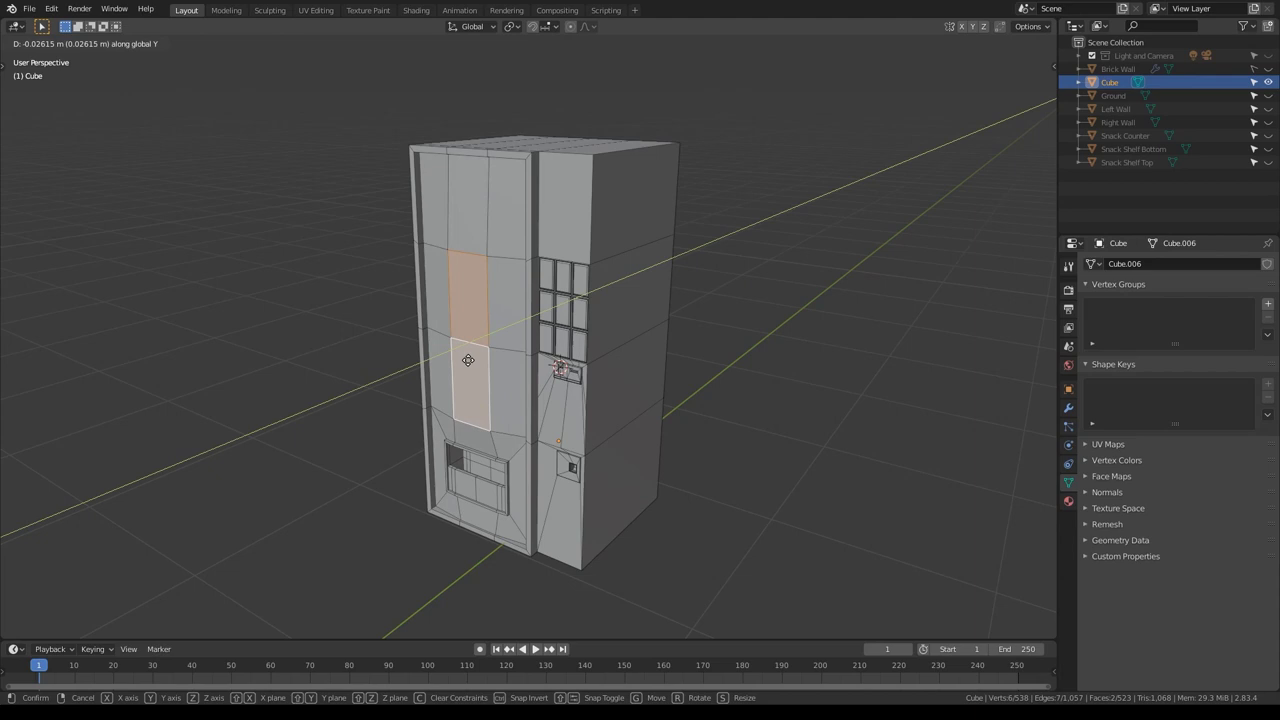
pyautogui.click(468, 360)
# Step: Inset the four faces on one side of the machine and recess them inward
pyautogui.moveTo(468, 360); pyautogui.dragTo(638, 252, button='middle')
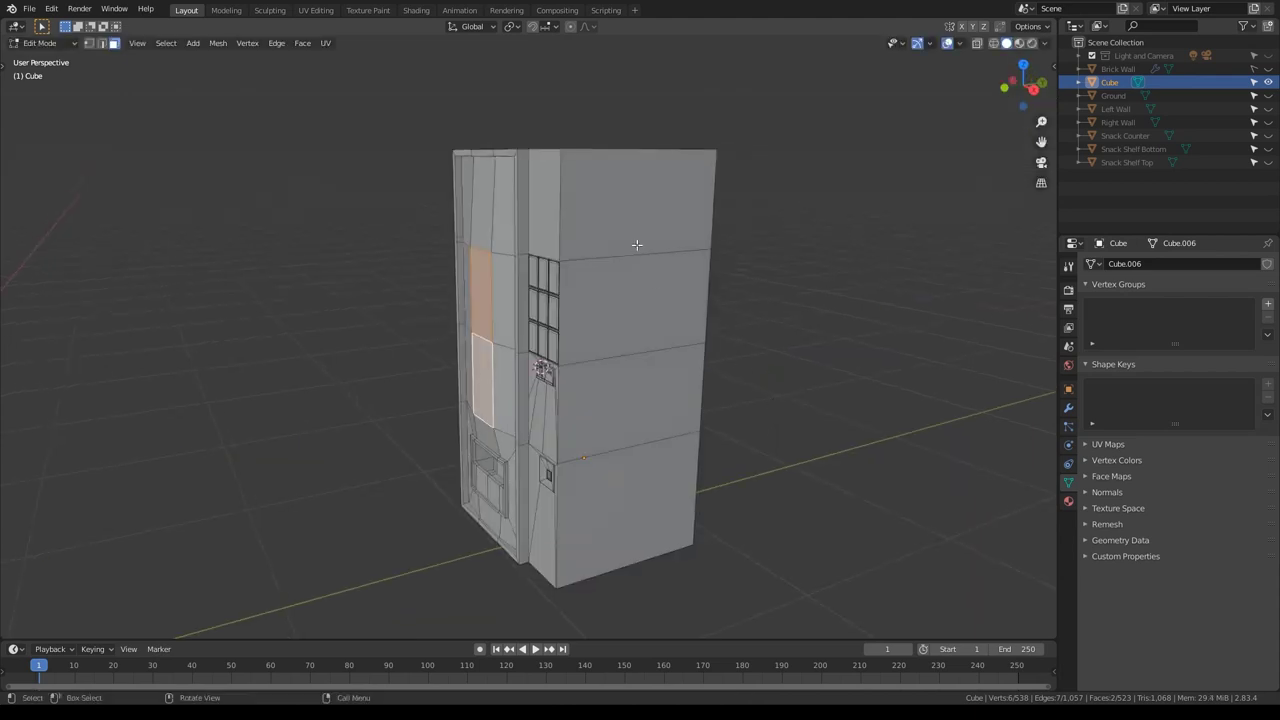
pyautogui.click(637, 240)
pyautogui.keyDown('shift'); pyautogui.click(628, 286); pyautogui.keyUp('shift')
pyautogui.keyDown('shift'); pyautogui.click(617, 371); pyautogui.keyUp('shift')
pyautogui.keyDown('shift'); pyautogui.click(625, 483); pyautogui.keyUp('shift')
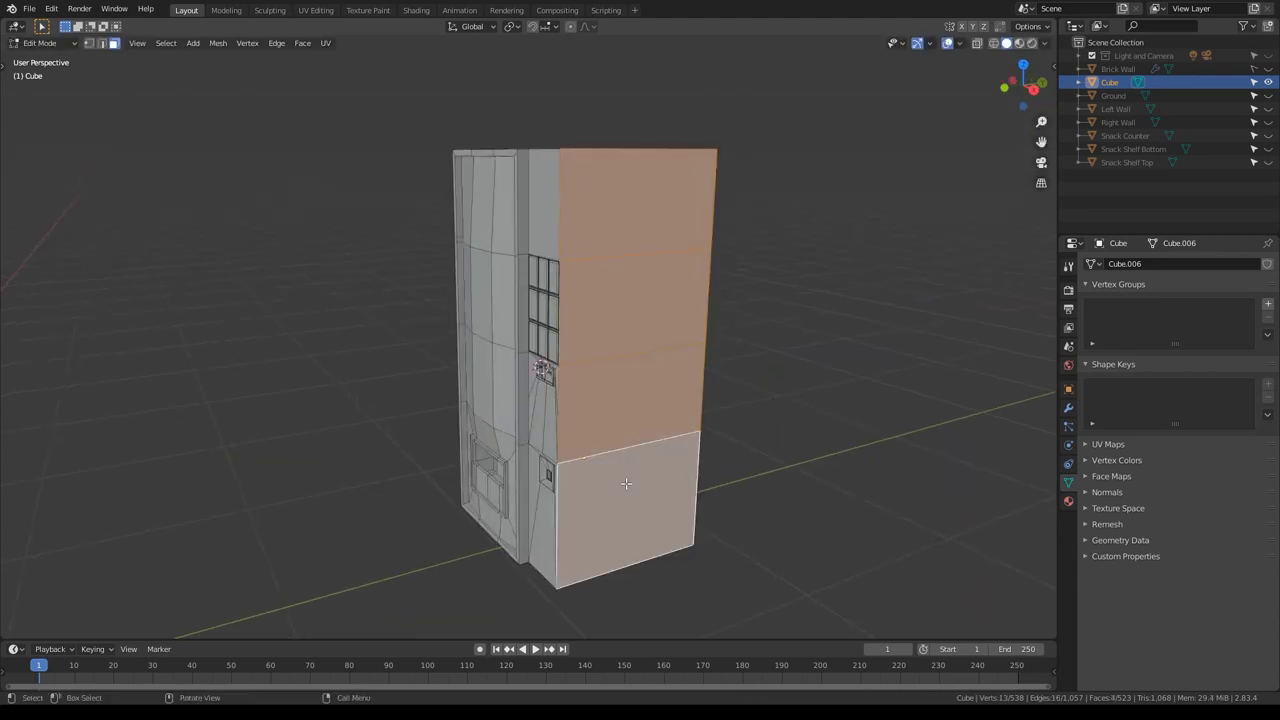
pyautogui.press('i')
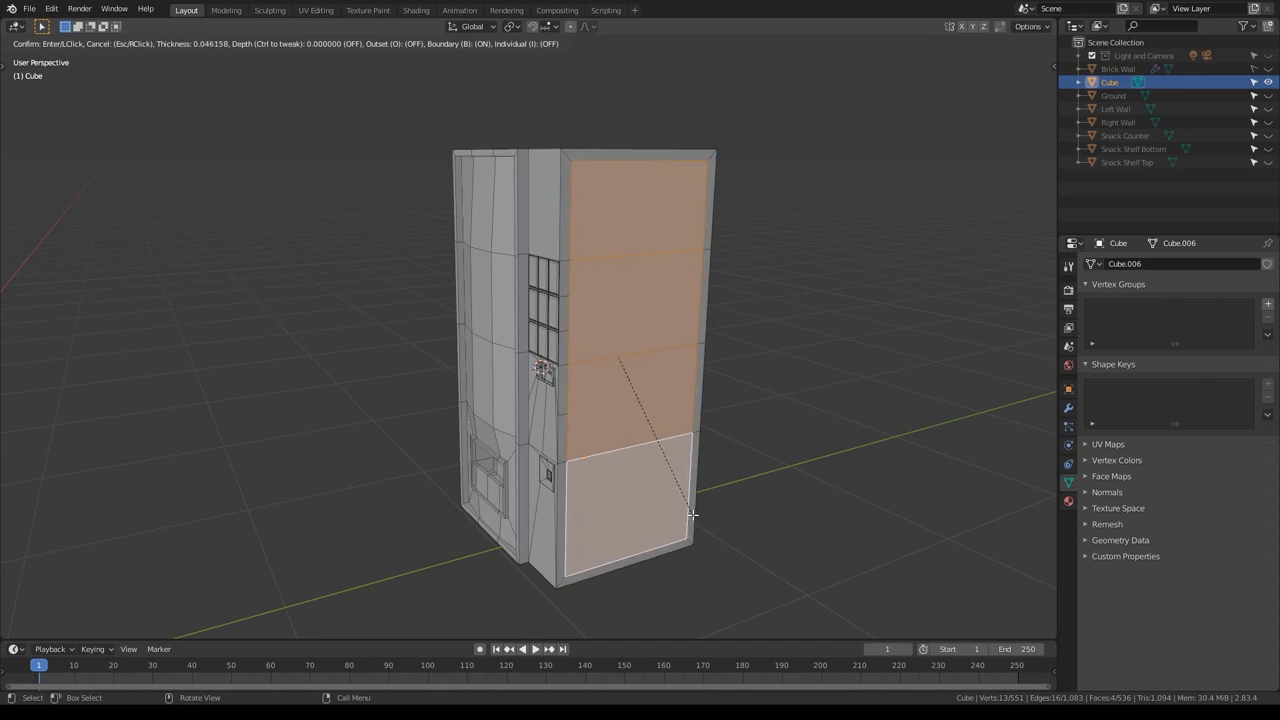
pyautogui.click(692, 514)
pyautogui.press('e')
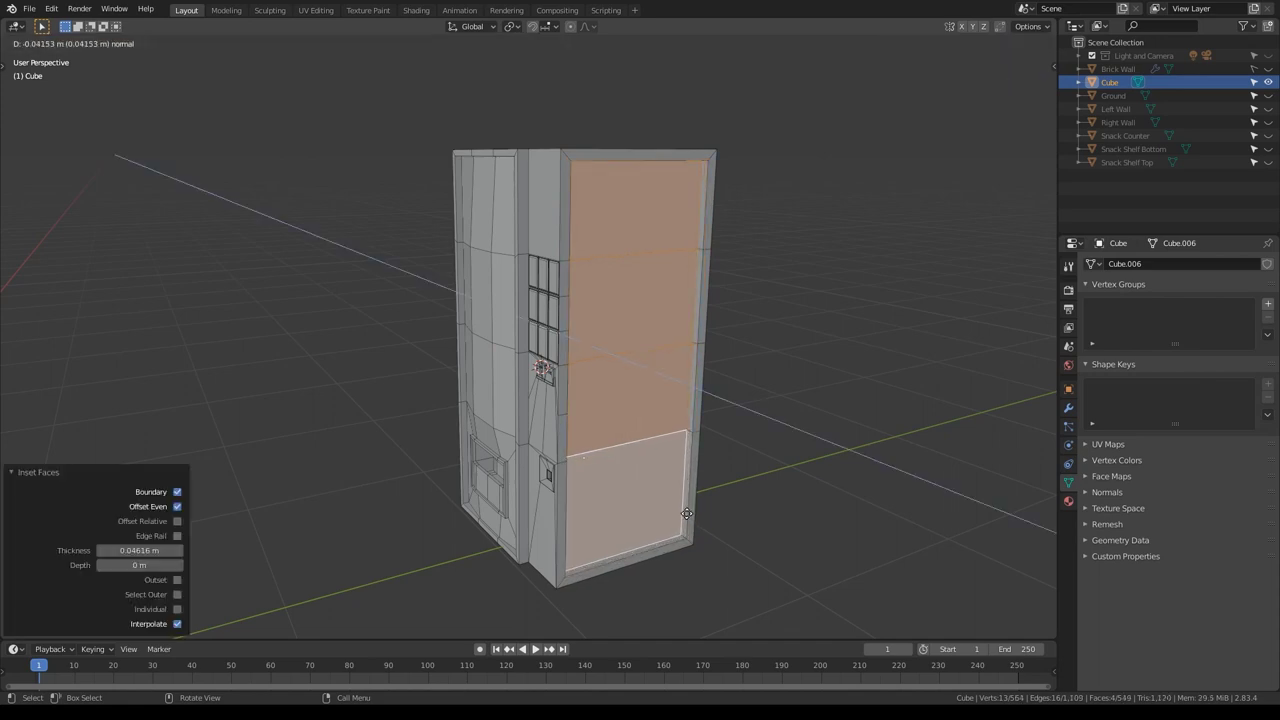
pyautogui.click(687, 514)
# Step: Inset and recess the four faces on the opposite side, then deselect all
pyautogui.moveTo(687, 514); pyautogui.dragTo(480, 450, button='middle')
pyautogui.click(385, 530)
pyautogui.keyDown('shift'); pyautogui.click(382, 405); pyautogui.keyUp('shift')
pyautogui.keyDown('shift'); pyautogui.click(378, 300); pyautogui.keyUp('shift')
pyautogui.keyDown('shift'); pyautogui.click(392, 218); pyautogui.keyUp('shift')
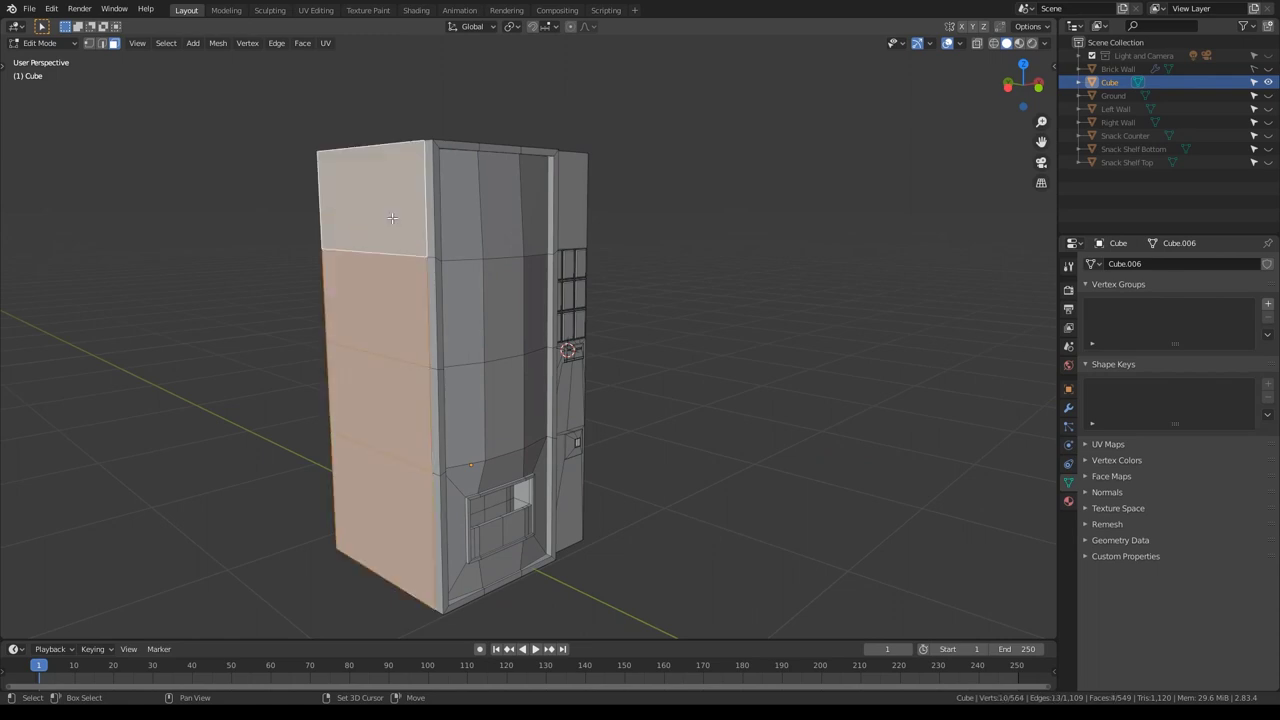
pyautogui.press('i')
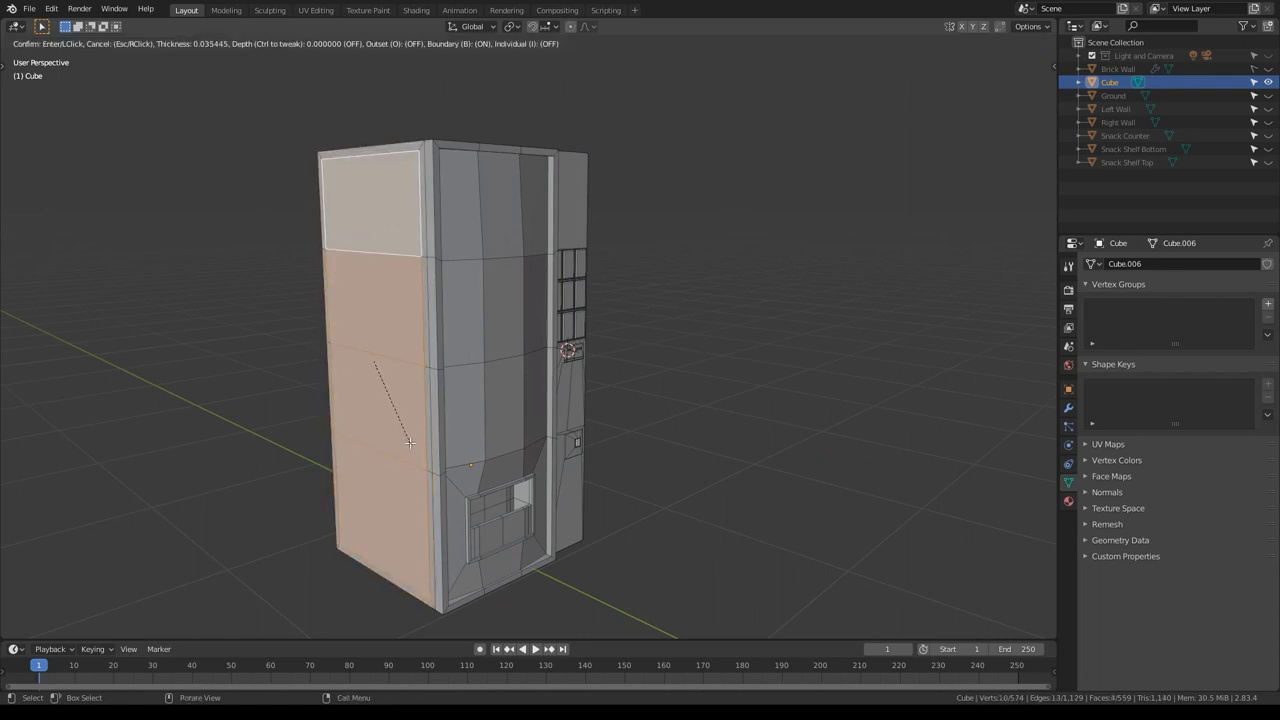
pyautogui.click(410, 442)
pyautogui.press('e')
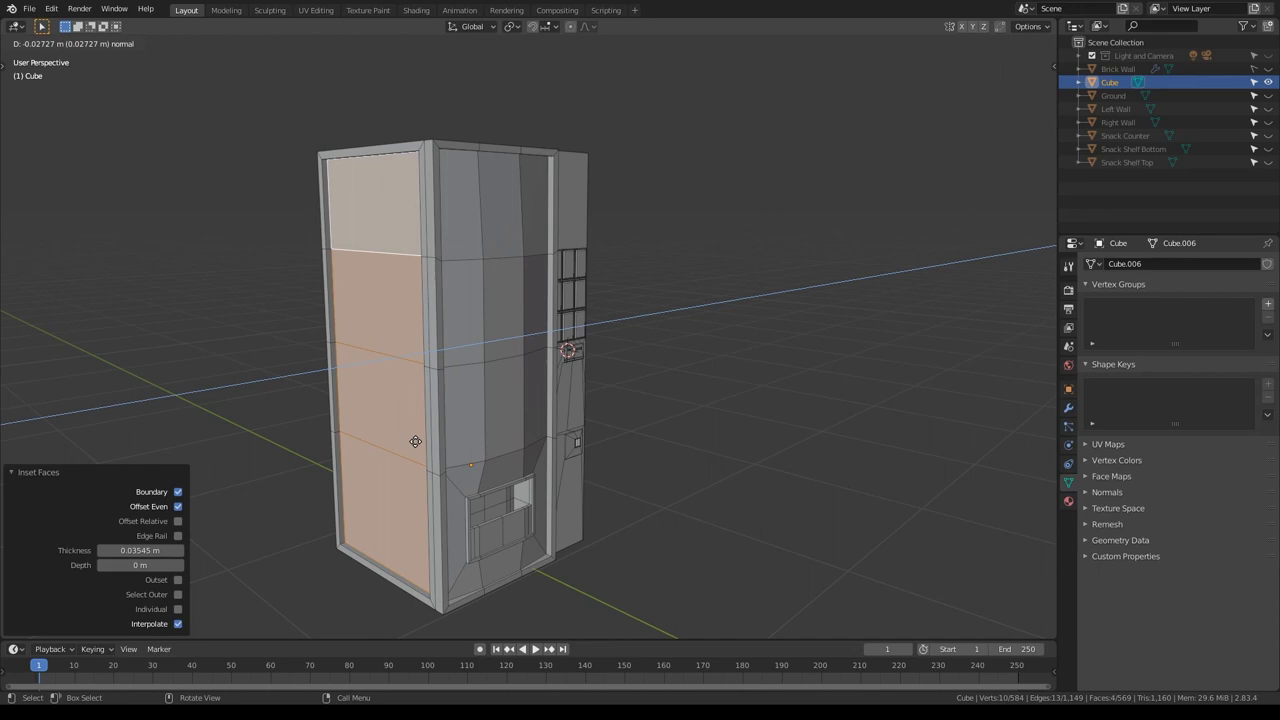
pyautogui.click(415, 442)
pyautogui.hotkey('alt', 'a')
pyautogui.moveTo(777, 431); pyautogui.dragTo(615, 455, button='middle')
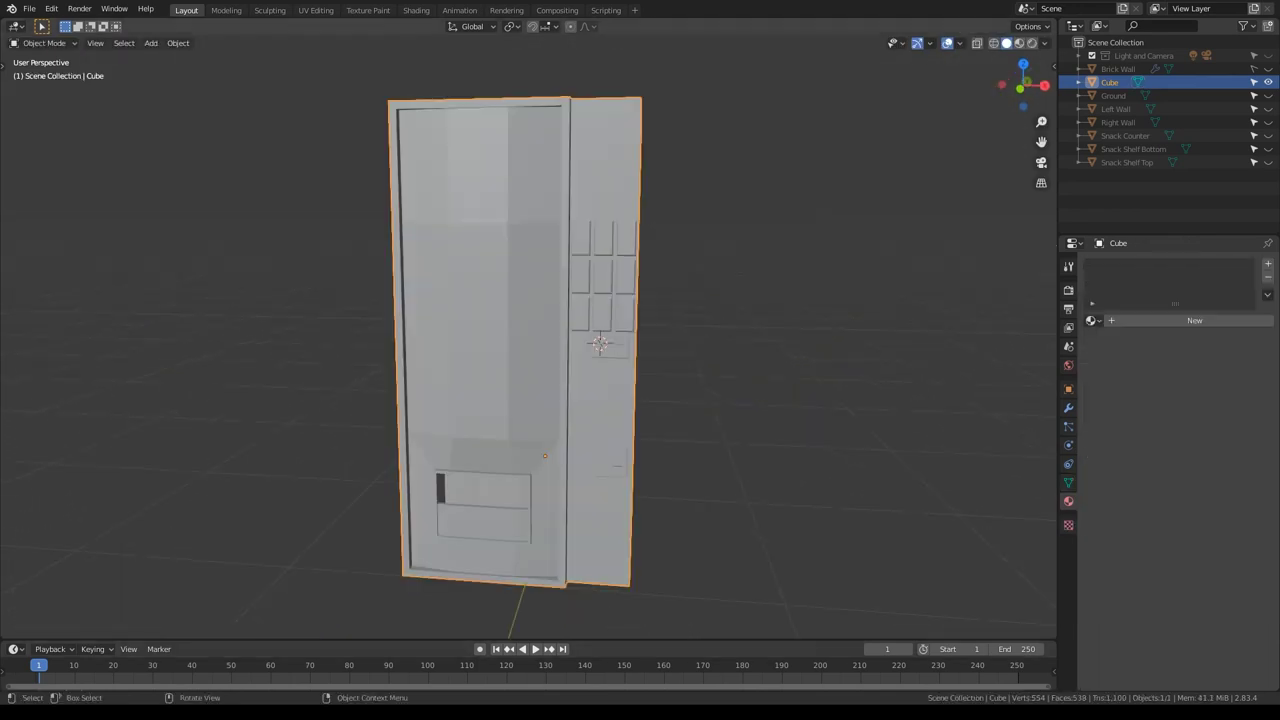
# Step: Vertically split the view, make the widened left area an Image Editor, and select the front faces
pyautogui.rightClick(255, 641)
pyautogui.rightClick(267, 641)
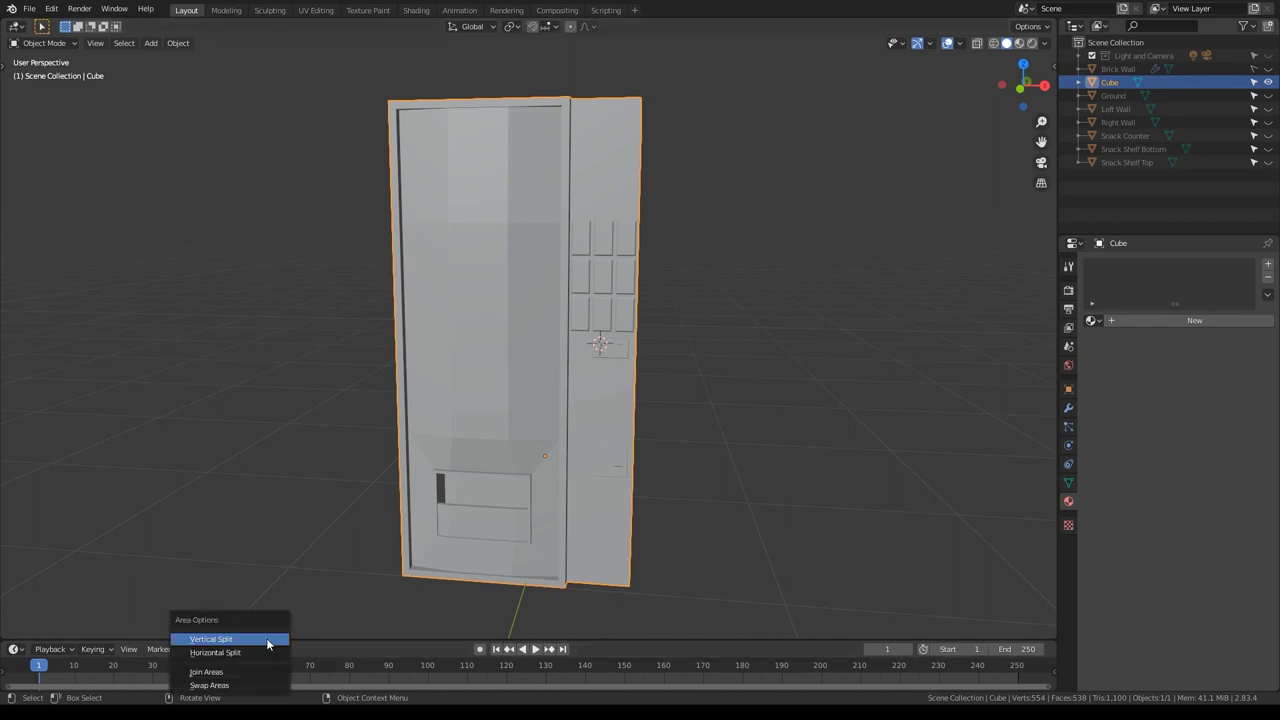
pyautogui.click(267, 641)
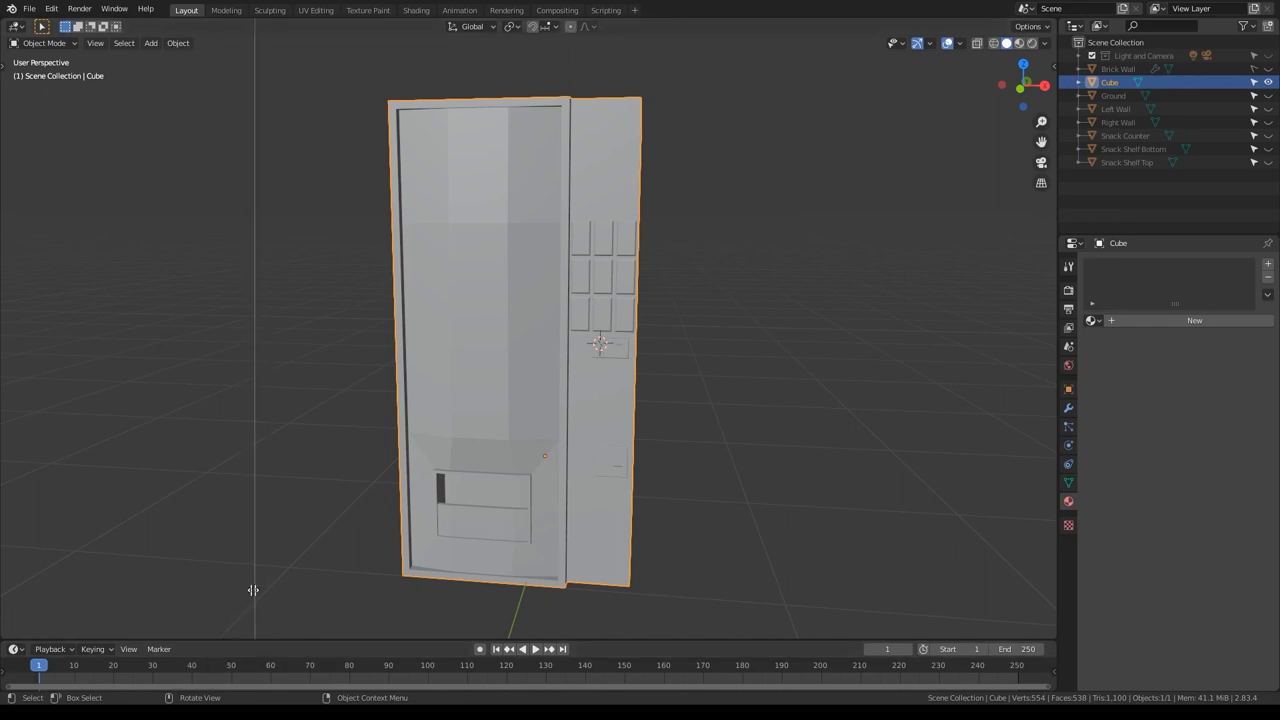
pyautogui.click(322, 512)
pyautogui.hotkey('shift', 'F10')
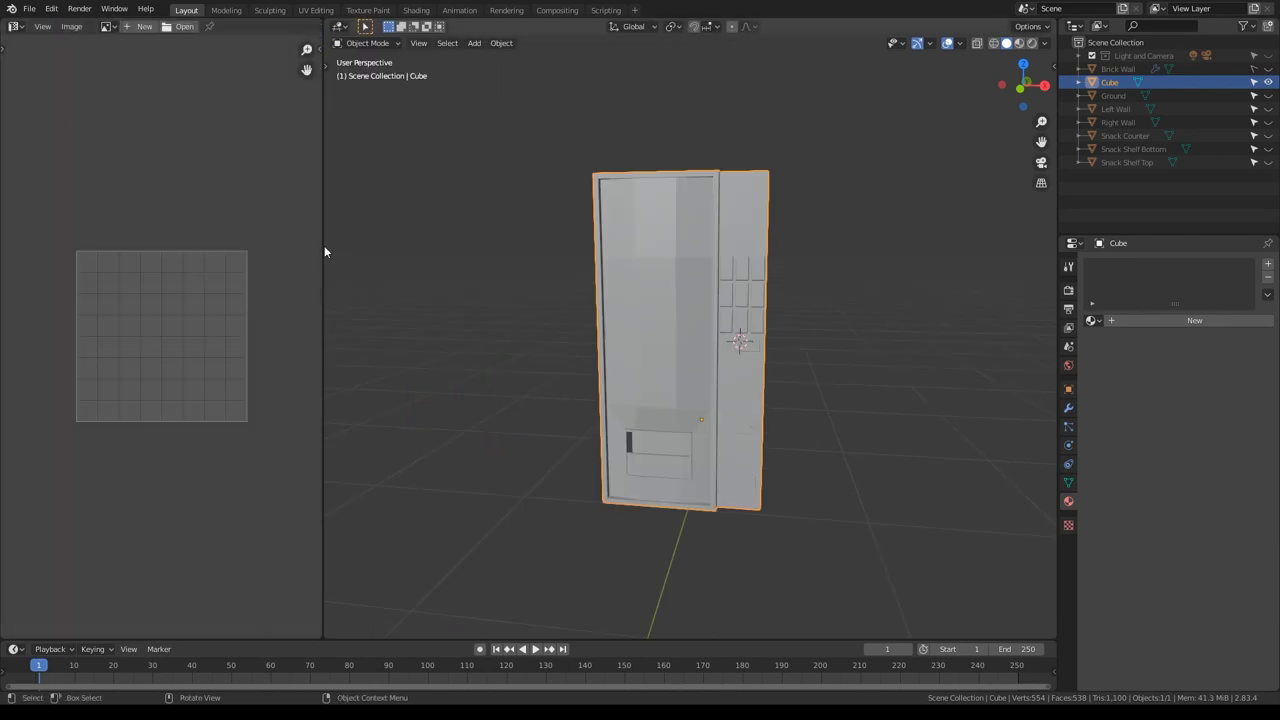
pyautogui.moveTo(322, 252); pyautogui.dragTo(522, 253)
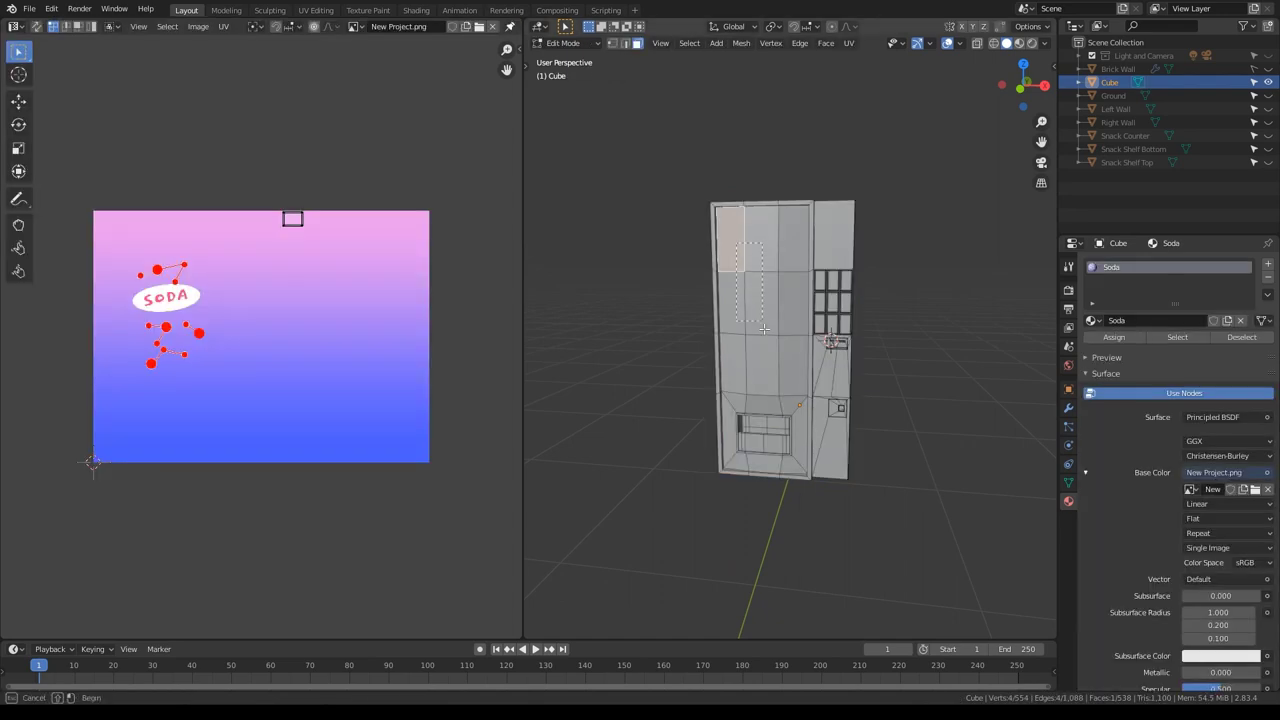
pyautogui.moveTo(736, 243); pyautogui.dragTo(792, 401)
# Step: Add the floor and left bevel faces, Project from View, and move the UV island onto the artwork
pyautogui.scroll(4, 792, 401)
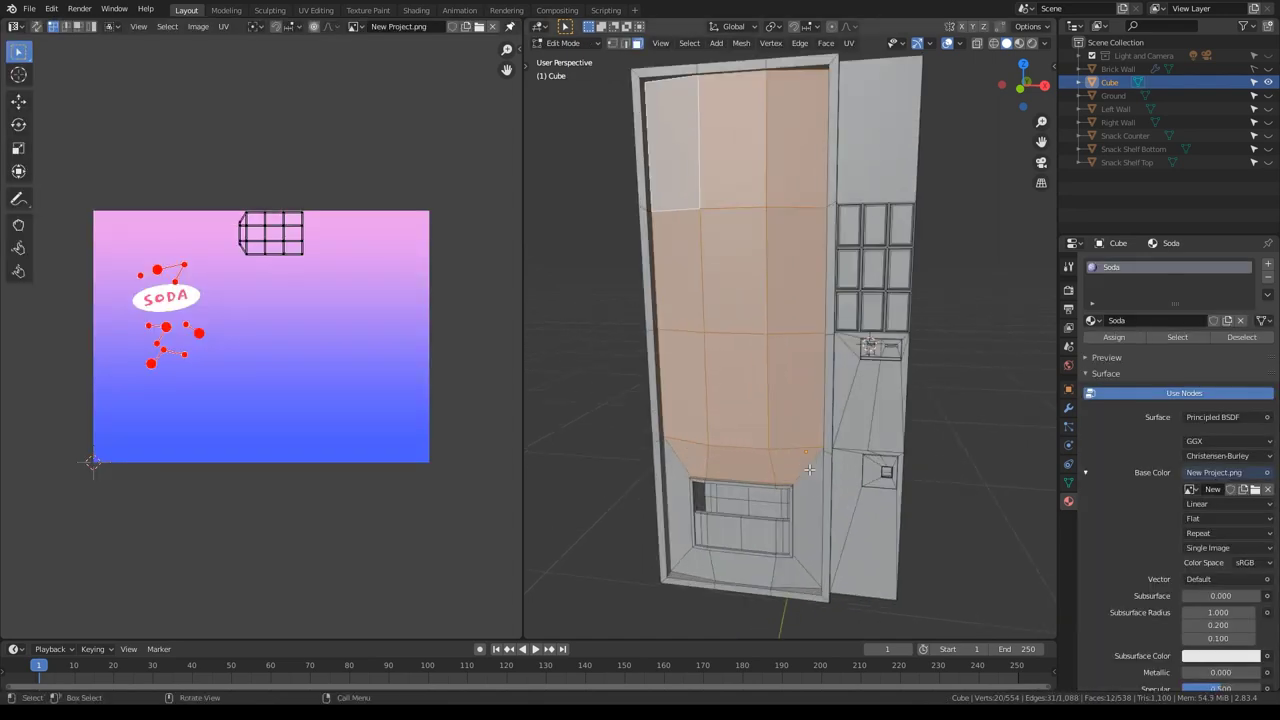
pyautogui.keyDown('shift'); pyautogui.click(782, 574); pyautogui.keyUp('shift')
pyautogui.keyDown('shift'); pyautogui.click(740, 572); pyautogui.keyUp('shift')
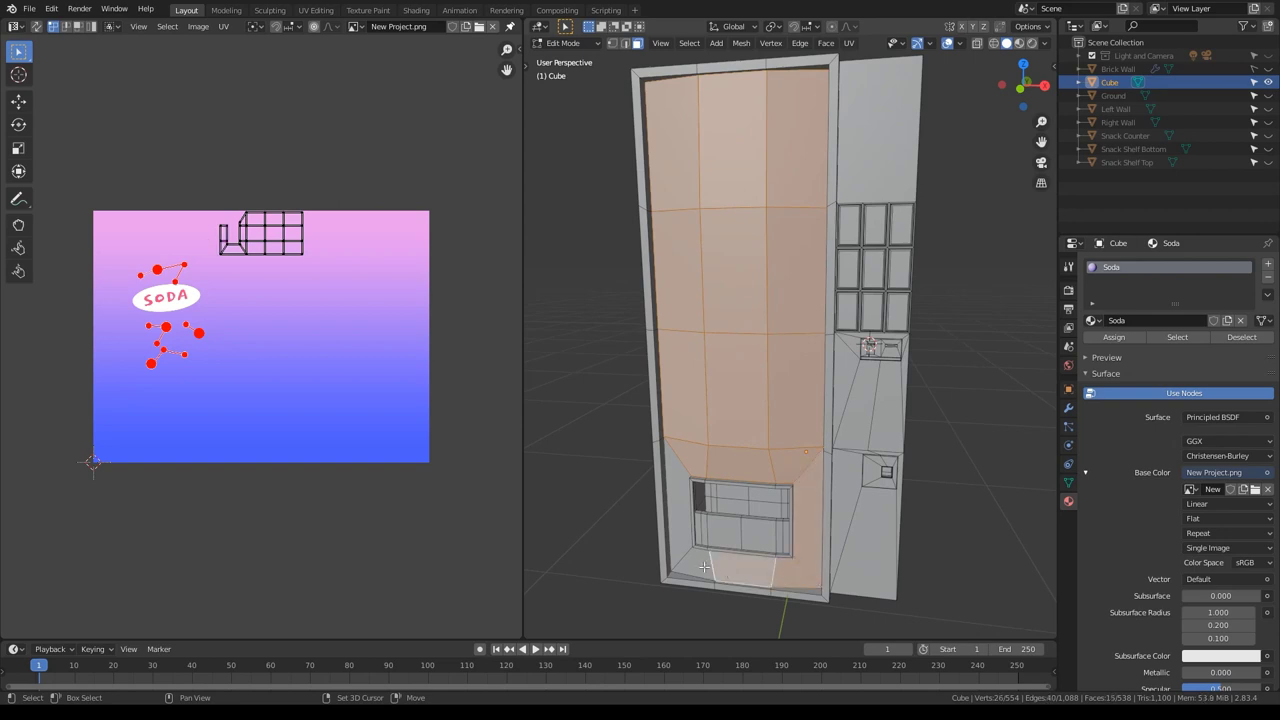
pyautogui.keyDown('shift'); pyautogui.click(695, 570); pyautogui.keyUp('shift')
pyautogui.keyDown('shift'); pyautogui.click(676, 524); pyautogui.keyUp('shift')
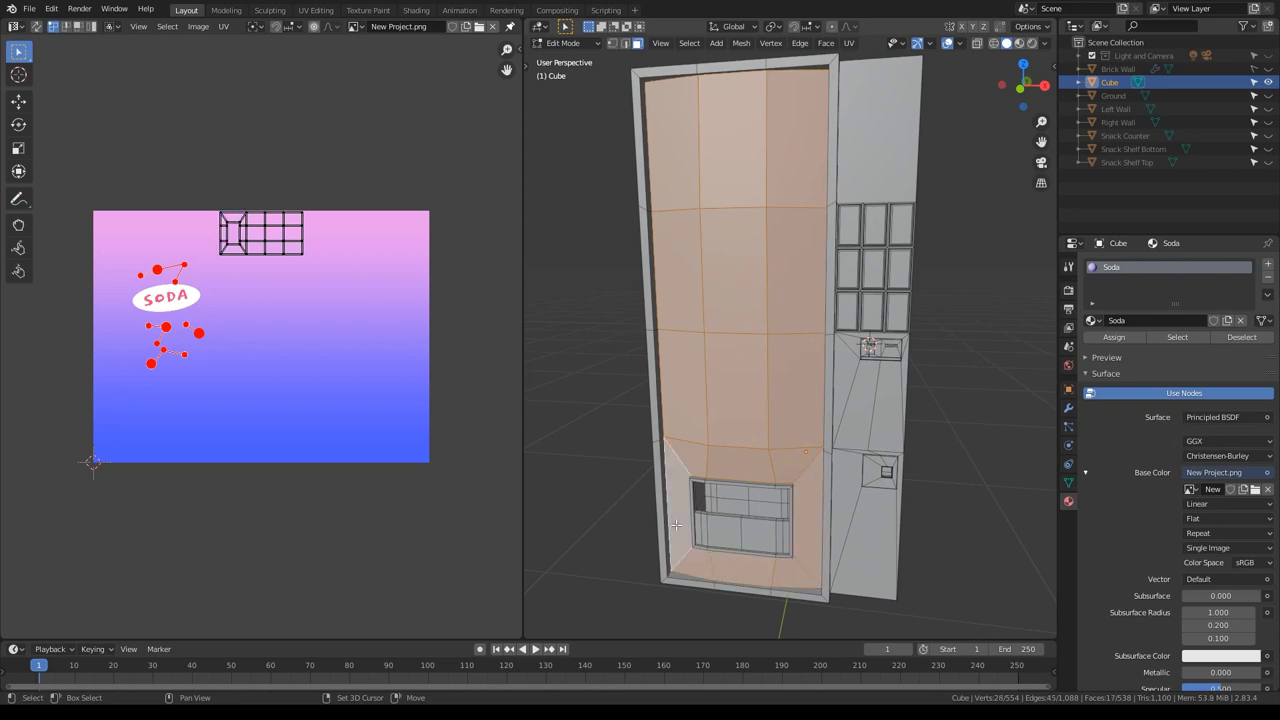
pyautogui.press('u')
pyautogui.click(972, 535)
pyautogui.scroll(2, 309, 518)
pyautogui.press('g')
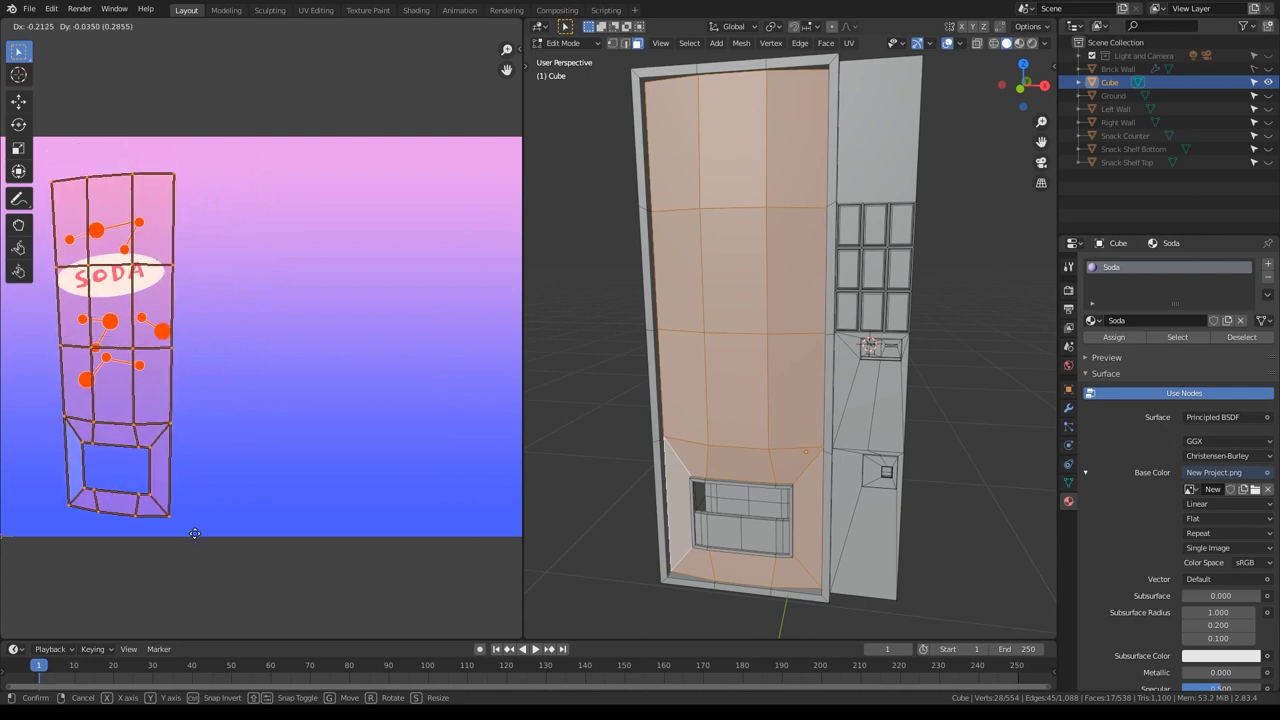
pyautogui.click(194, 531)
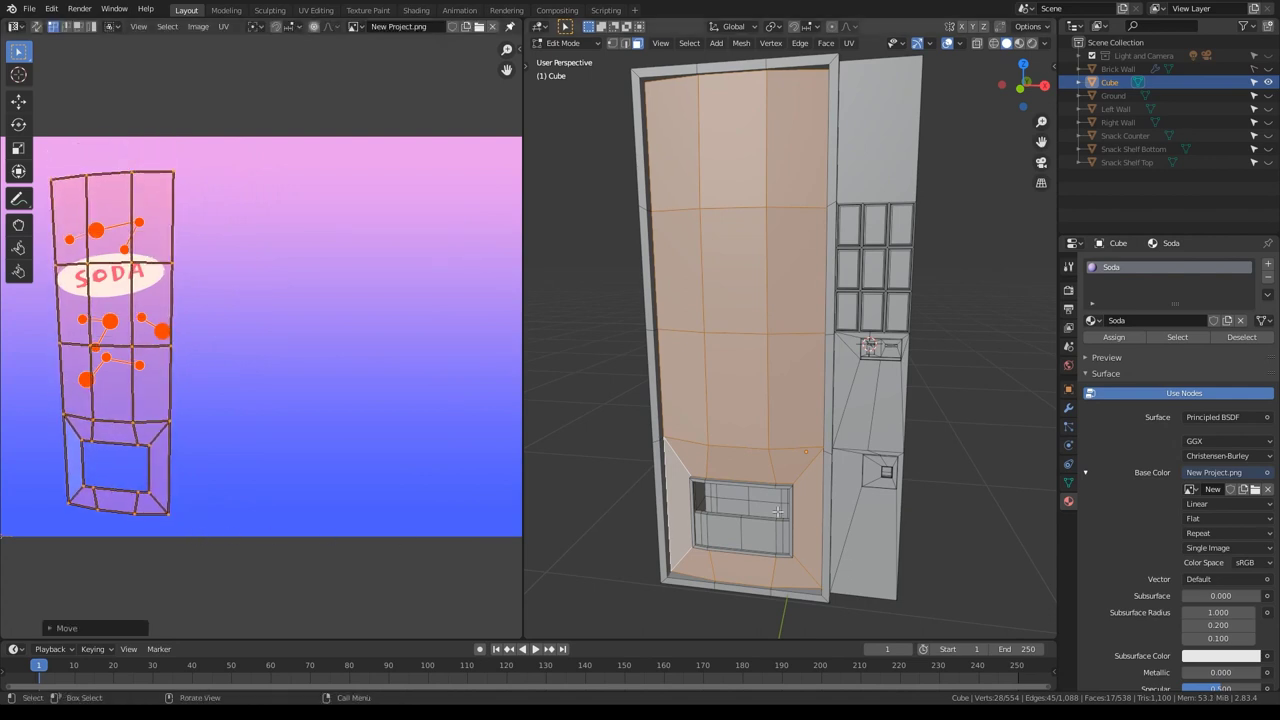
# Step: Assign the Soda material, enable Material Preview, and scale the UV island to fit the image
pyautogui.click(1107, 340)
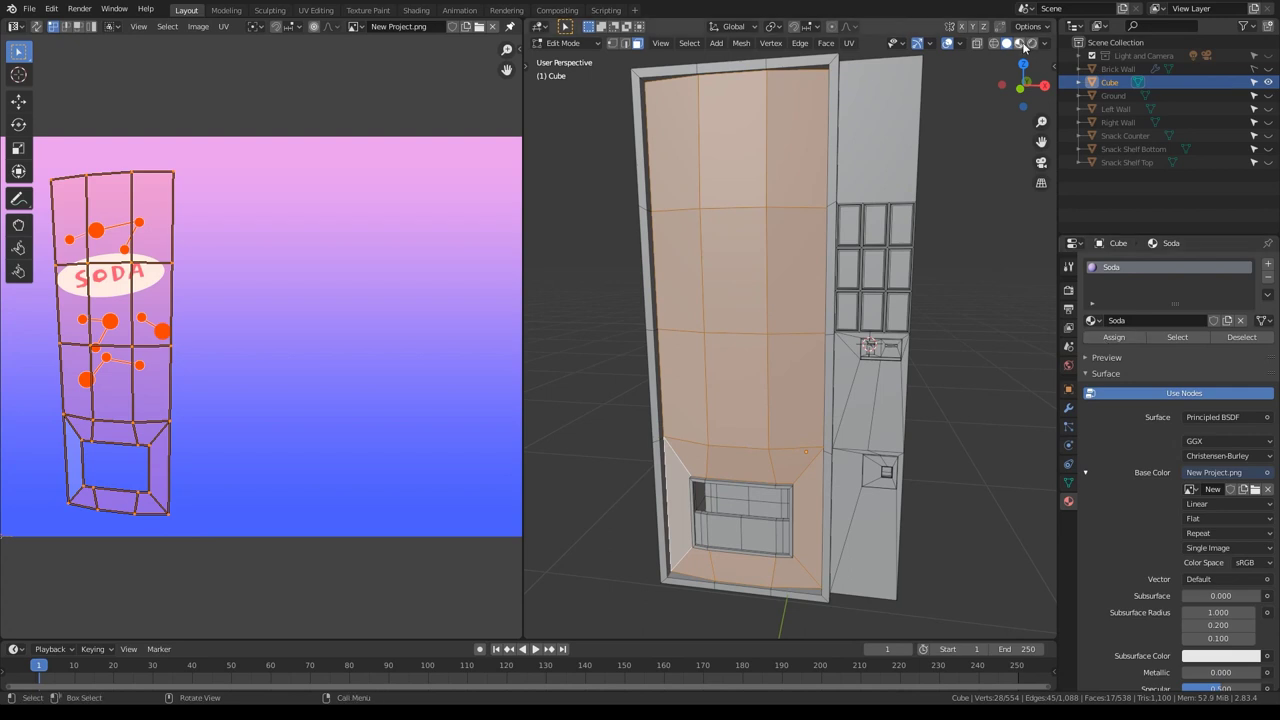
pyautogui.click(1020, 44)
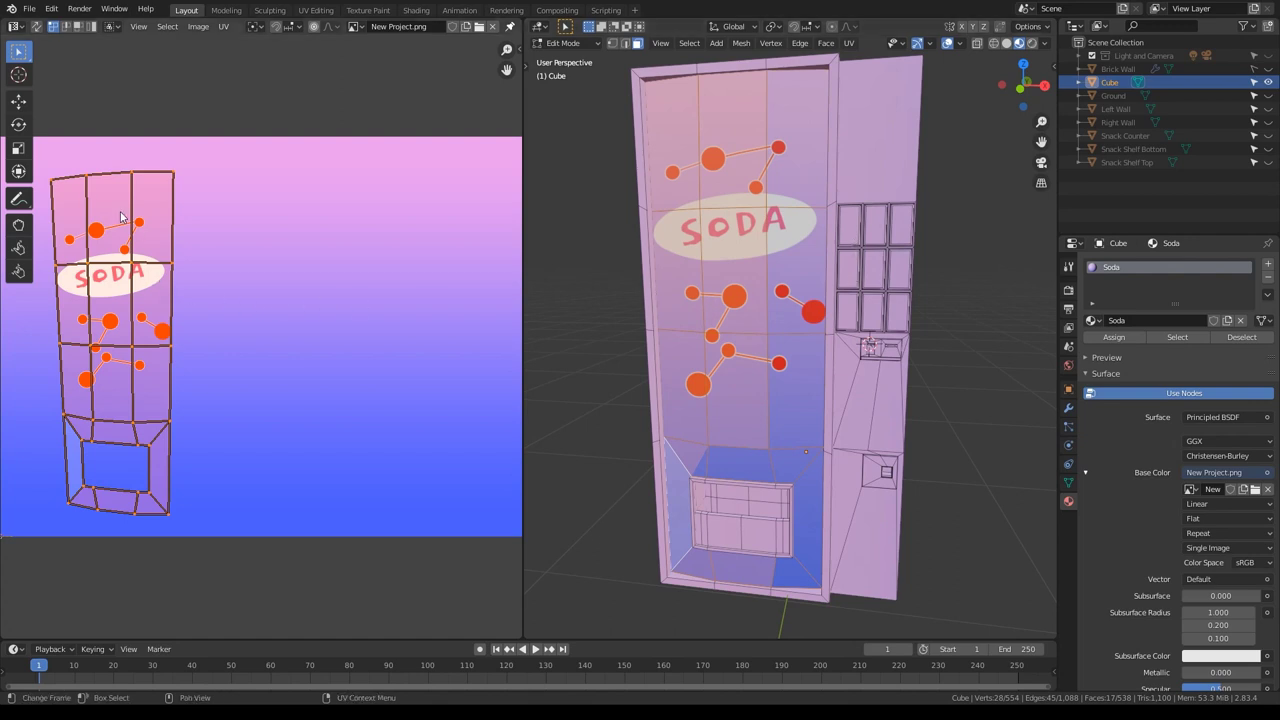
pyautogui.press('s')
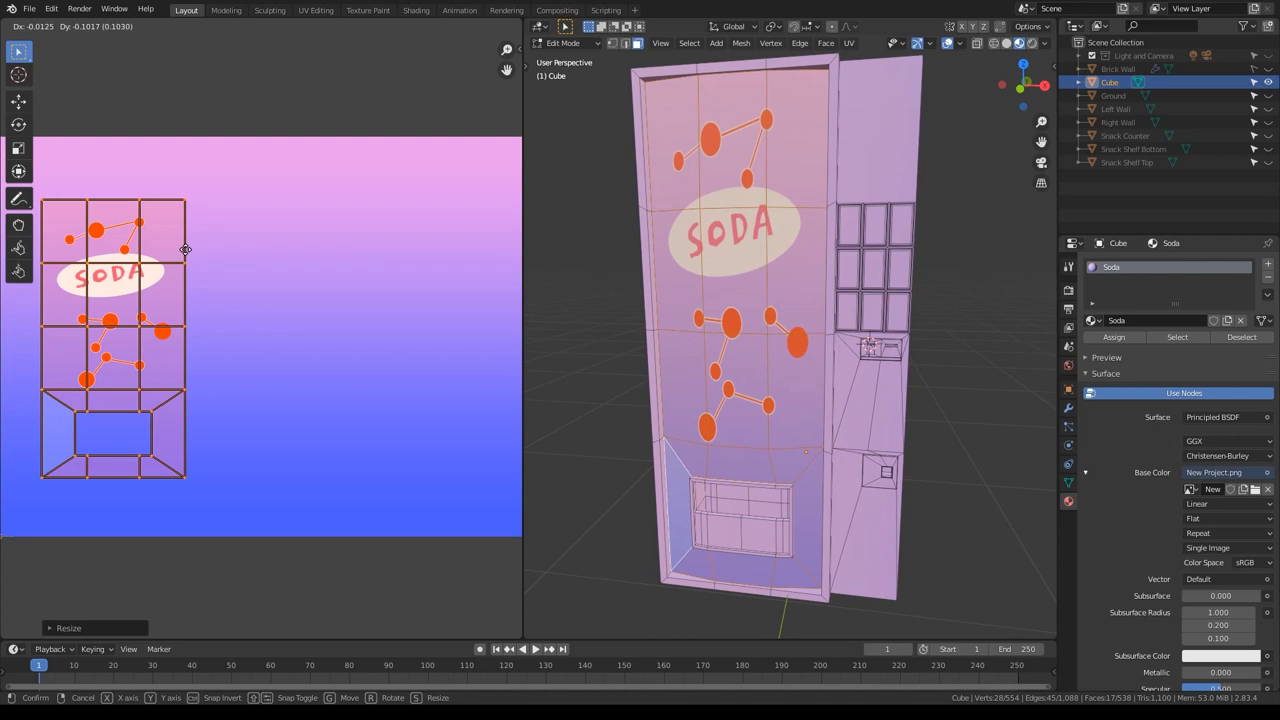
pyautogui.click(185, 249)
pyautogui.click(222, 254)
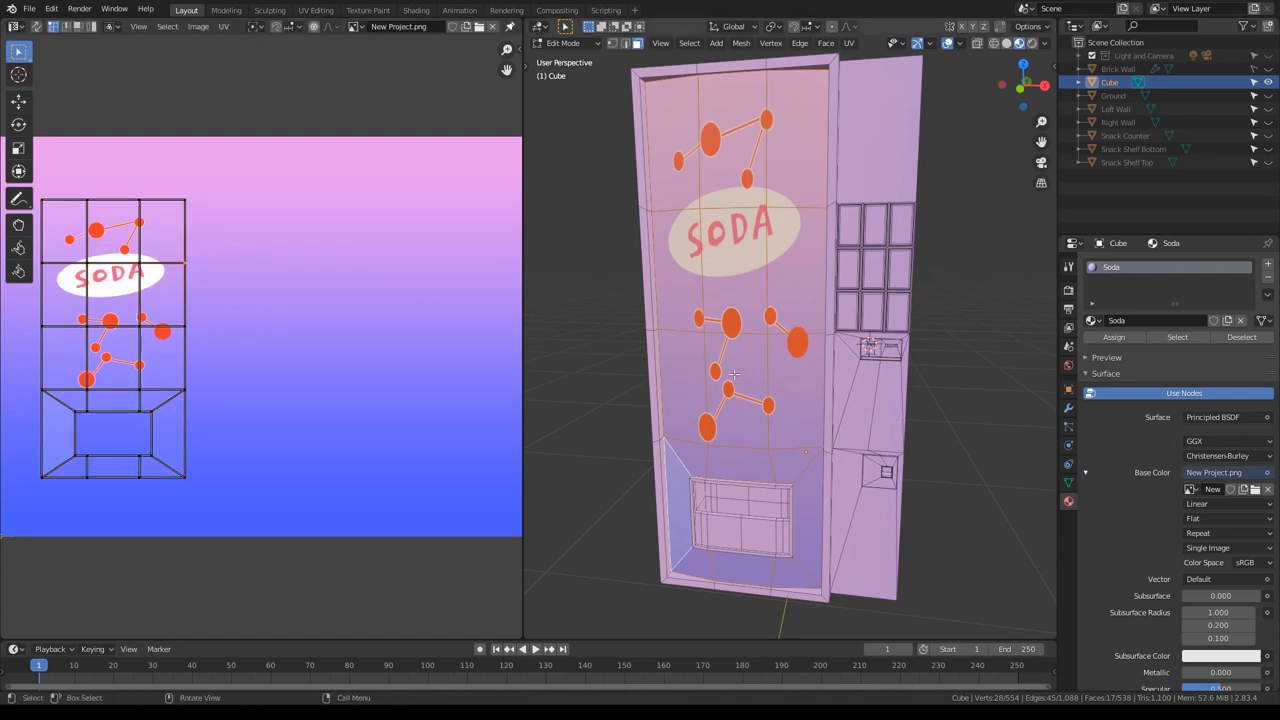
pyautogui.press('Tab')
pyautogui.moveTo(927, 437)
pyautogui.mouseDown(button='middle')
pyautogui.moveTo(950, 450)
pyautogui.moveTo(900, 461)
pyautogui.moveTo(965, 458)
pyautogui.moveTo(944, 455)
pyautogui.mouseUp(button='middle')
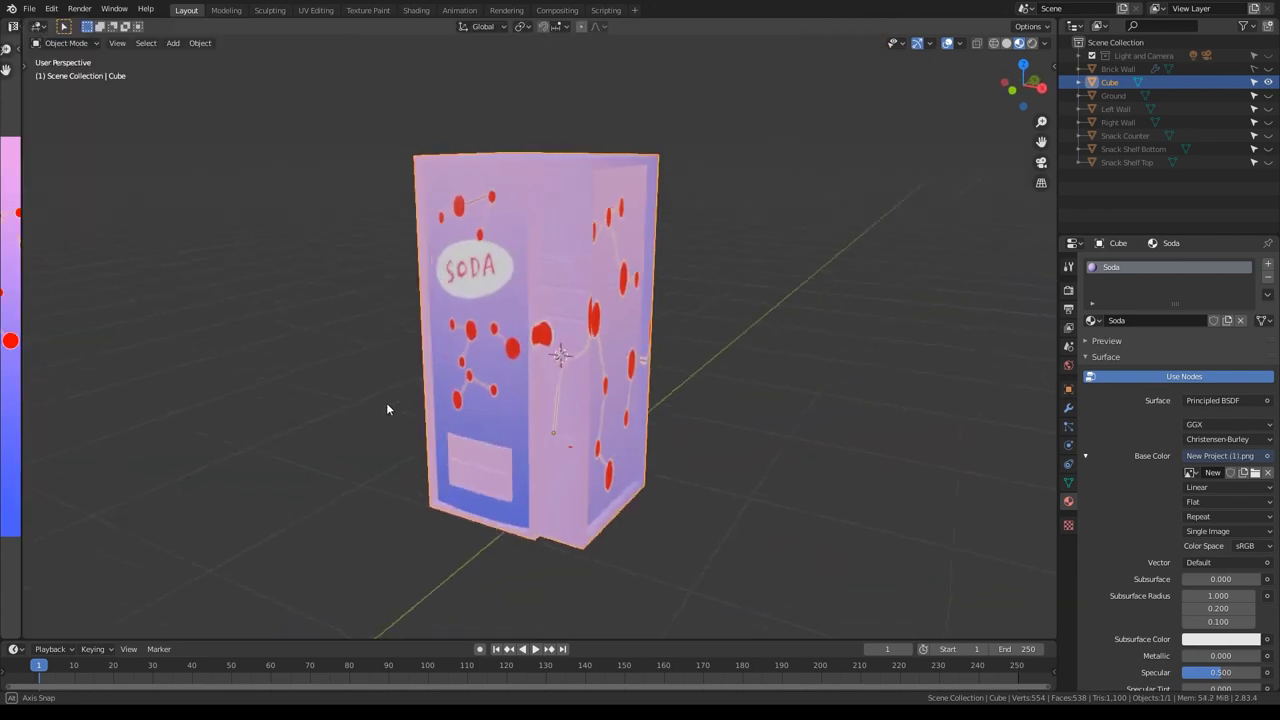
# Step: Add a new Black material slot and assign it to the frame and keypad faces
pyautogui.moveTo(387, 409); pyautogui.dragTo(405, 408, button='middle')
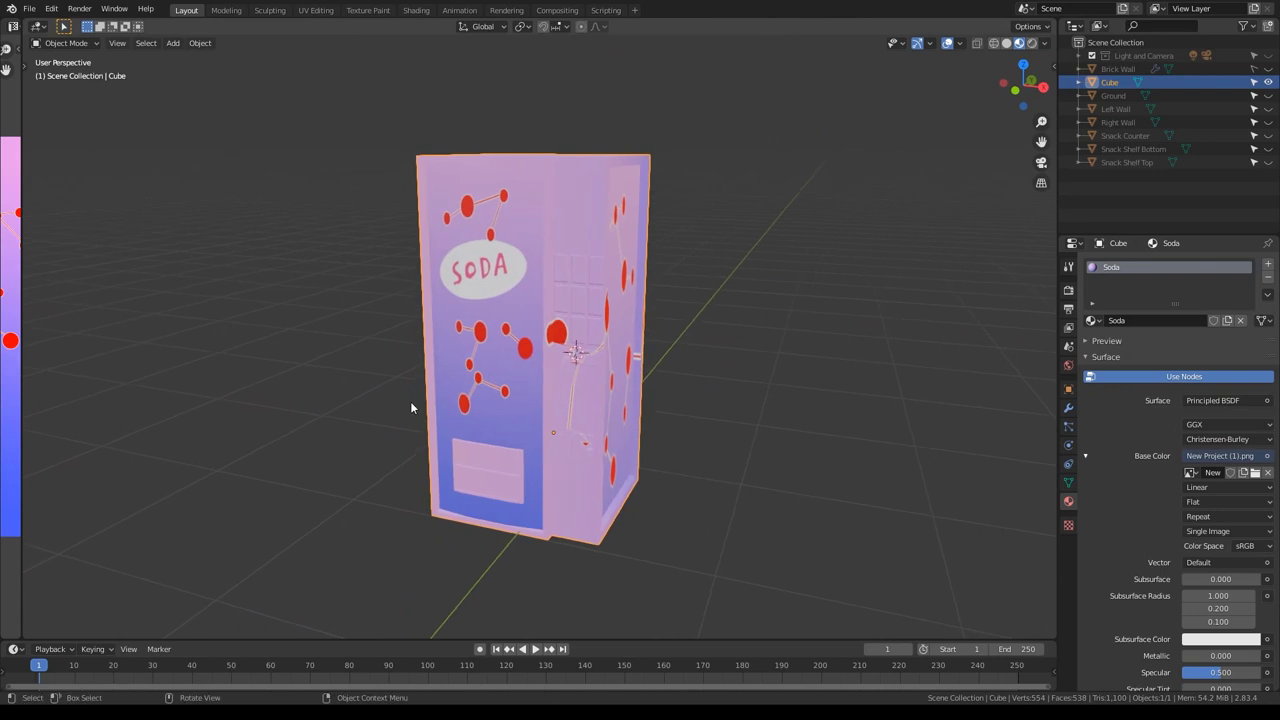
pyautogui.scroll(2, 587, 413)
pyautogui.moveTo(706, 432)
pyautogui.mouseDown(button='middle')
pyautogui.moveTo(680, 441)
pyautogui.moveTo(712, 432)
pyautogui.mouseUp(button='middle')
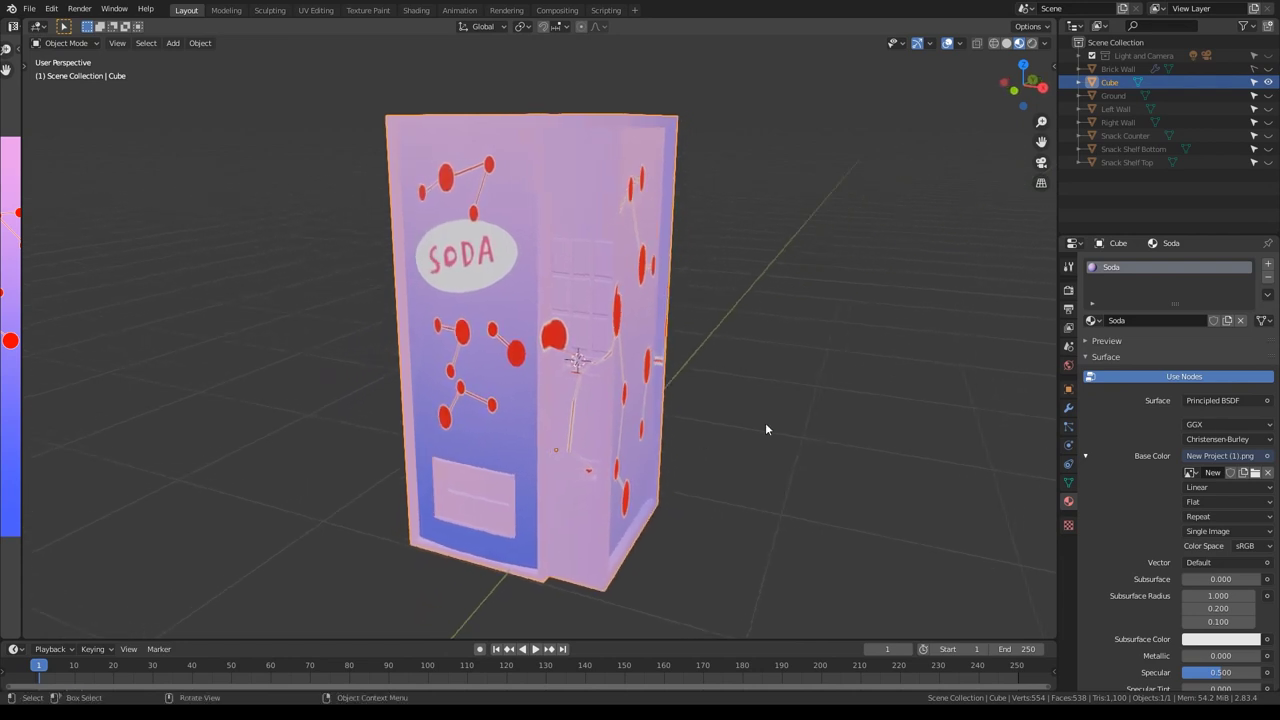
pyautogui.click(1265, 264)
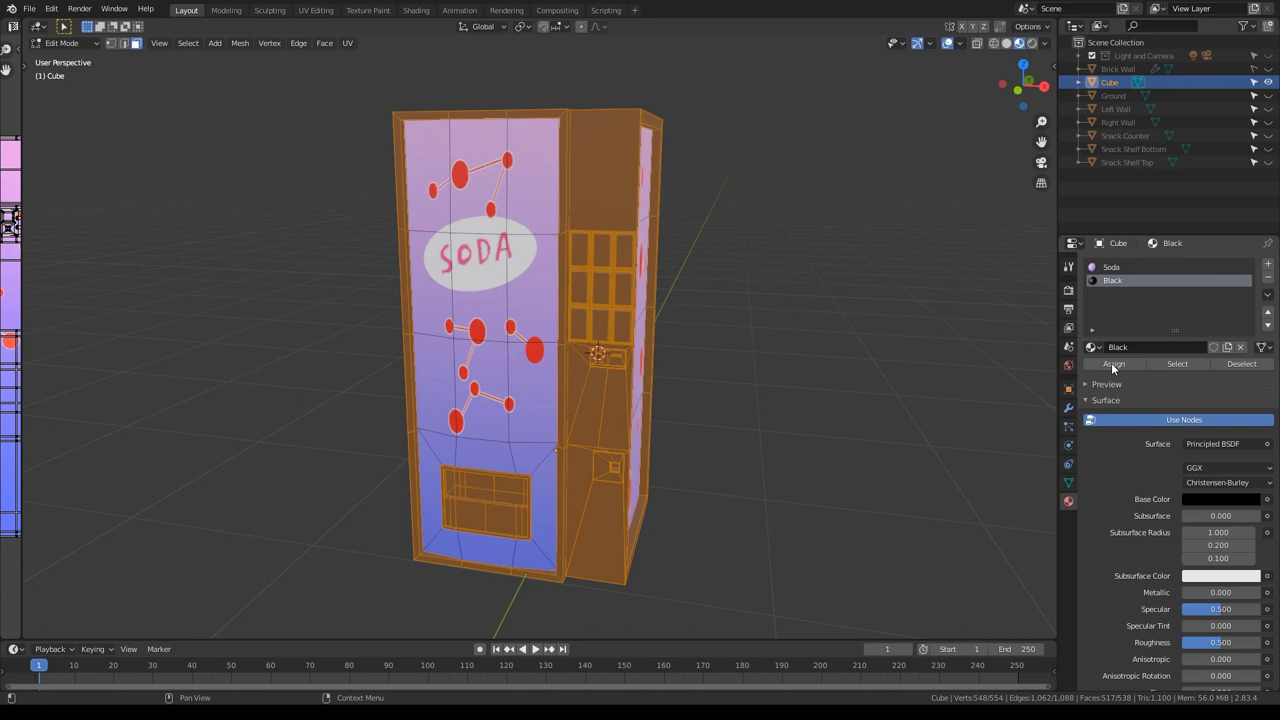
pyautogui.click(1113, 364)
pyautogui.press('Tab')
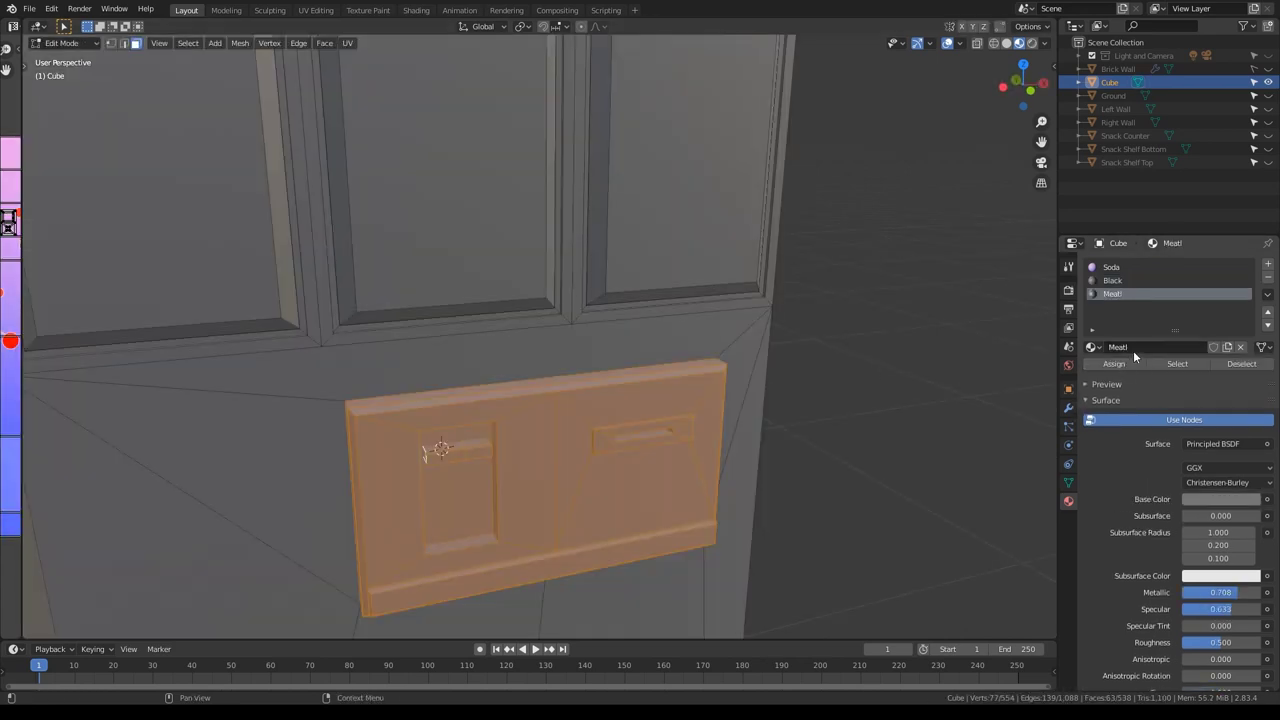
# Step: Correct the misspelled material name to Metal and assign it to the selected slab
pyautogui.click(1134, 350)
pyautogui.click(1141, 346)
pyautogui.press('Return')
pyautogui.click(1137, 364)
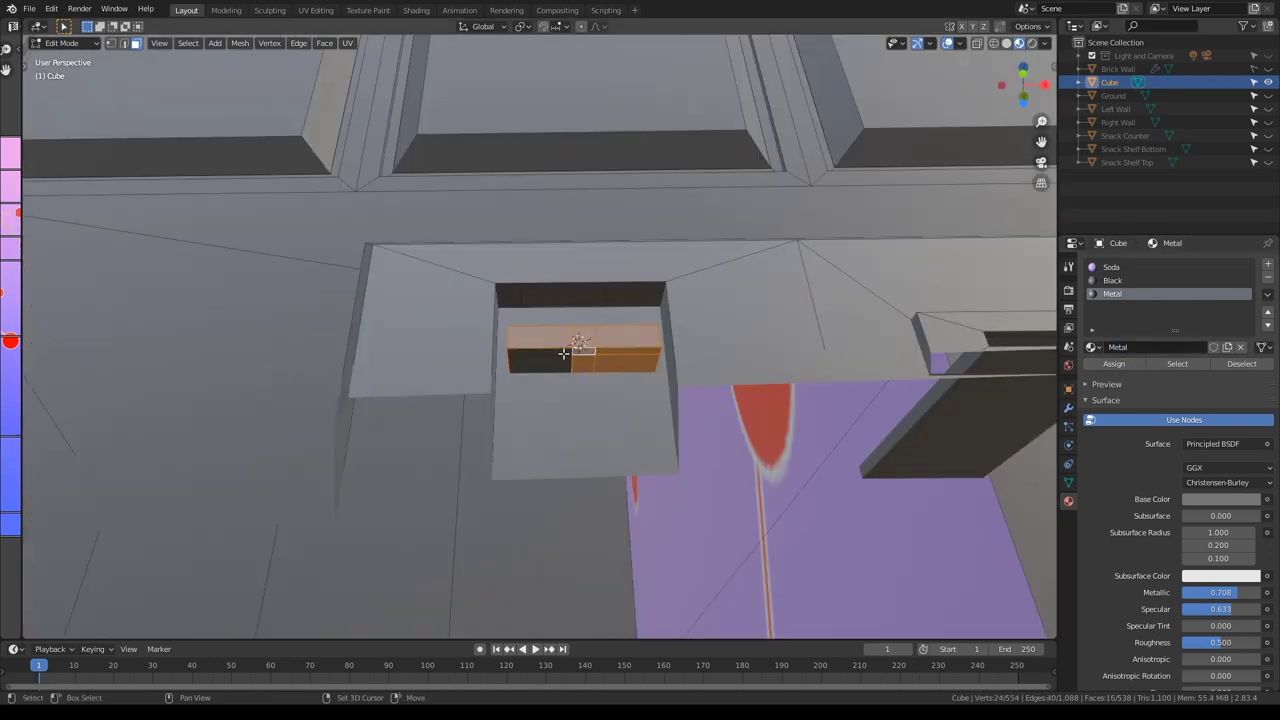
# Step: Assign Black to the slab's lower-left face and to the card-slot surround
pyautogui.keyDown('shift'); pyautogui.click(557, 358); pyautogui.keyUp('shift')
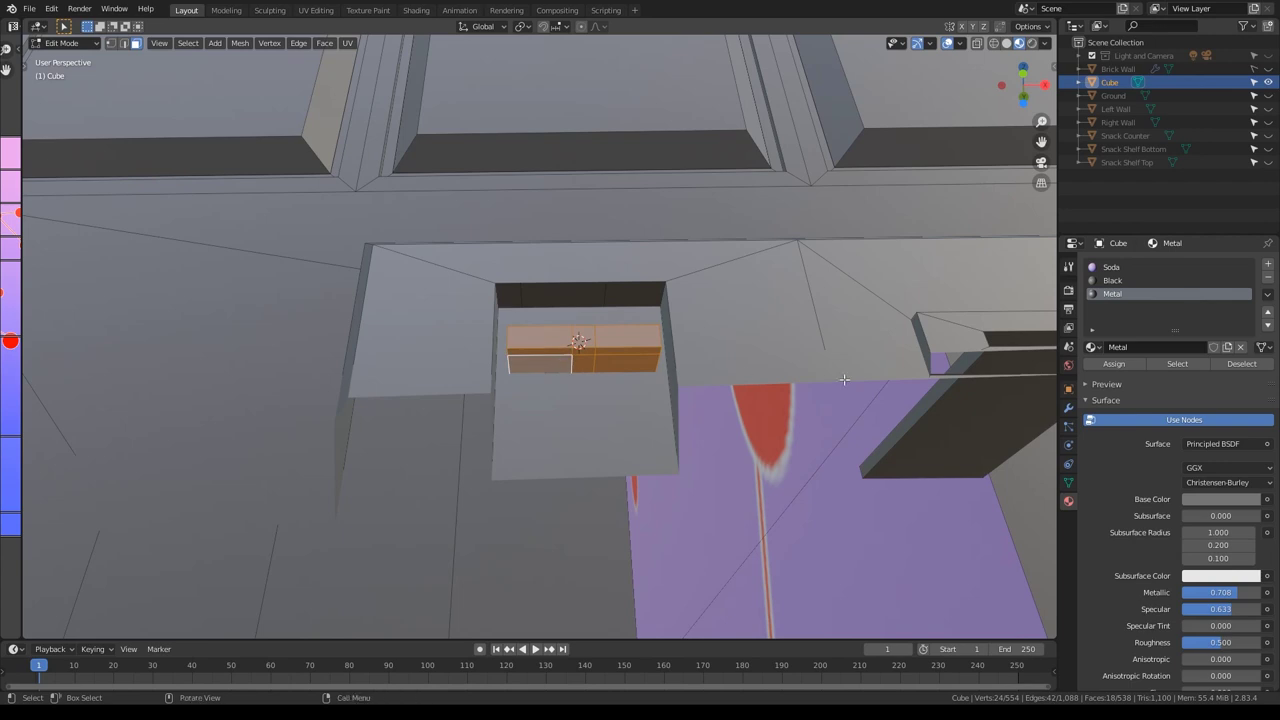
pyautogui.click(1113, 282)
pyautogui.click(1114, 364)
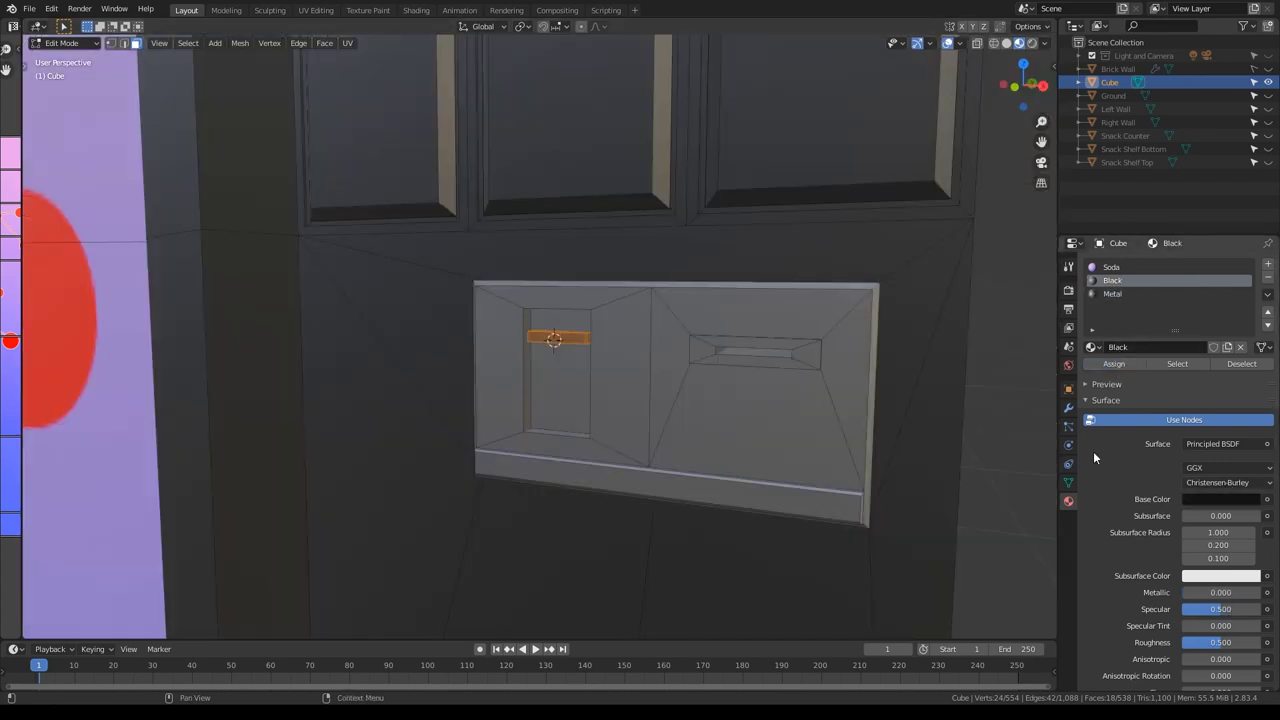
pyautogui.press('Tab')
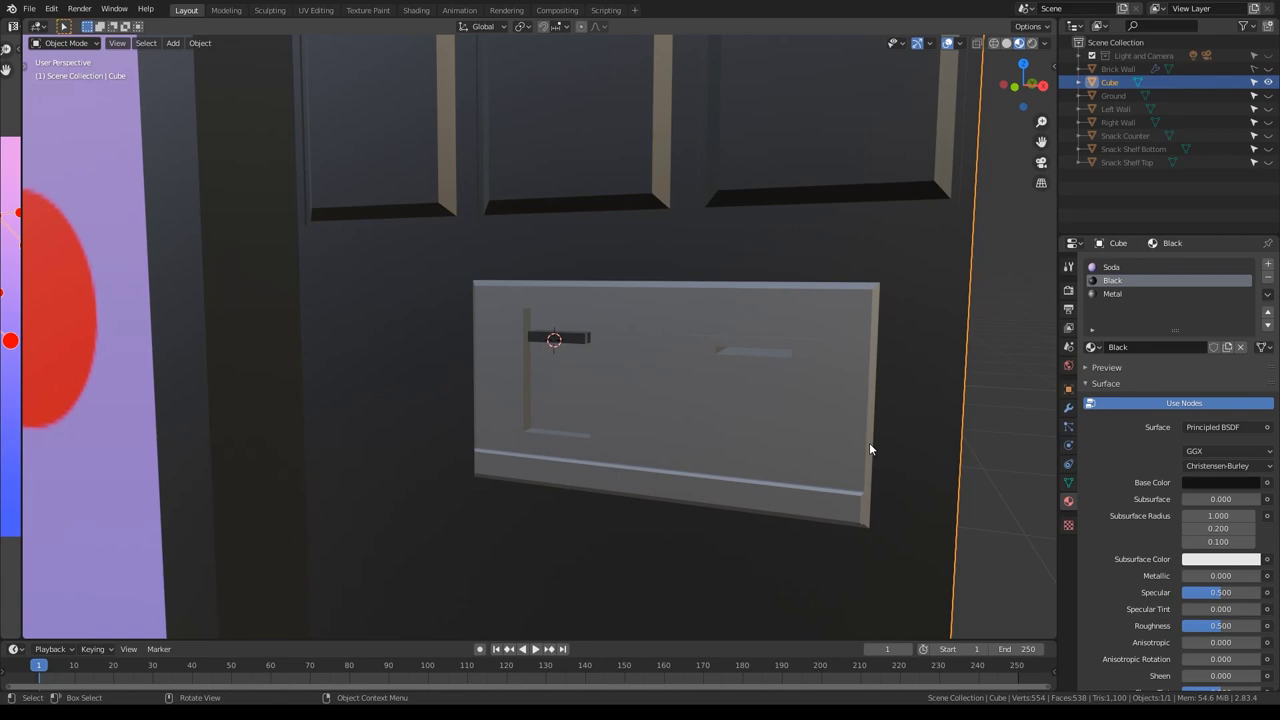
pyautogui.moveTo(840, 487); pyautogui.dragTo(833, 460, button='middle')
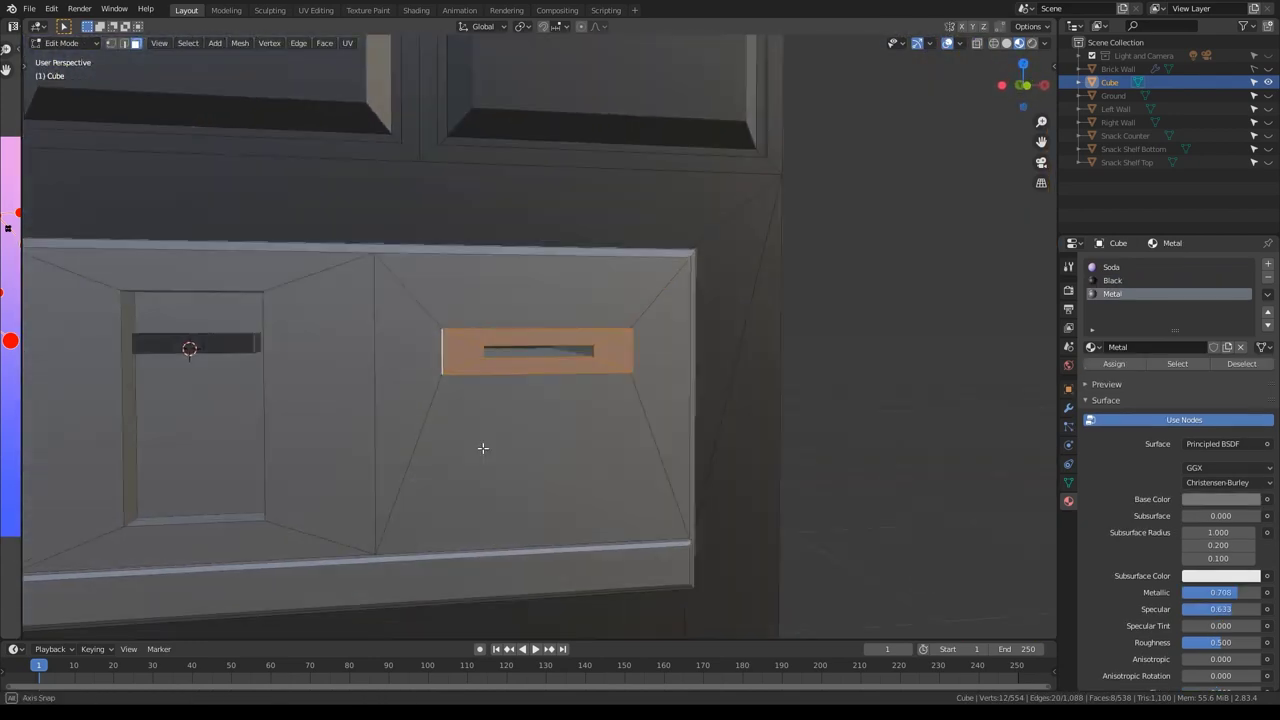
pyautogui.moveTo(483, 448); pyautogui.dragTo(475, 430, button='middle')
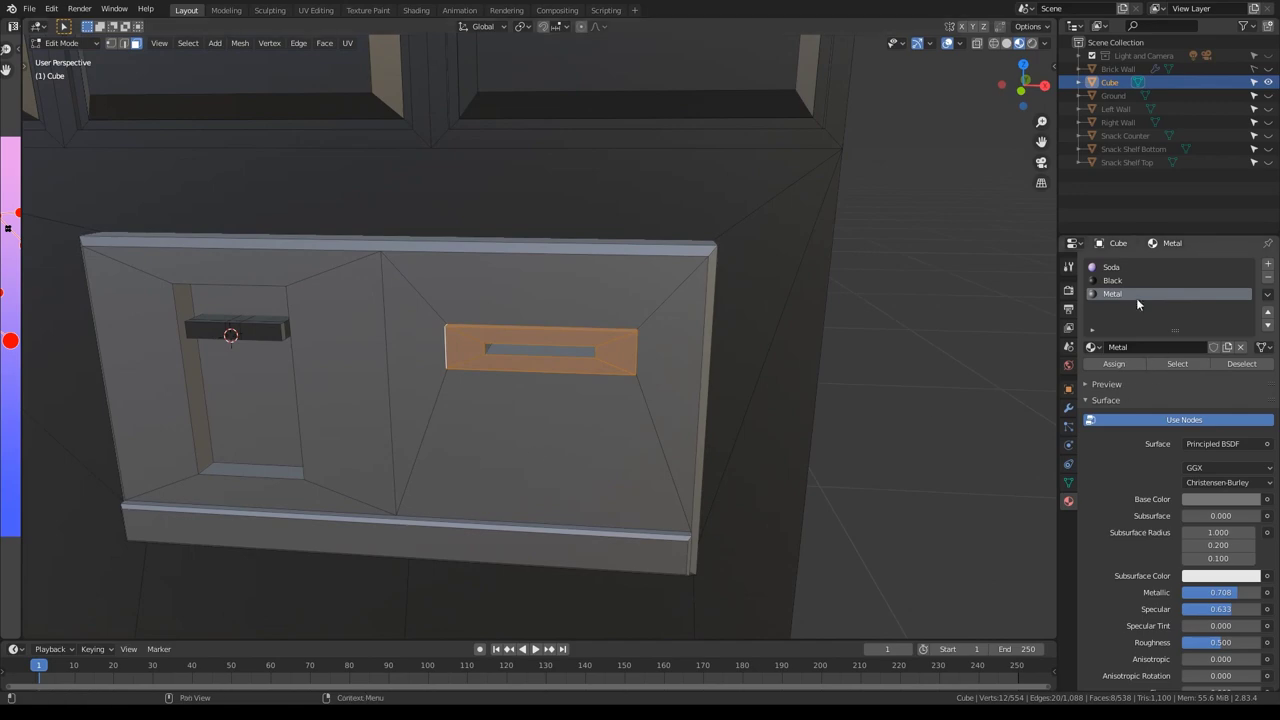
pyautogui.click(1112, 280)
pyautogui.click(1113, 363)
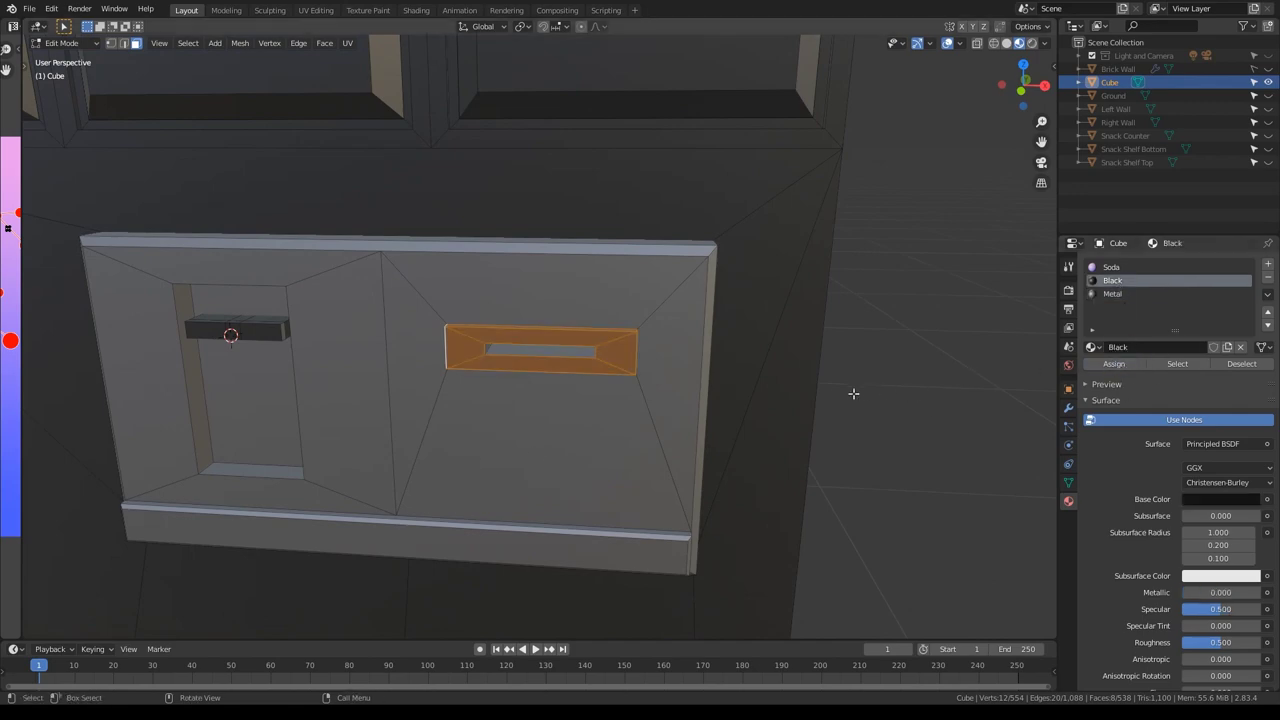
pyautogui.press('Tab')
# Step: Give the plate around the dispensing opening the Metal material
pyautogui.scroll(-10, 880, 408)
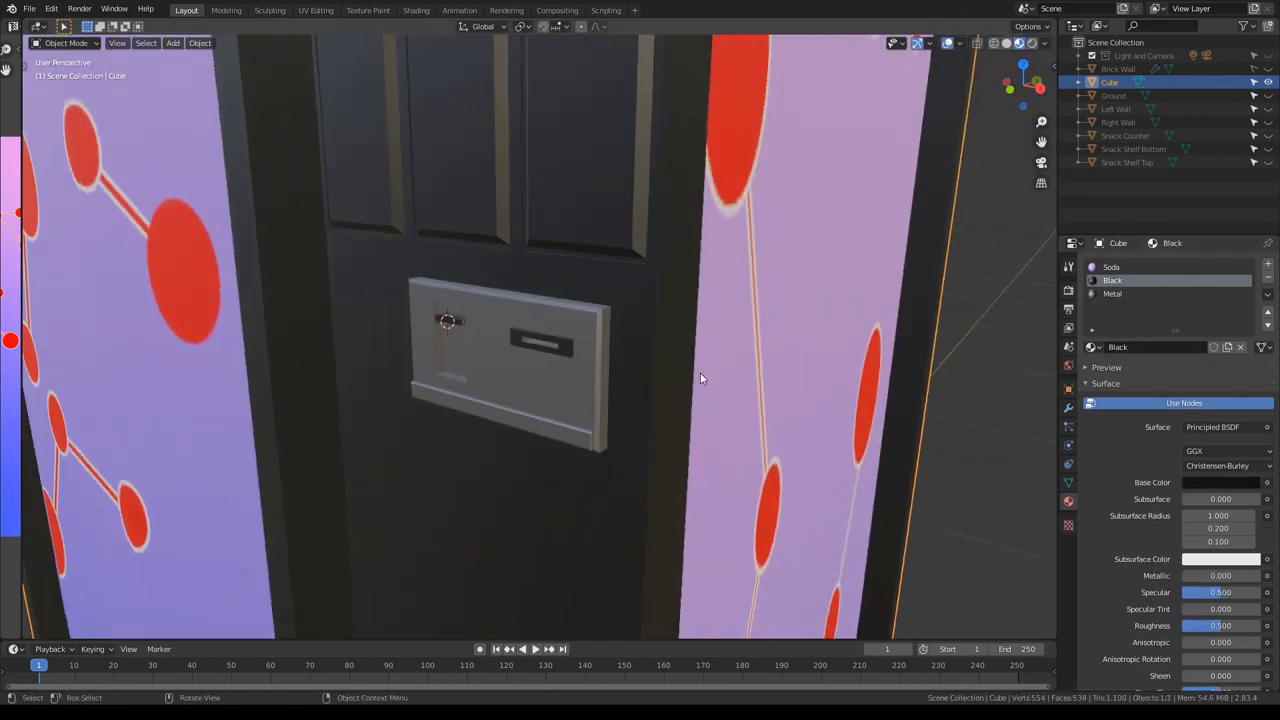
pyautogui.click(1107, 294)
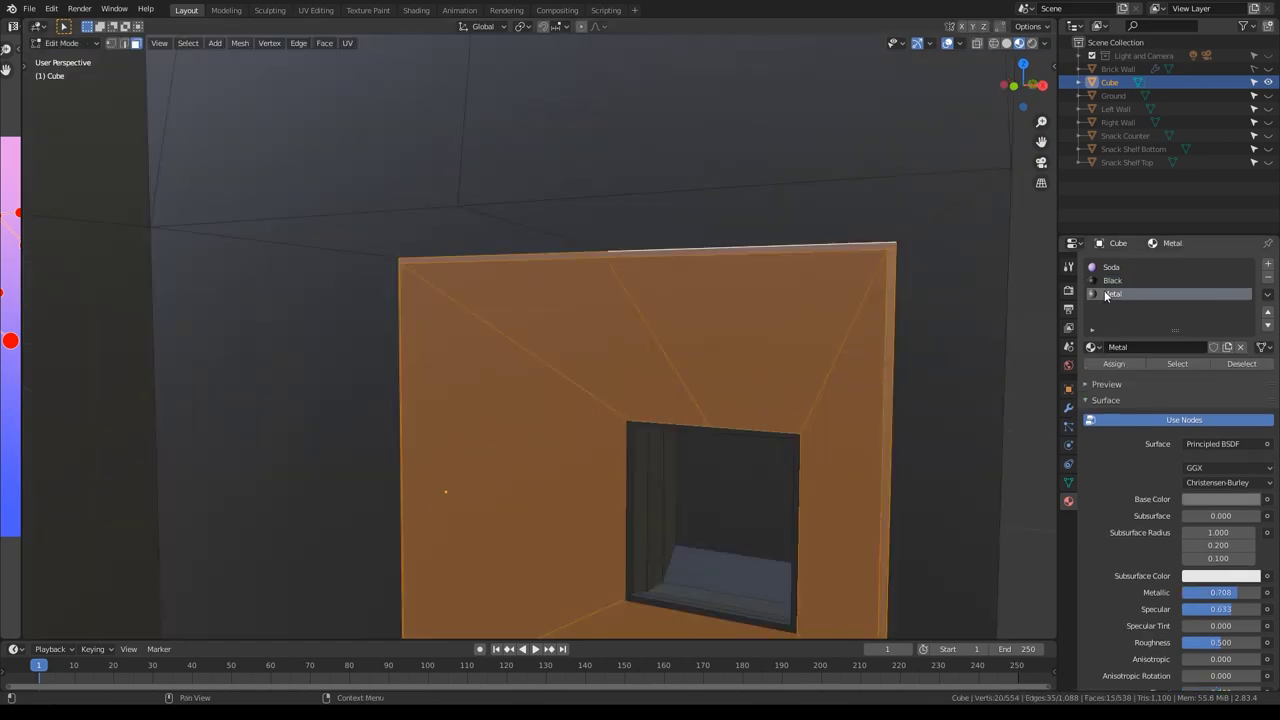
pyautogui.click(1104, 365)
pyautogui.press('Tab')
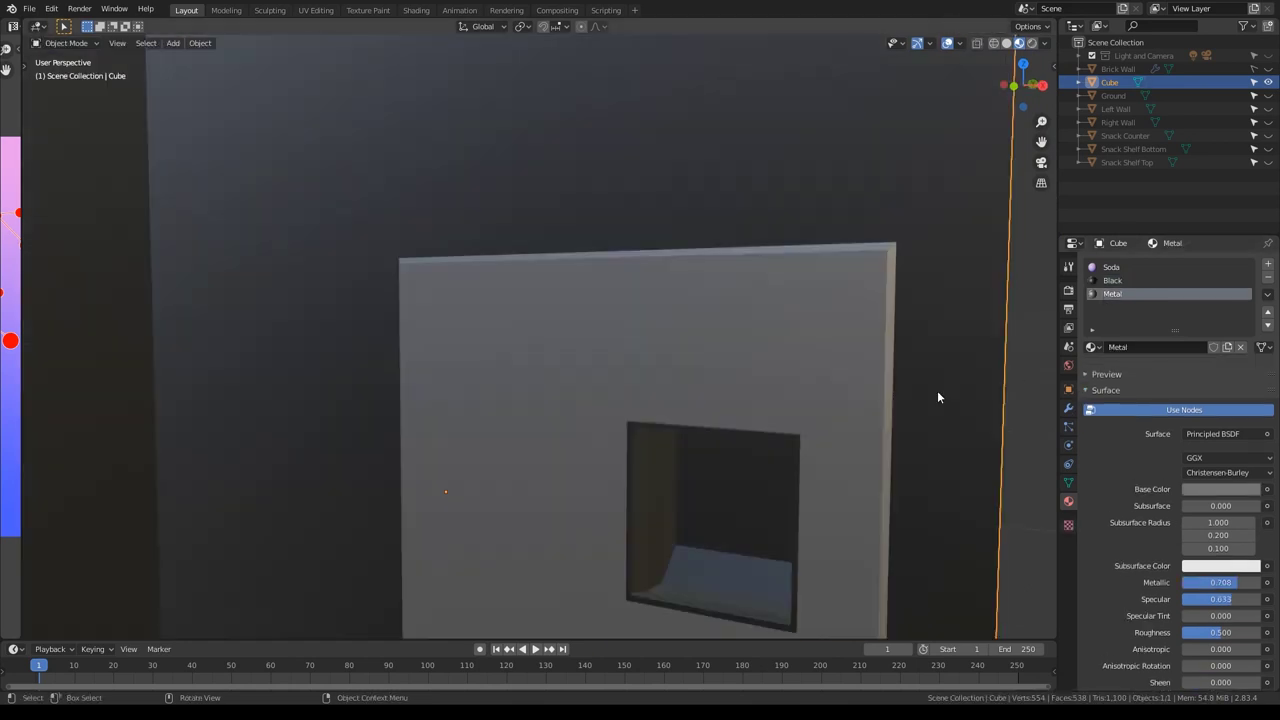
pyautogui.scroll(-3, 909, 420)
pyautogui.scroll(-5, 909, 427)
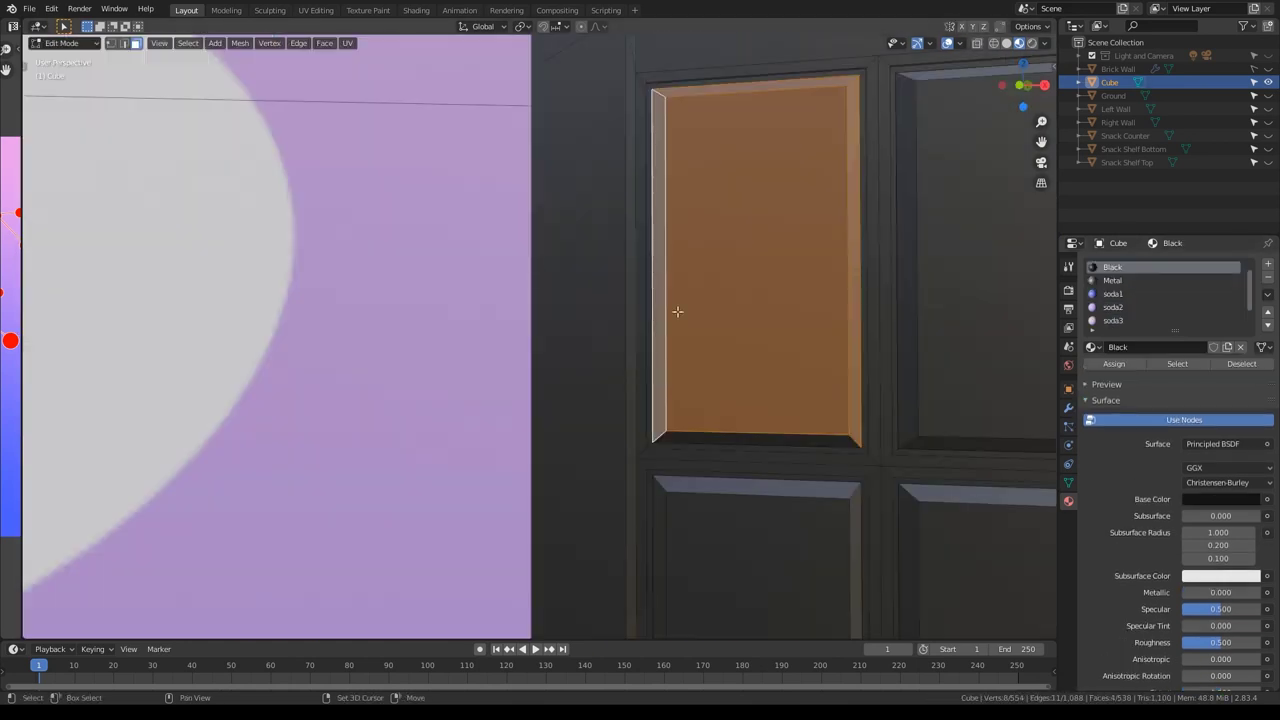
# Step: Make the top-left pane blue with soda1 and give the top-middle pane soda2
pyautogui.click(741, 440)
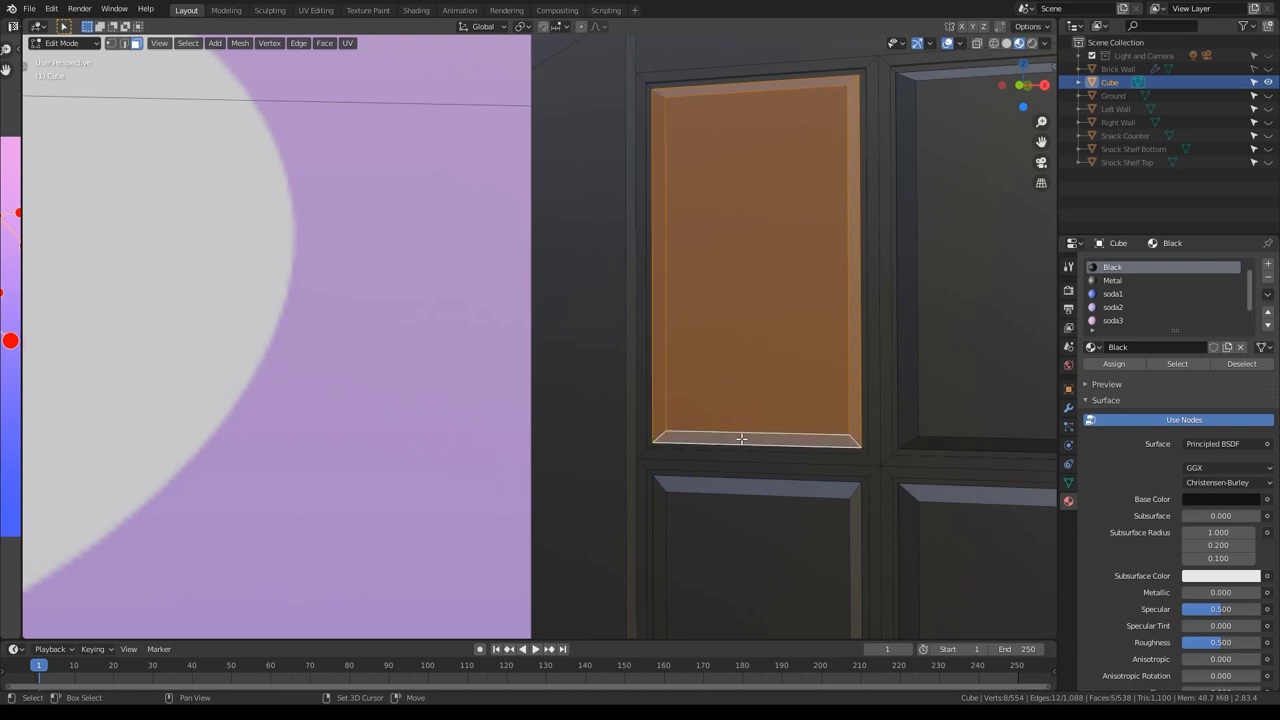
pyautogui.click(1122, 297)
pyautogui.click(1113, 363)
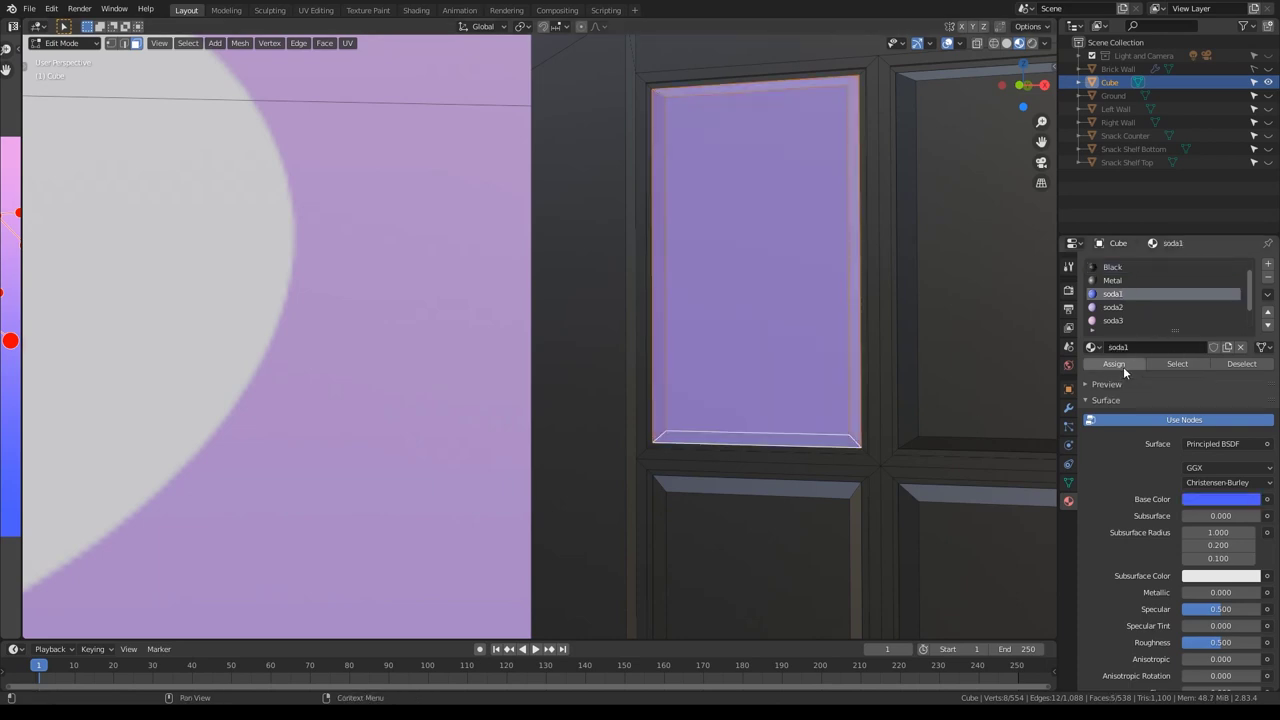
pyautogui.click(977, 400)
pyautogui.click(1113, 307)
pyautogui.click(1126, 363)
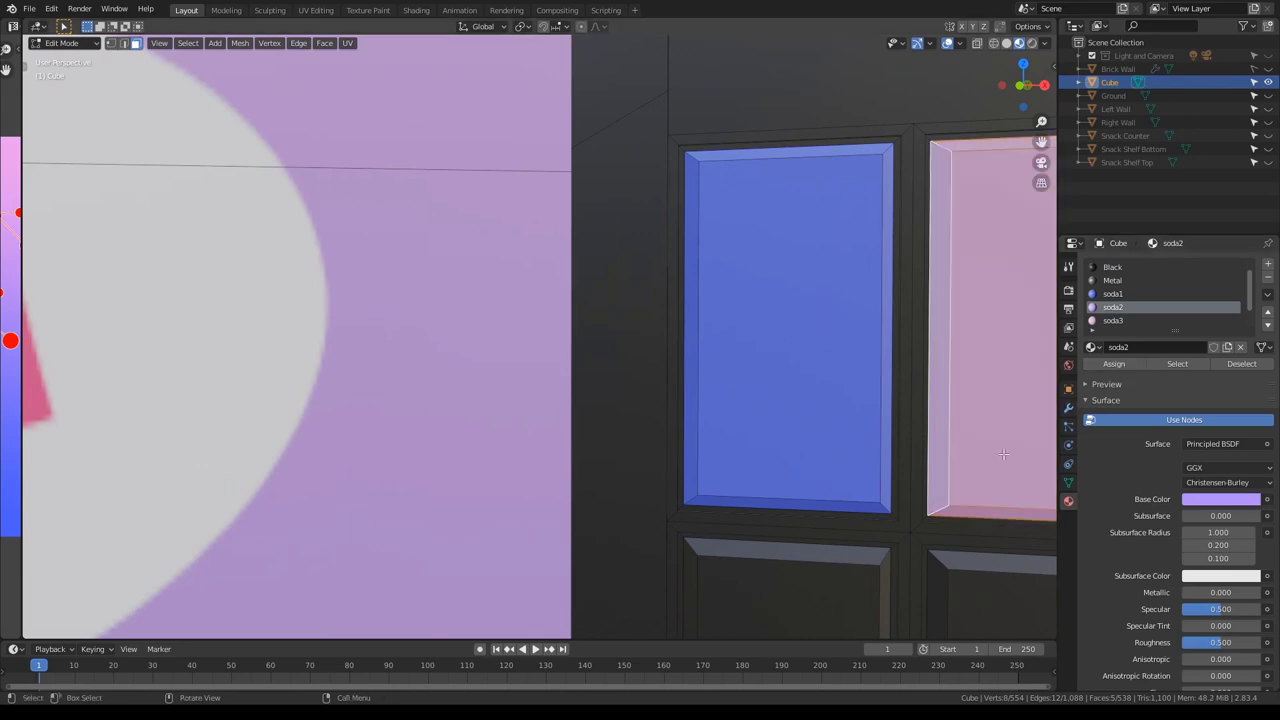
# Step: Assign soda4 to the middle-left pane and red soda5 to the centre pane
pyautogui.click(1113, 320)
pyautogui.moveTo(740, 420); pyautogui.dragTo(714, 386, button='middle')
pyautogui.scroll(-4, 714, 386)
pyautogui.scroll(7, 460, 366)
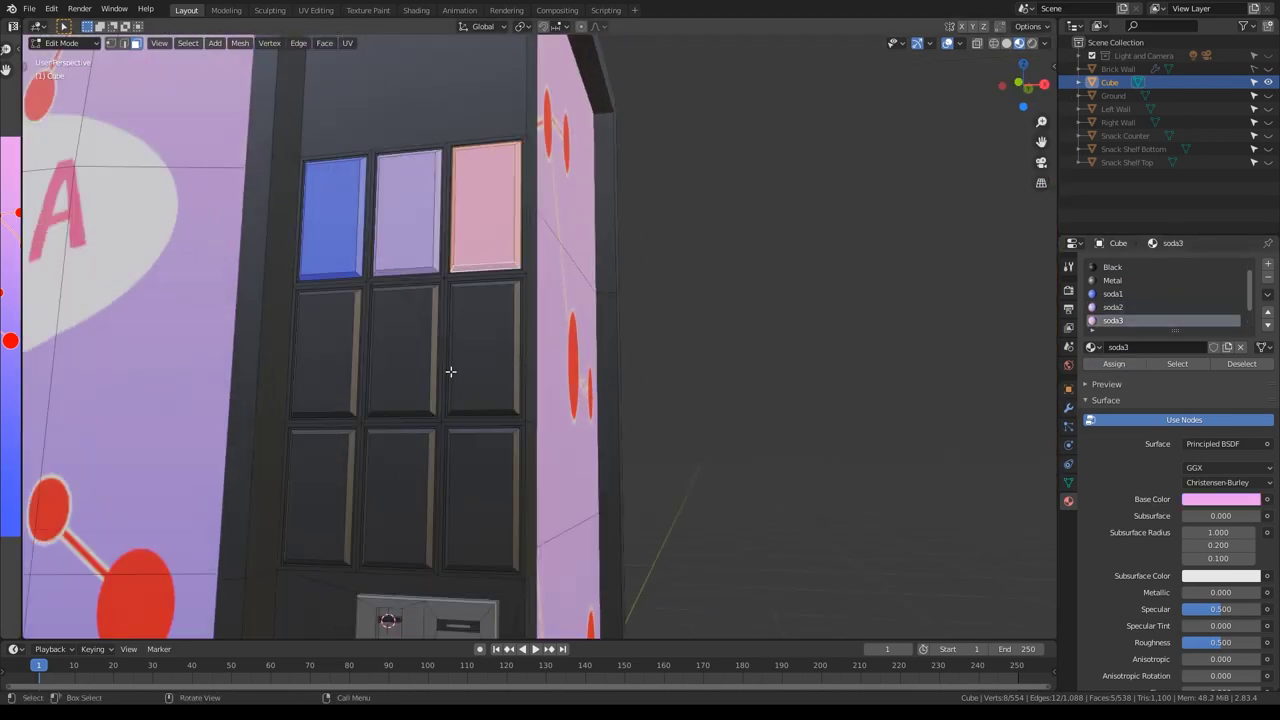
pyautogui.click(449, 367)
pyautogui.scroll(-1, 1121, 300)
pyautogui.click(1121, 320)
pyautogui.click(1124, 365)
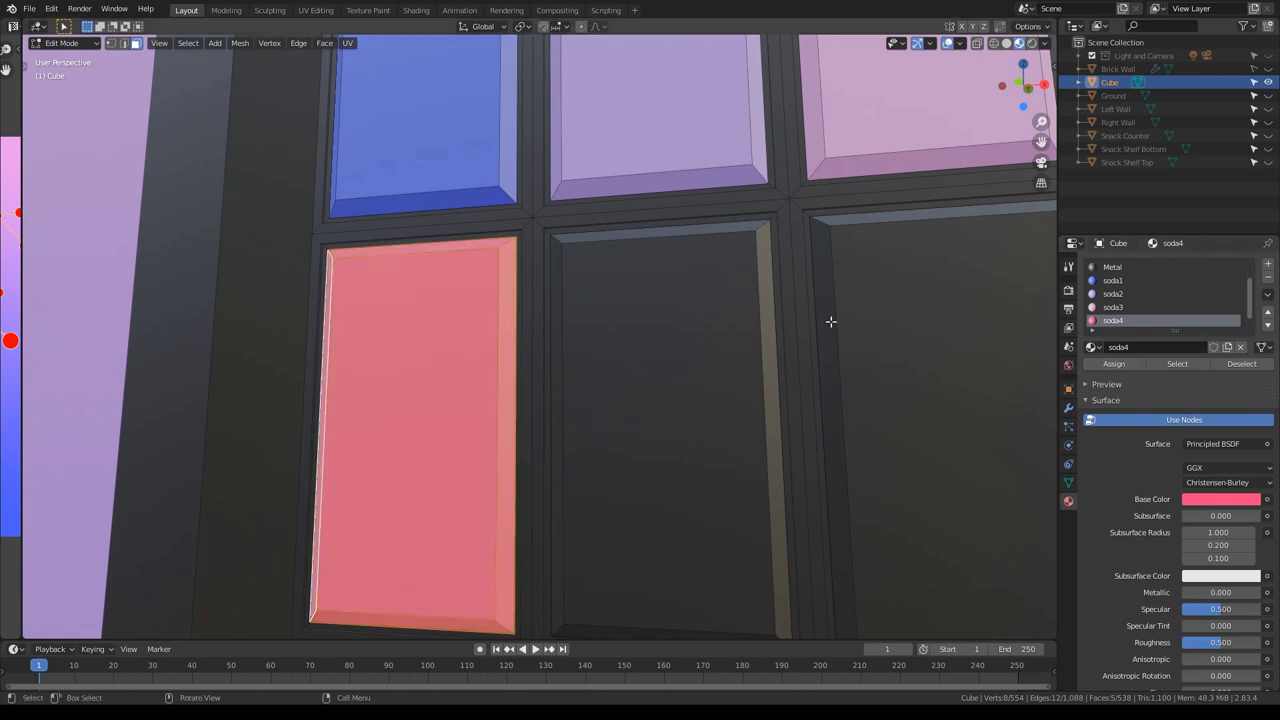
pyautogui.click(765, 235)
pyautogui.scroll(-1, 1121, 300)
pyautogui.click(1113, 320)
pyautogui.click(1124, 365)
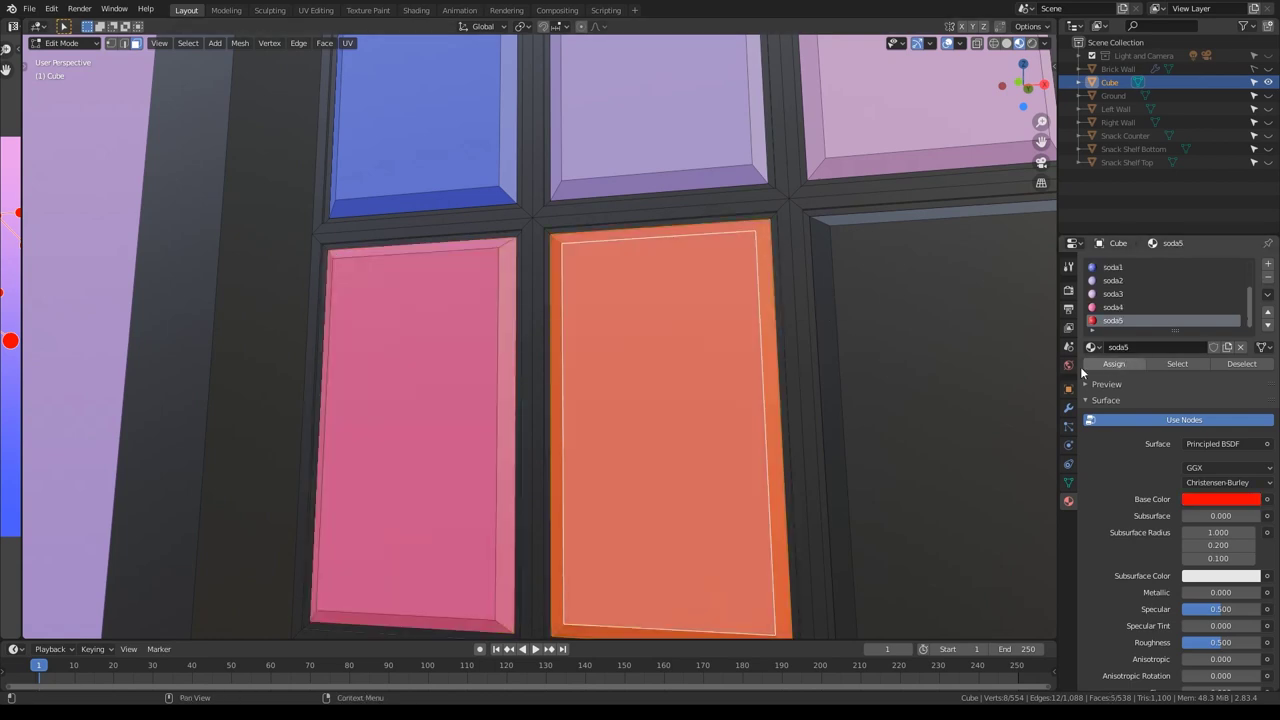
# Step: Assign pink soda3 to the middle-right pane and blue soda1 to the bottom-middle pane
pyautogui.click(858, 383)
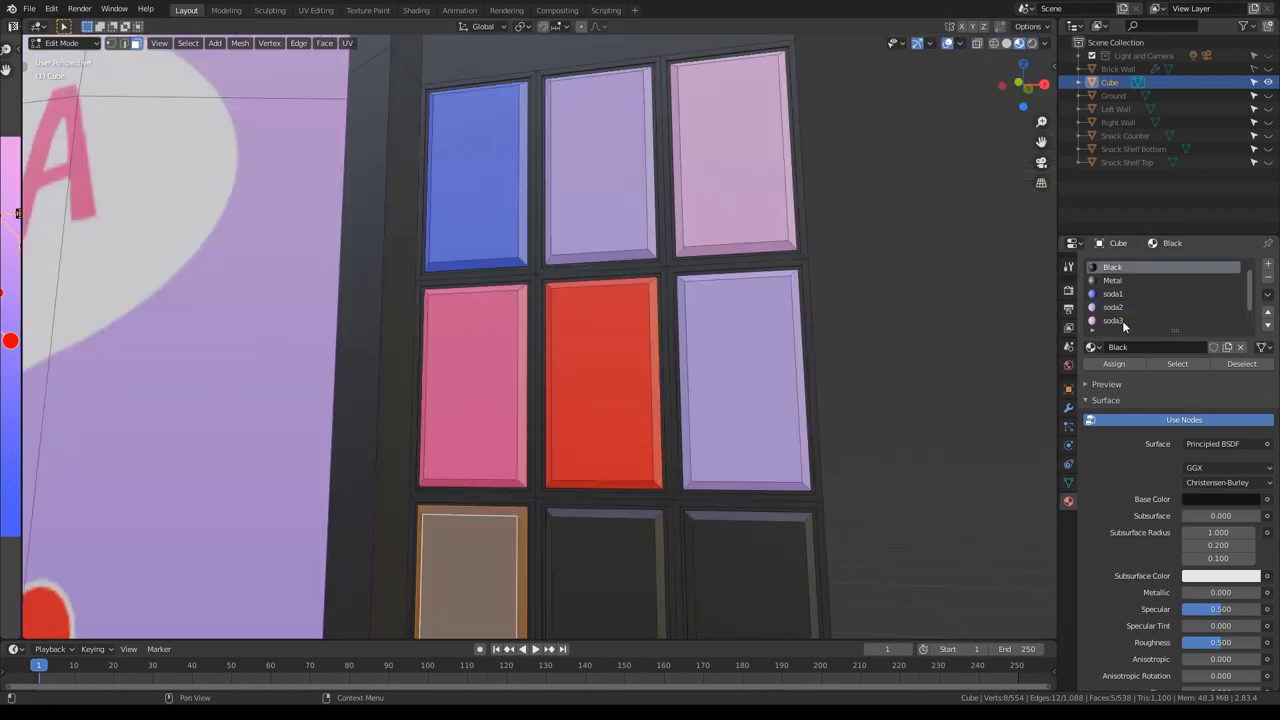
pyautogui.click(1123, 320)
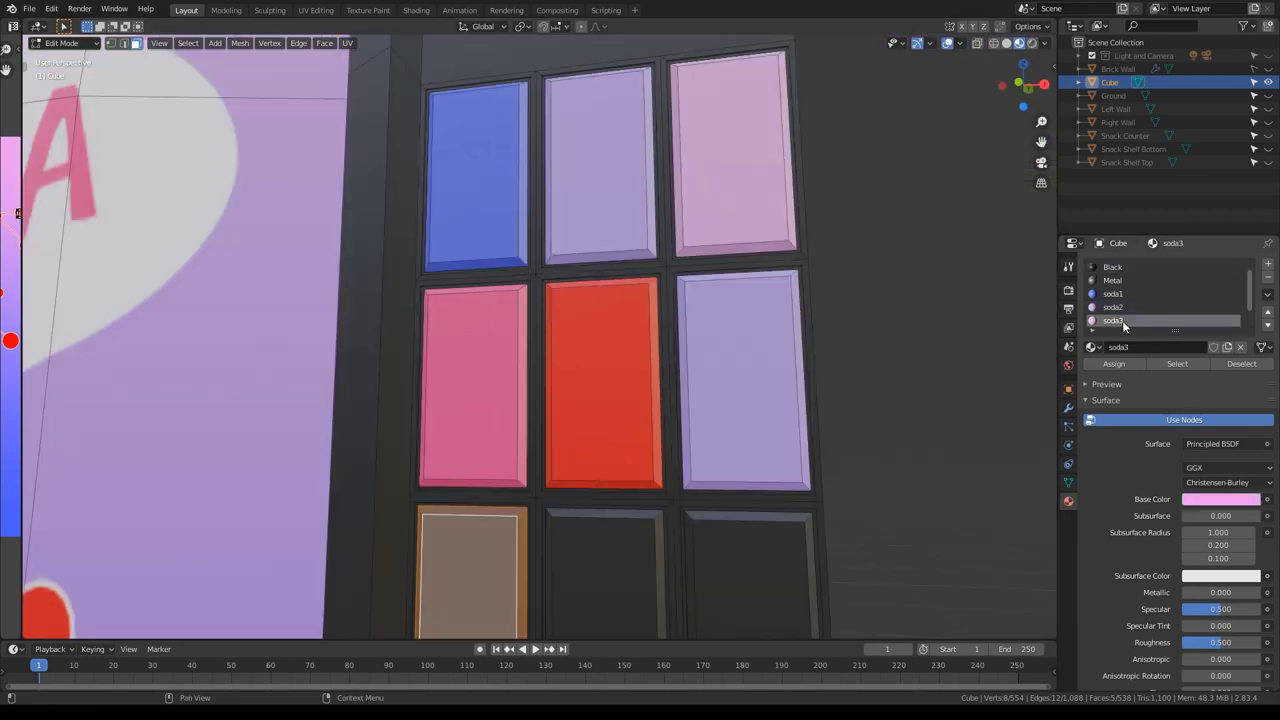
pyautogui.click(1114, 363)
pyautogui.click(603, 570)
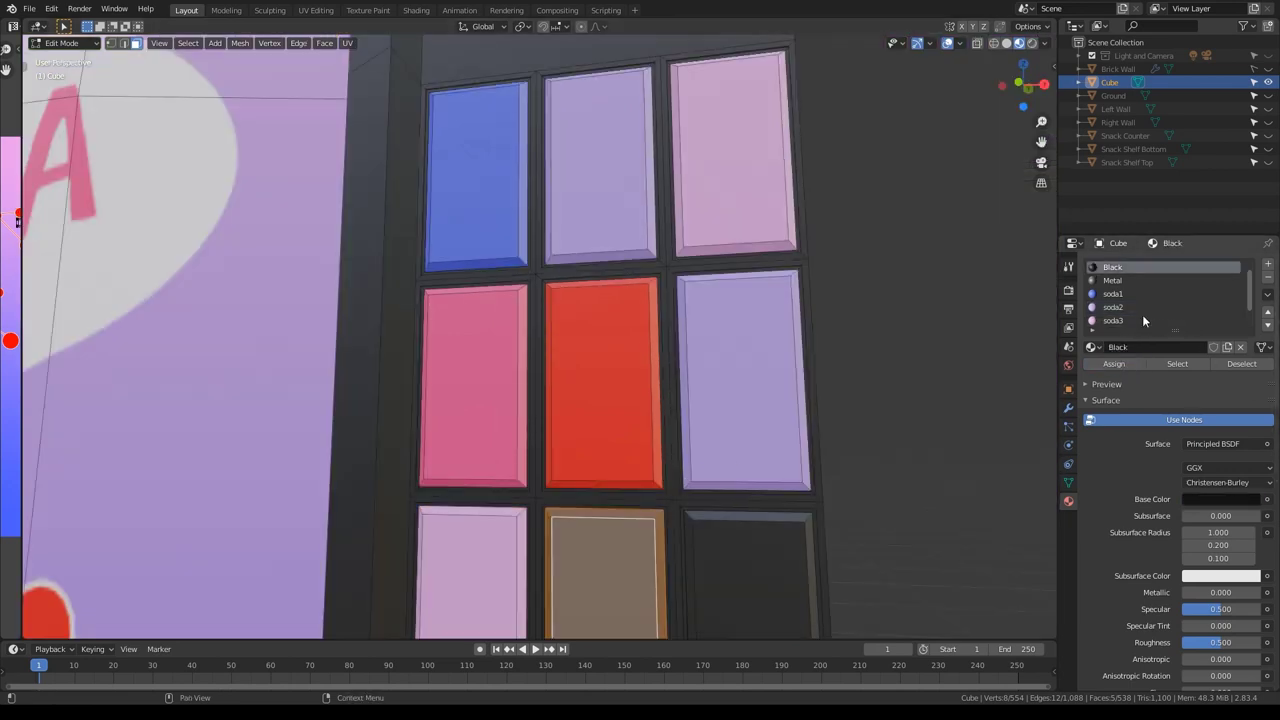
pyautogui.click(1125, 294)
pyautogui.click(1112, 364)
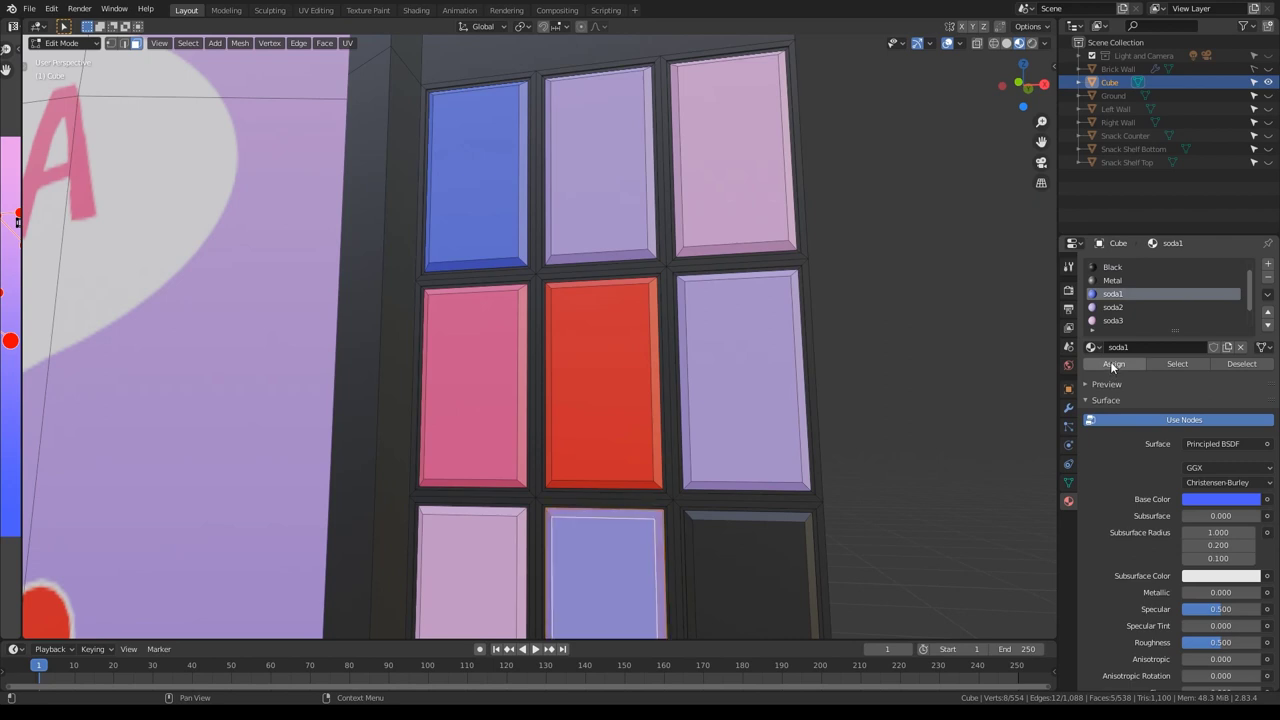
# Step: Make the bottom-right pane pink with soda4, then start selecting the pane bevel rings
pyautogui.click(748, 572)
pyautogui.scroll(-1, 1123, 318)
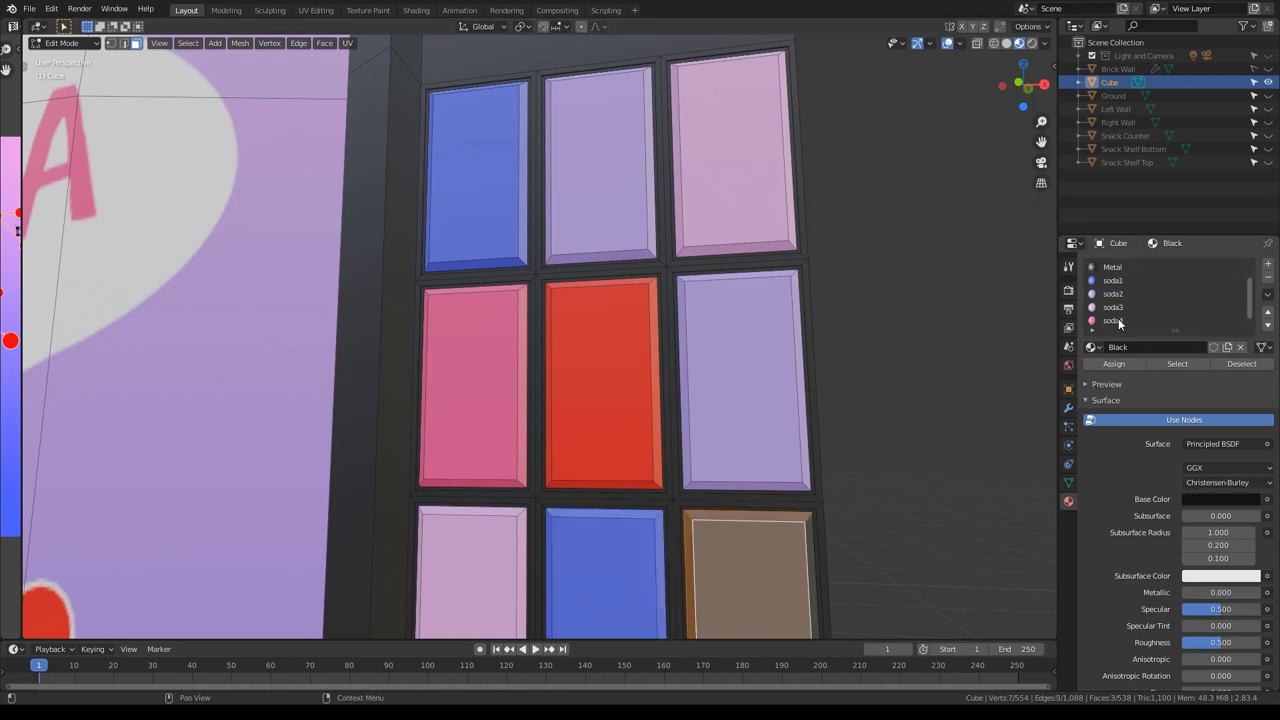
pyautogui.click(1121, 321)
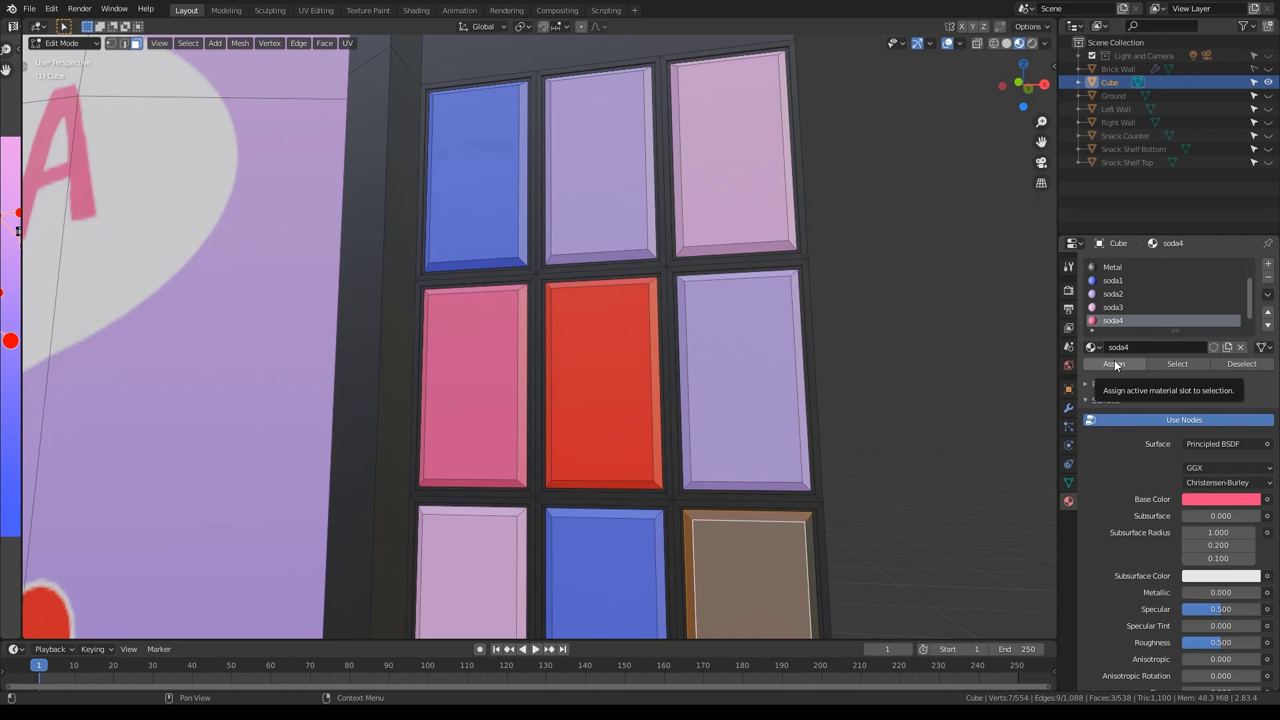
pyautogui.click(1115, 365)
pyautogui.scroll(-3, 903, 426)
pyautogui.moveTo(903, 426); pyautogui.dragTo(826, 371, button='middle')
pyautogui.scroll(-3, 812, 453)
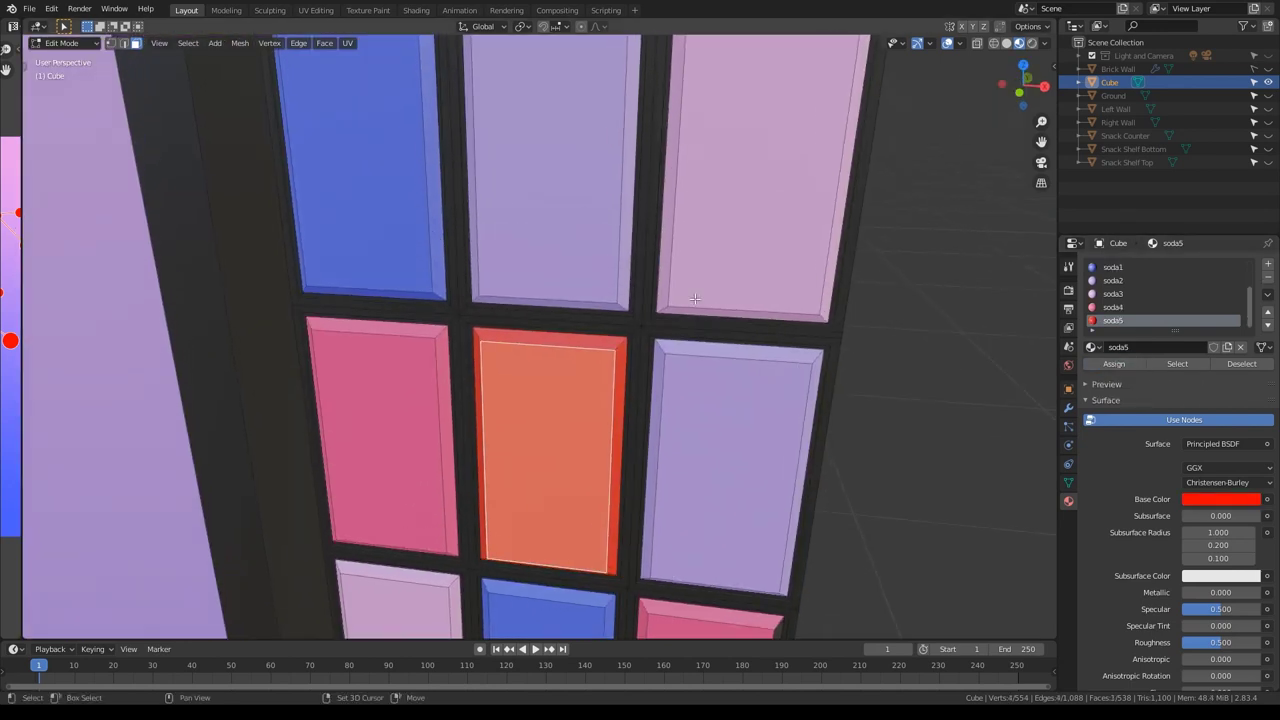
pyautogui.keyDown('alt'); pyautogui.click(471, 317); pyautogui.keyUp('alt')
# Step: Select the bevel rings around all nine soda panes and assign them the Metal material
pyautogui.keyDown('alt'); pyautogui.click(463, 310); pyautogui.keyUp('alt')
pyautogui.keyDown('alt'); pyautogui.keyDown('shift'); pyautogui.click(465, 313); pyautogui.keyUp('shift'); pyautogui.keyUp('alt')
pyautogui.keyDown('alt'); pyautogui.keyDown('shift'); pyautogui.click(462, 320); pyautogui.keyUp('shift'); pyautogui.keyUp('alt')
pyautogui.keyDown('alt'); pyautogui.keyDown('shift'); pyautogui.click(457, 320); pyautogui.keyUp('shift'); pyautogui.keyUp('alt')
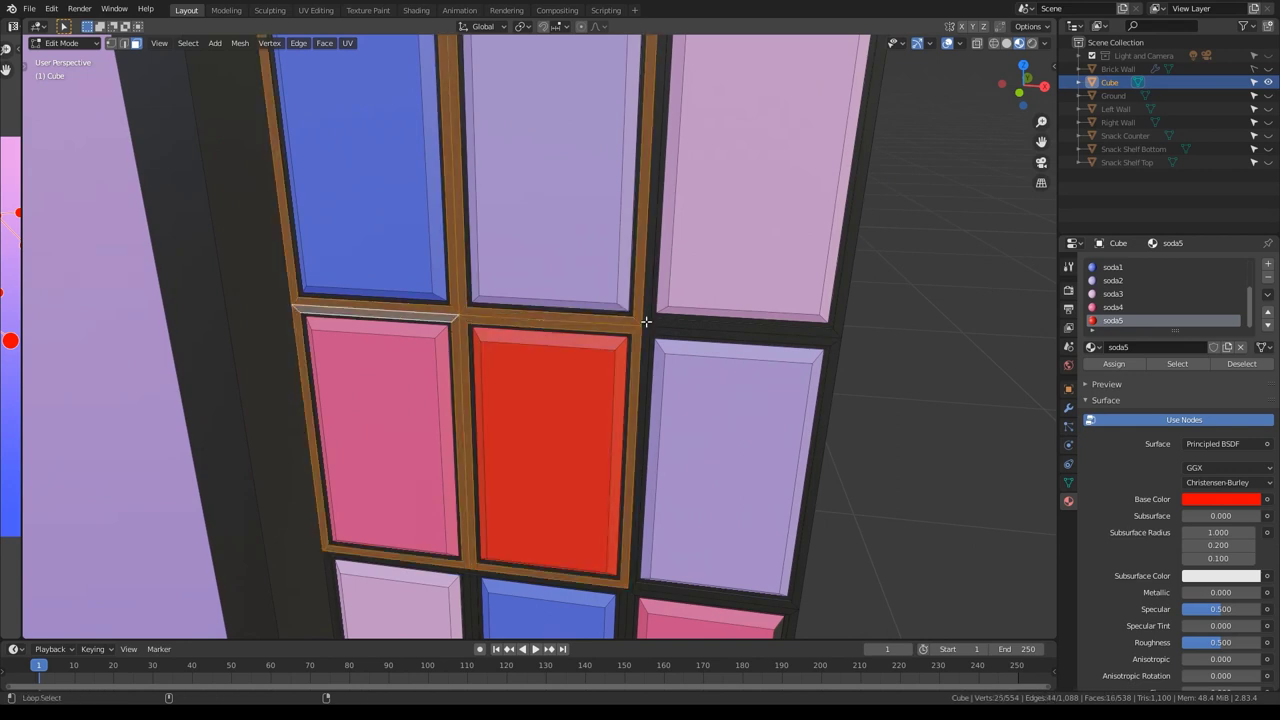
pyautogui.keyDown('alt'); pyautogui.keyDown('shift'); pyautogui.click(644, 324); pyautogui.keyUp('shift'); pyautogui.keyUp('alt')
pyautogui.keyDown('alt'); pyautogui.keyDown('shift'); pyautogui.click(646, 326); pyautogui.keyUp('shift'); pyautogui.keyUp('alt')
pyautogui.keyDown('shift'); pyautogui.moveTo(659, 498); pyautogui.dragTo(604, 245, button='middle'); pyautogui.keyUp('shift')
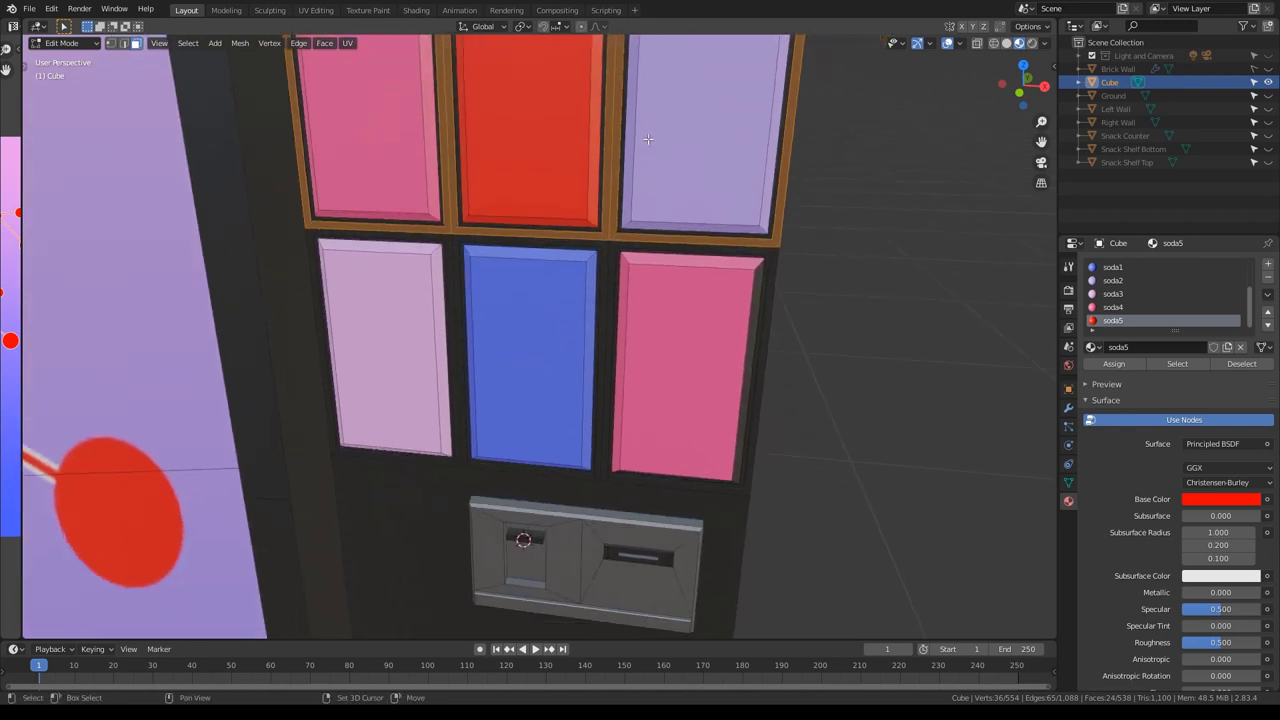
pyautogui.keyDown('alt'); pyautogui.keyDown('shift'); pyautogui.click(604, 245); pyautogui.keyUp('shift'); pyautogui.keyUp('alt')
pyautogui.keyDown('alt'); pyautogui.keyDown('shift'); pyautogui.click(550, 246); pyautogui.keyUp('shift'); pyautogui.keyUp('alt')
pyautogui.keyDown('alt'); pyautogui.keyDown('shift'); pyautogui.click(445, 240); pyautogui.keyUp('shift'); pyautogui.keyUp('alt')
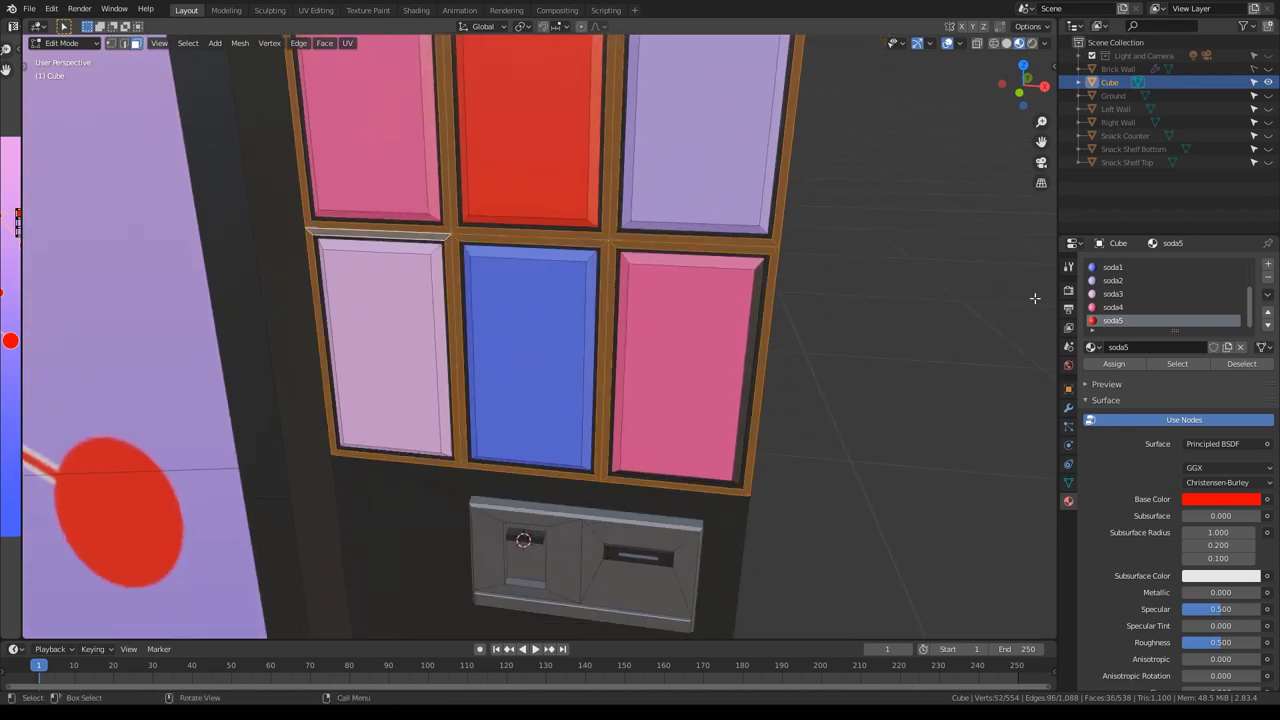
pyautogui.scroll(3, 1127, 290)
pyautogui.click(1125, 293)
pyautogui.click(1125, 362)
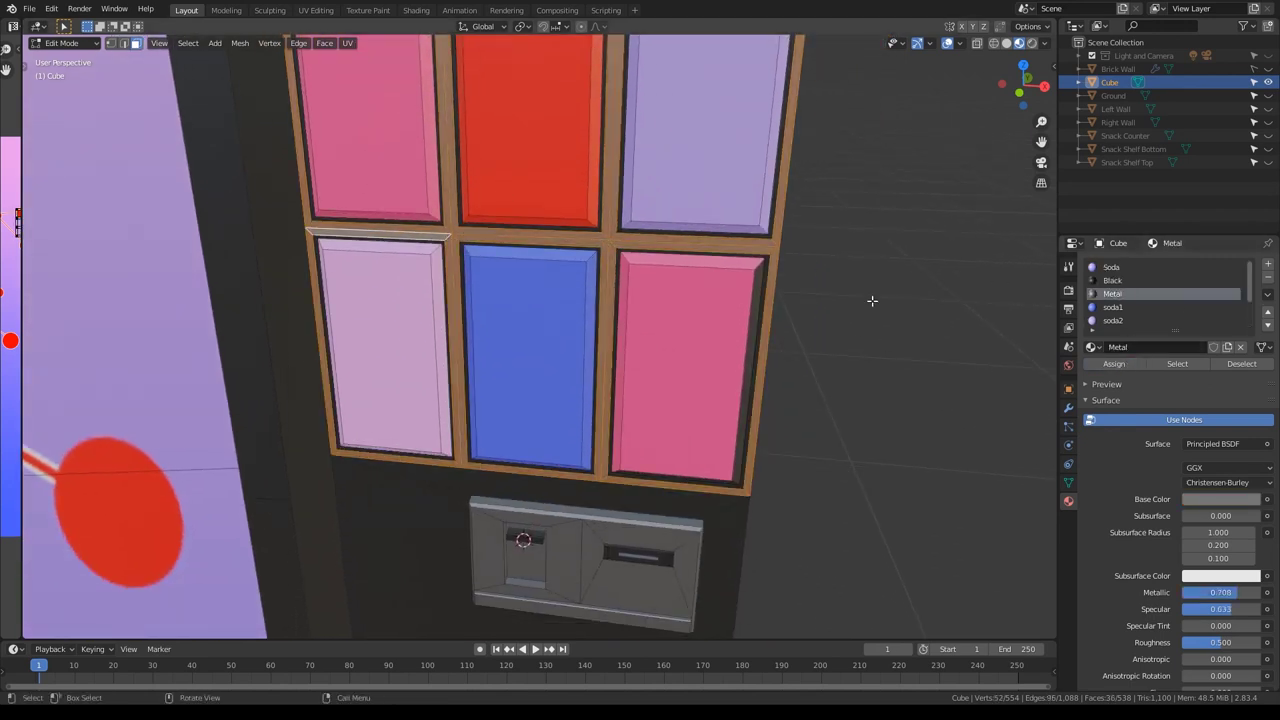
# Step: Frame the whole vending machine and add a new plane mesh in Edit Mode
pyautogui.press('Tab')
pyautogui.moveTo(876, 306); pyautogui.dragTo(868, 311, button='middle')
pyautogui.press('KP_Decimal')
pyautogui.press('Tab')
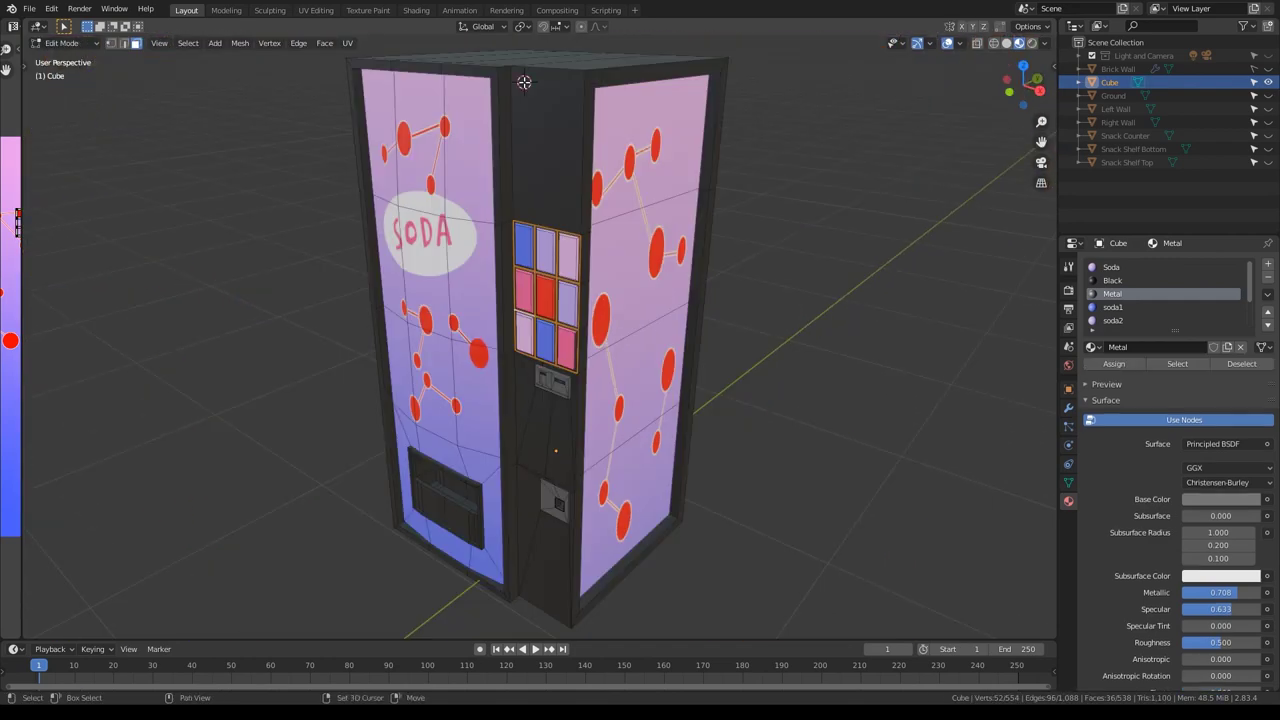
pyautogui.hotkey('shift', 'a')
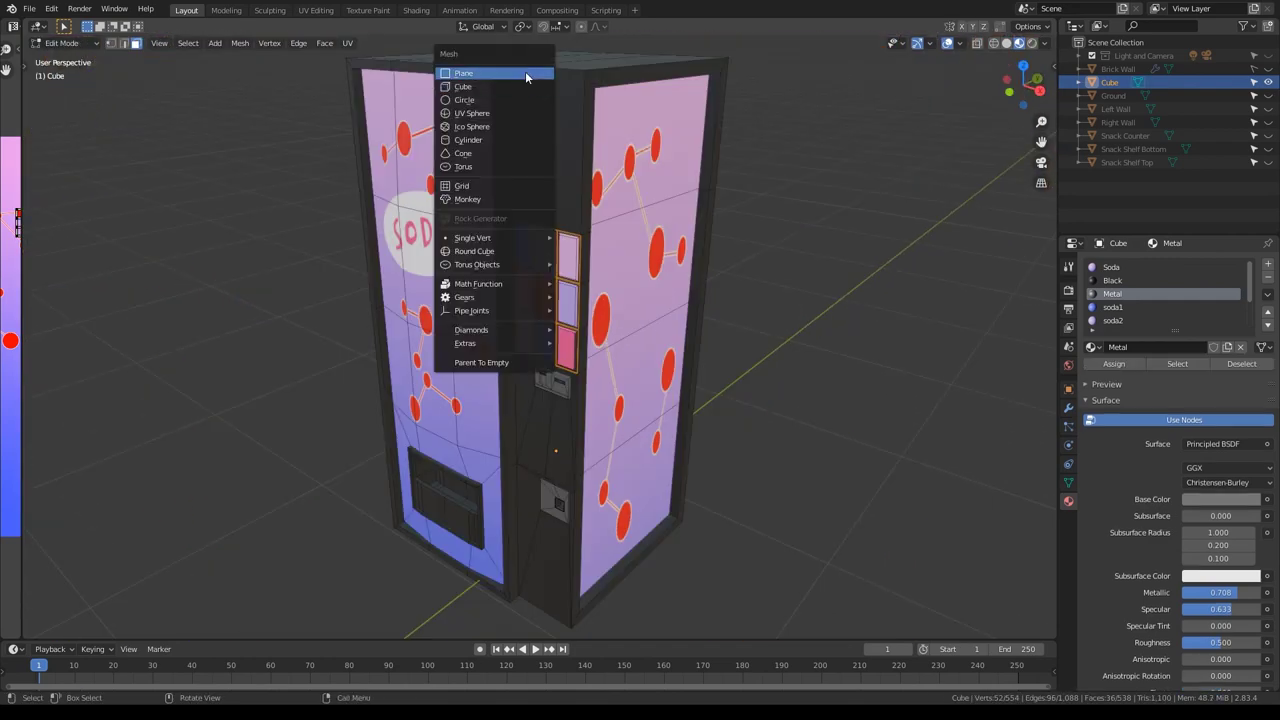
pyautogui.click(524, 73)
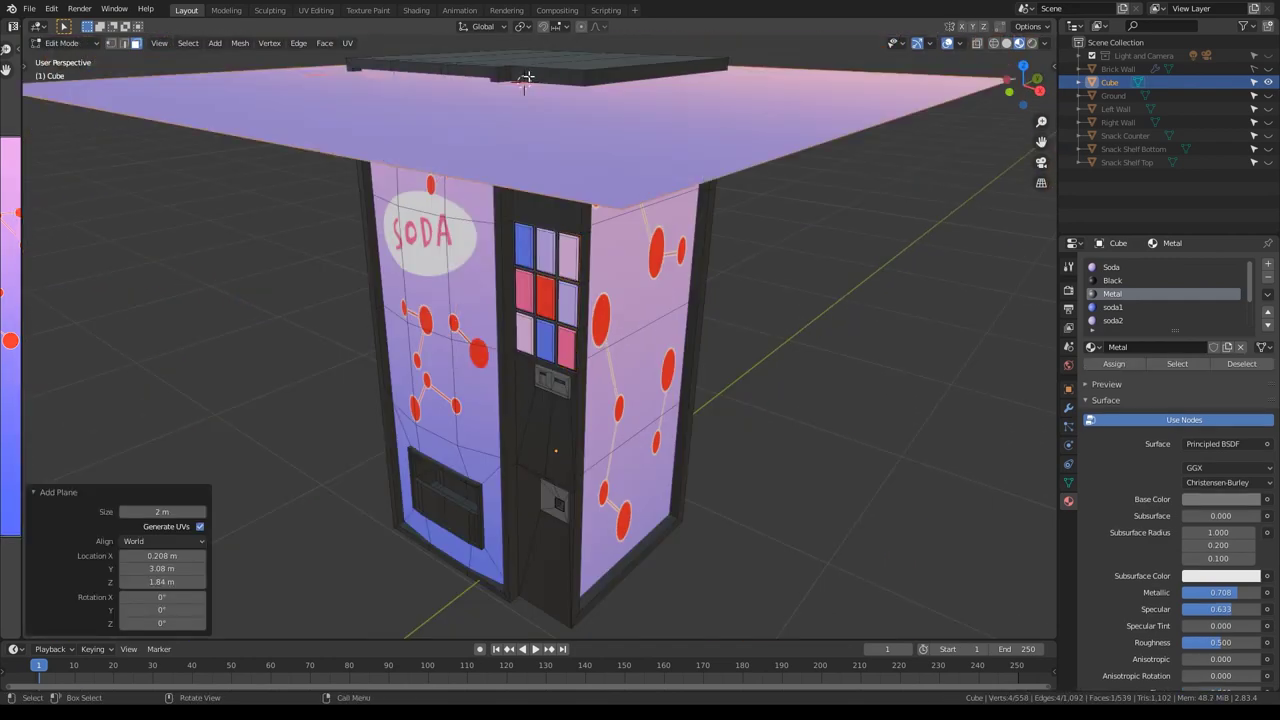
# Step: Rotate the plane 90° on X, shrink it to a small panel and make it Metal
pyautogui.press('r')
pyautogui.press('x')
pyautogui.press('9')
pyautogui.press('0')
pyautogui.press('Return')
pyautogui.press('s')
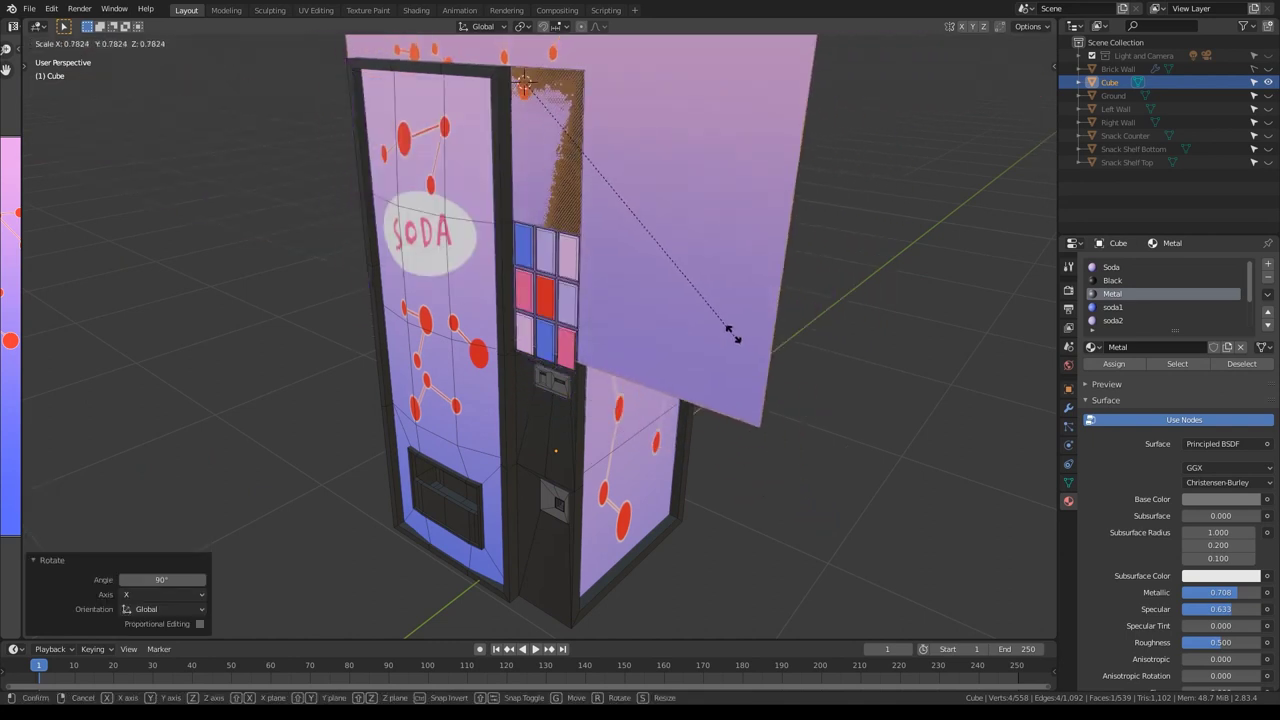
pyautogui.moveTo(547, 138); pyautogui.dragTo(532, 100)
pyautogui.click(532, 100)
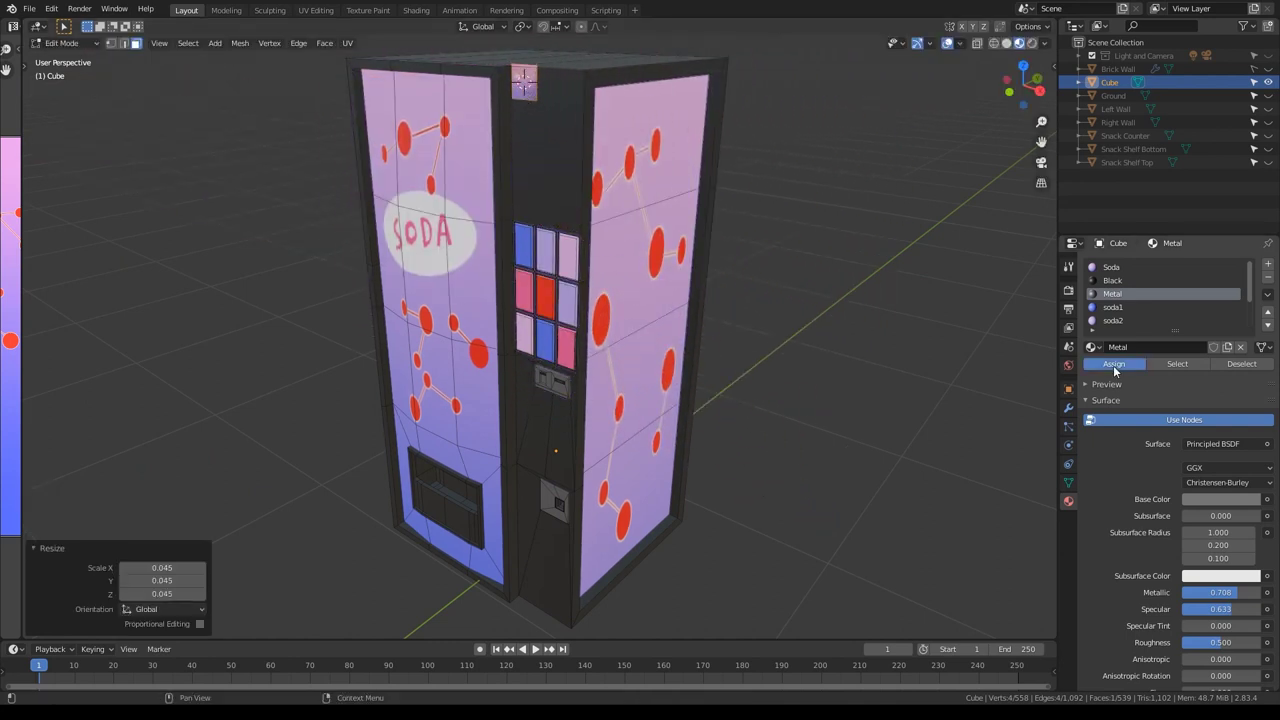
# Step: Shrink the panel further, widen it along X, and start moving it into place
pyautogui.press('KP_Decimal')
pyautogui.press('s')
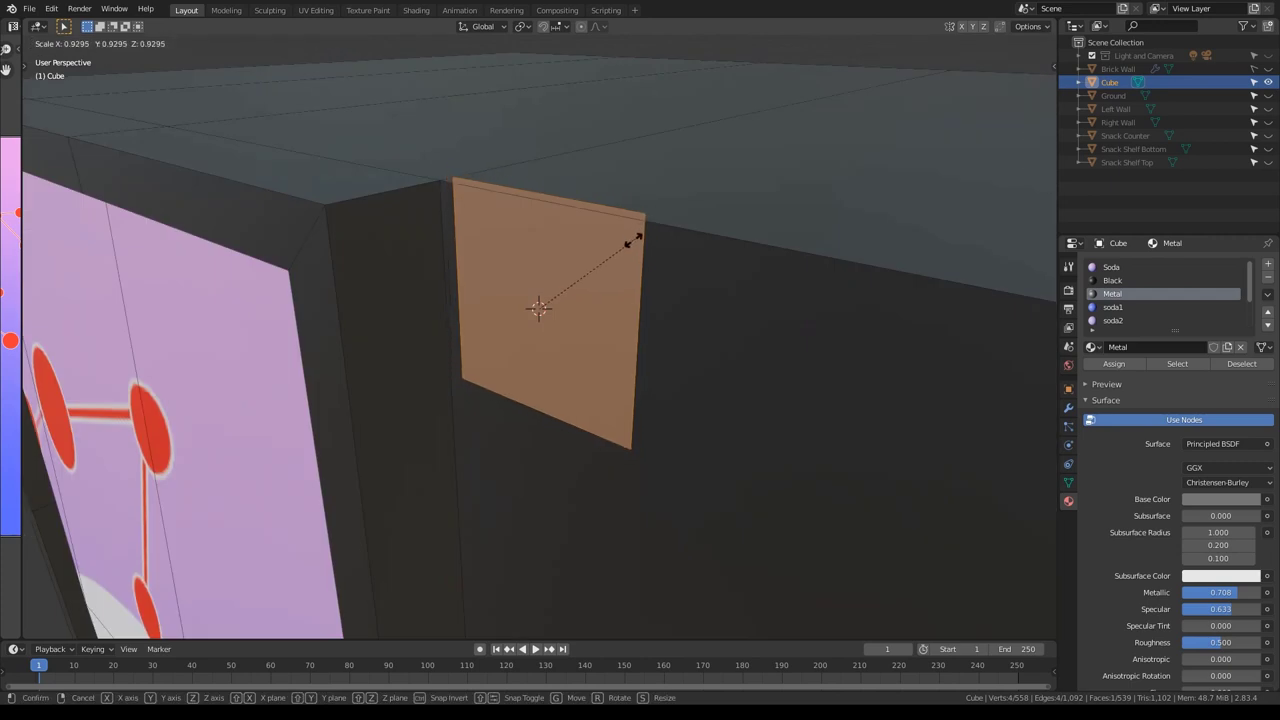
pyautogui.click(600, 262)
pyautogui.press('s')
pyautogui.press('x')
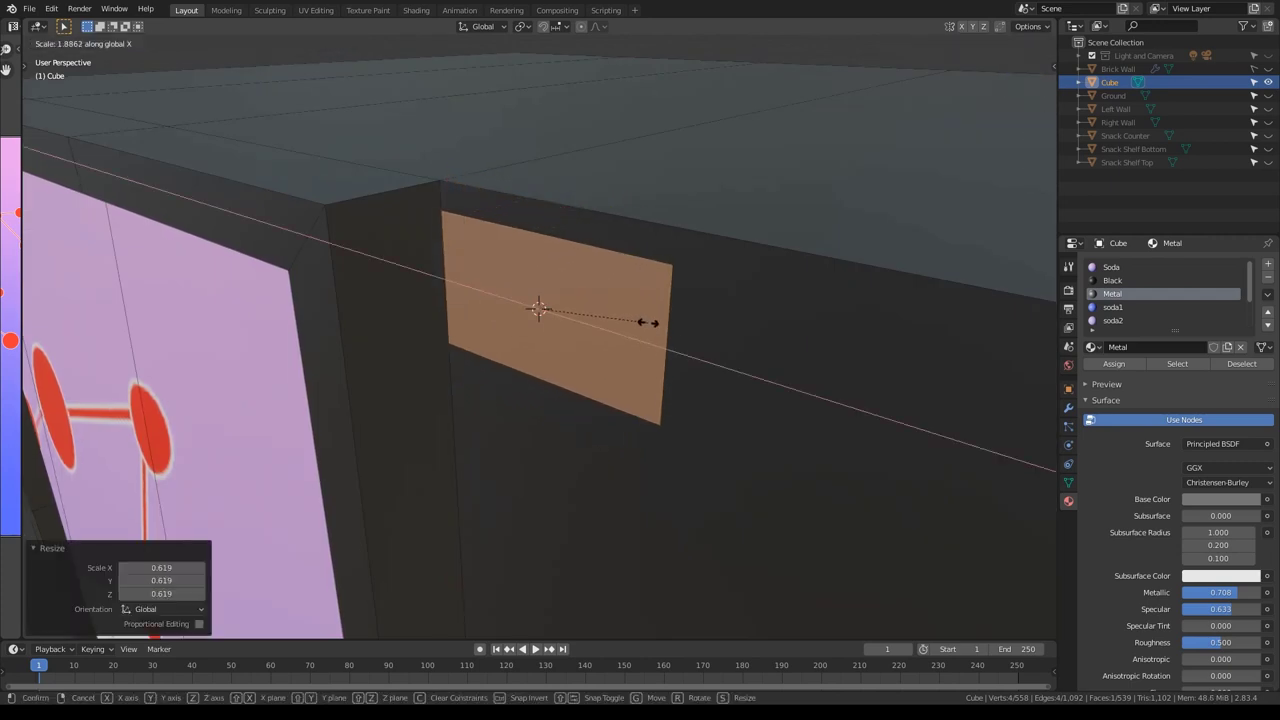
pyautogui.click(650, 324)
pyautogui.press('g')
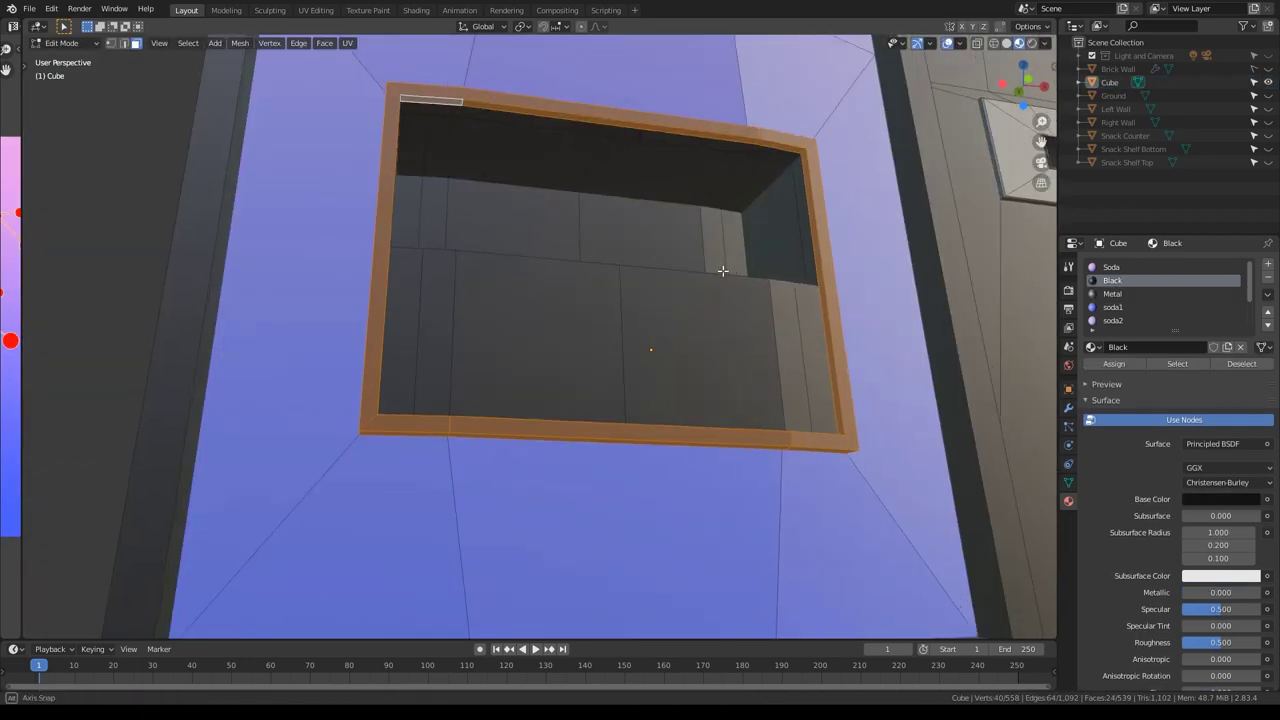
# Step: Assign Metal to the dispenser opening's frame faces and return to Object Mode
pyautogui.moveTo(723, 271); pyautogui.dragTo(690, 335, button='middle')
pyautogui.click(1113, 293)
pyautogui.click(1114, 363)
pyautogui.press('Tab')
pyautogui.scroll(-5, 388, 412)
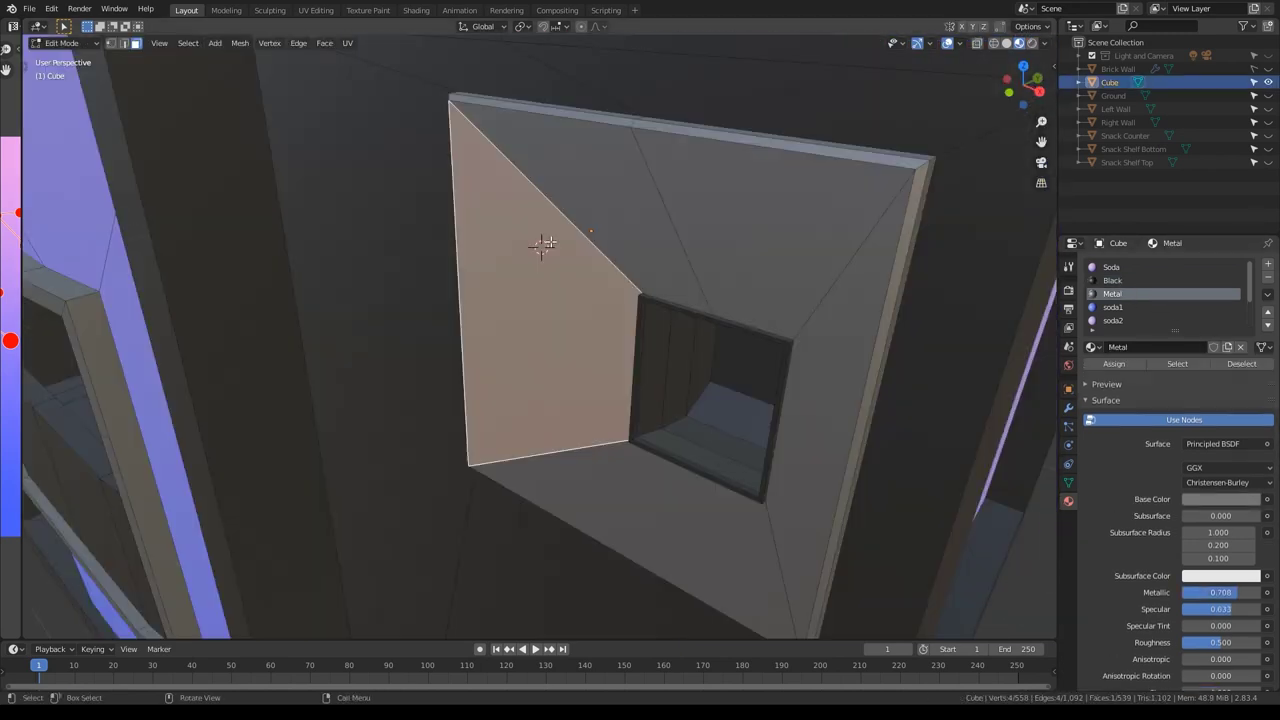
# Step: Add a small cylinder beside the coin slot, duplicate it downward, and colour it red FF0000
pyautogui.hotkey('shift', 'a')
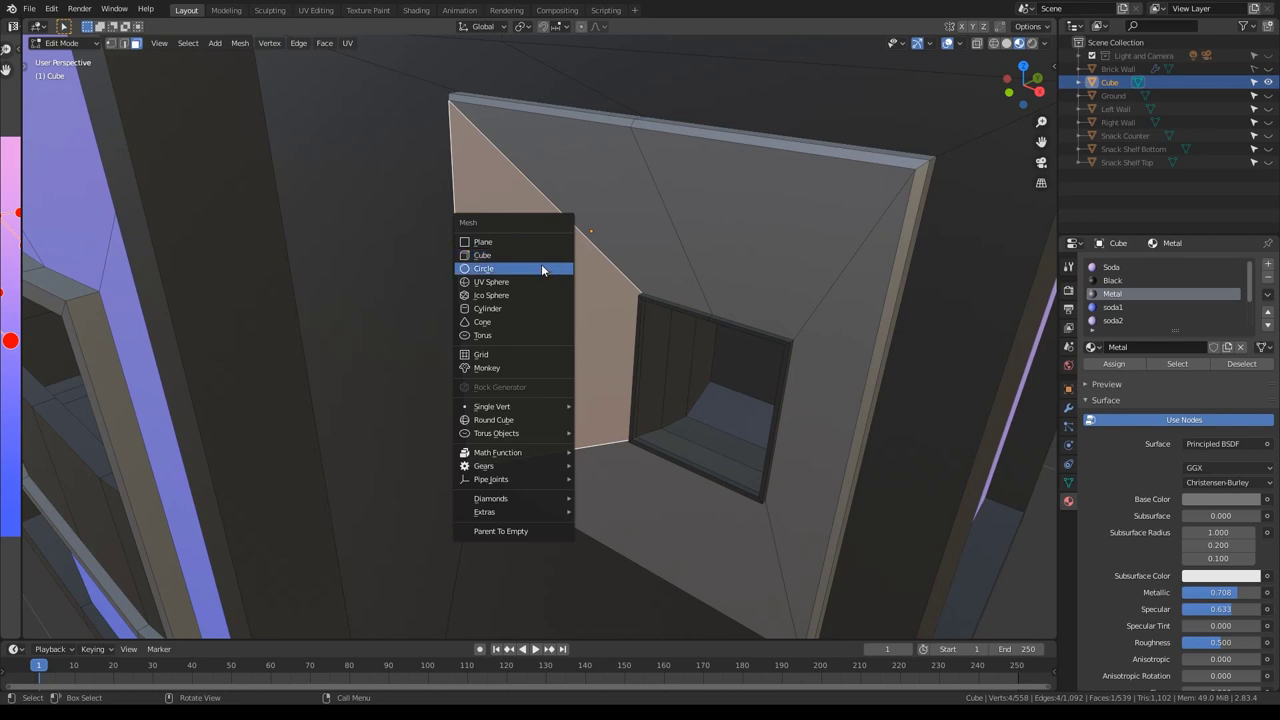
pyautogui.click(515, 308)
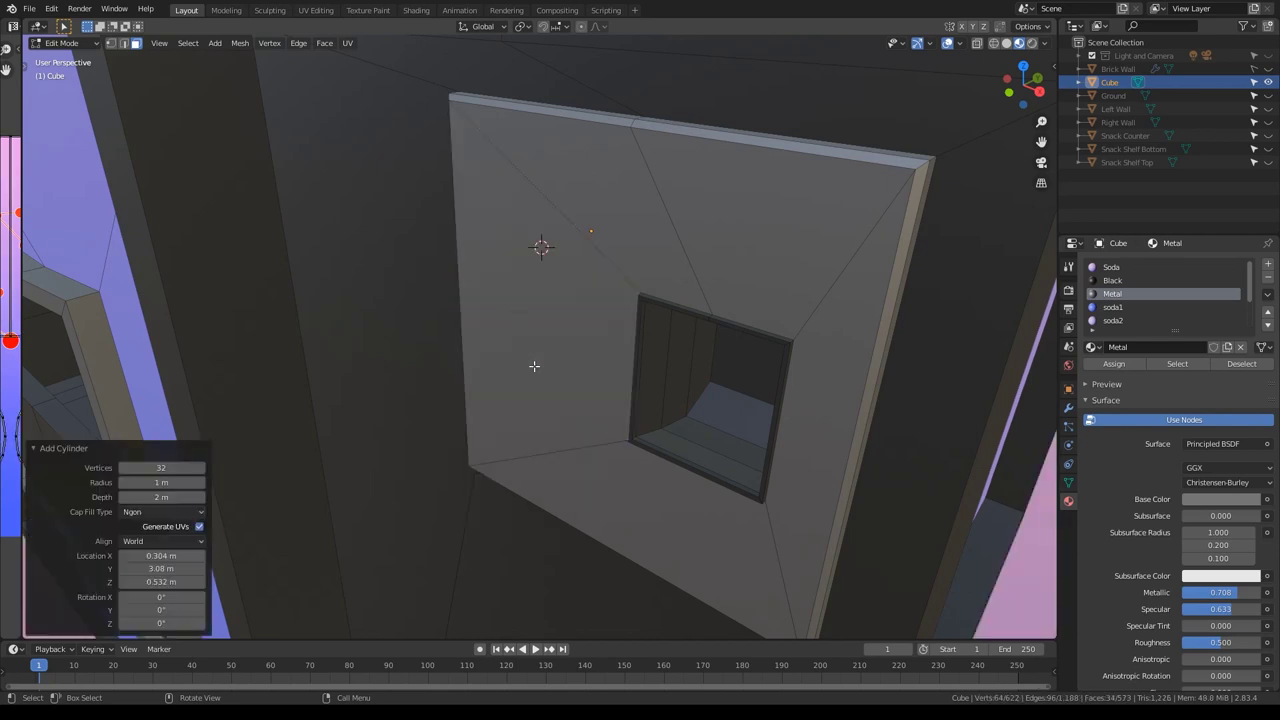
pyautogui.press('s')
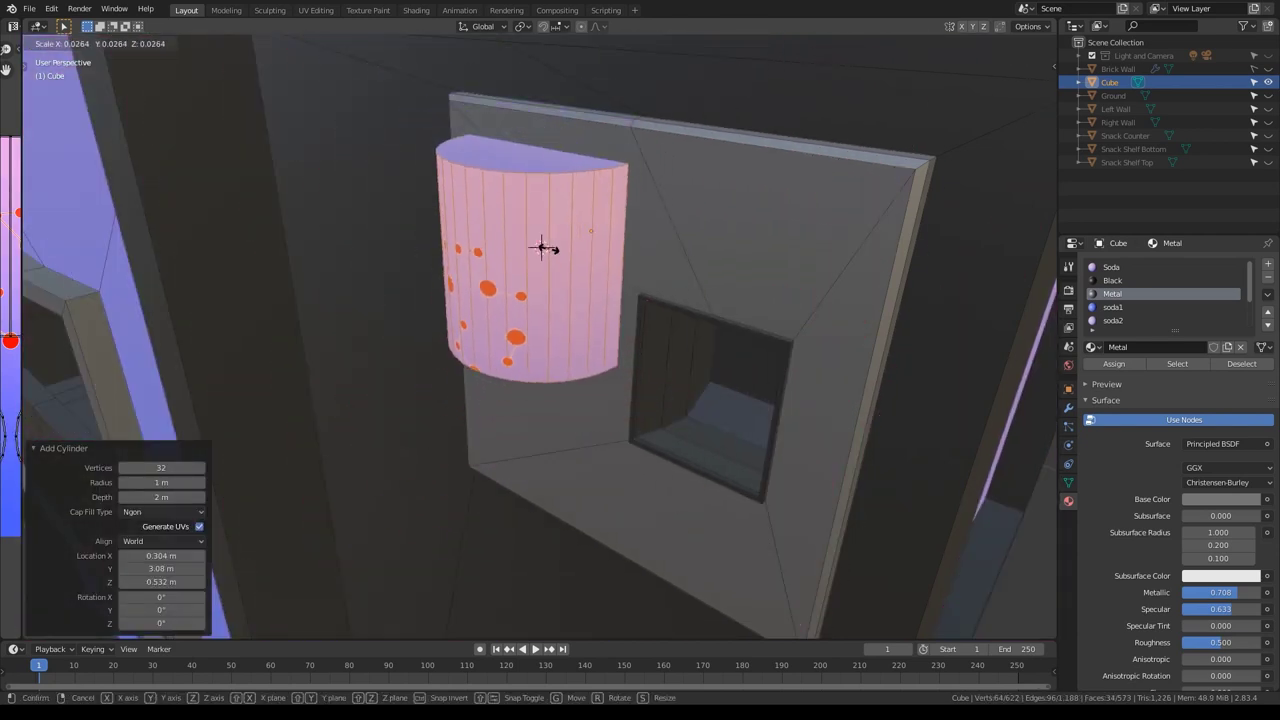
pyautogui.click(543, 248)
pyautogui.press('KP_1')
pyautogui.press('g')
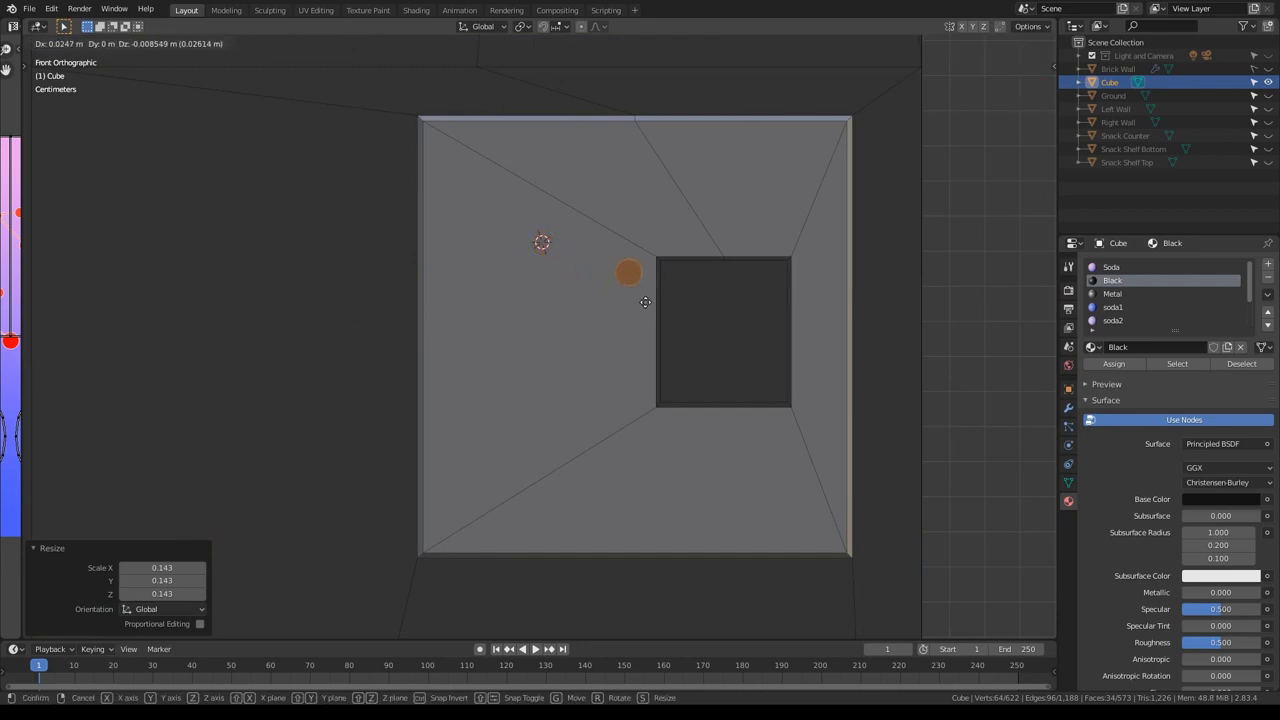
pyautogui.click(634, 297)
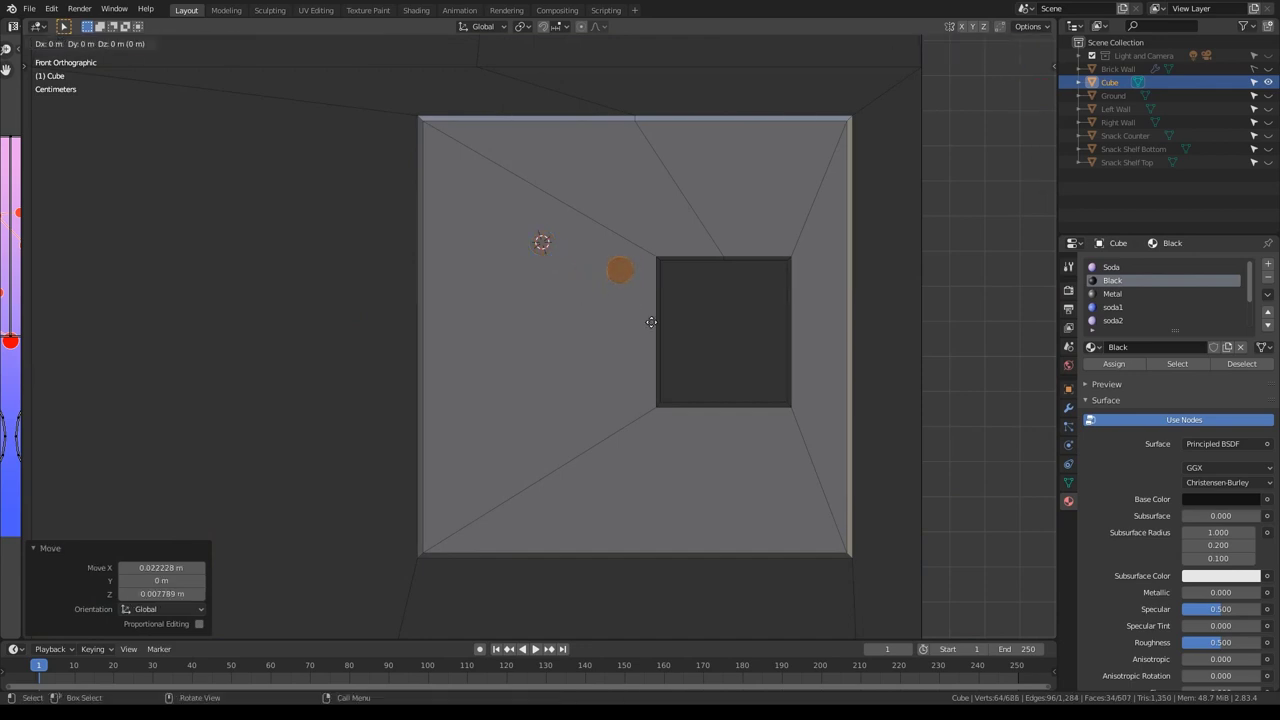
pyautogui.press('z')
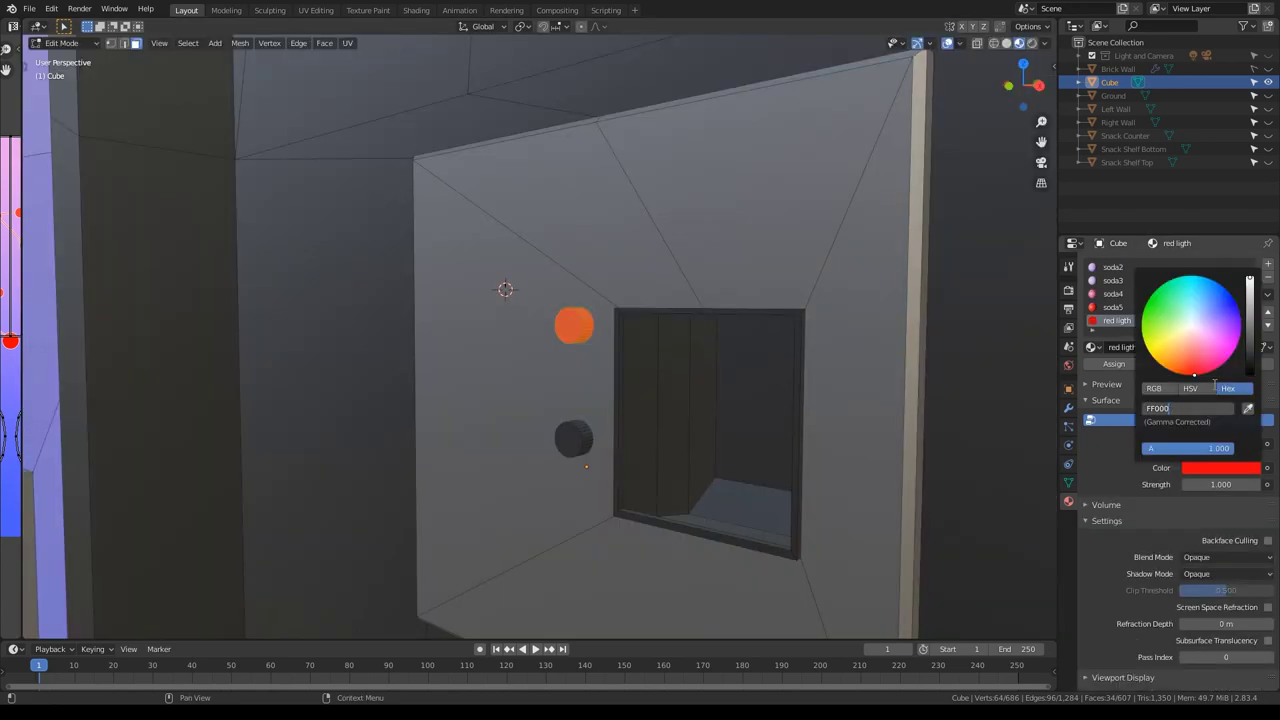
pyautogui.press('Return')
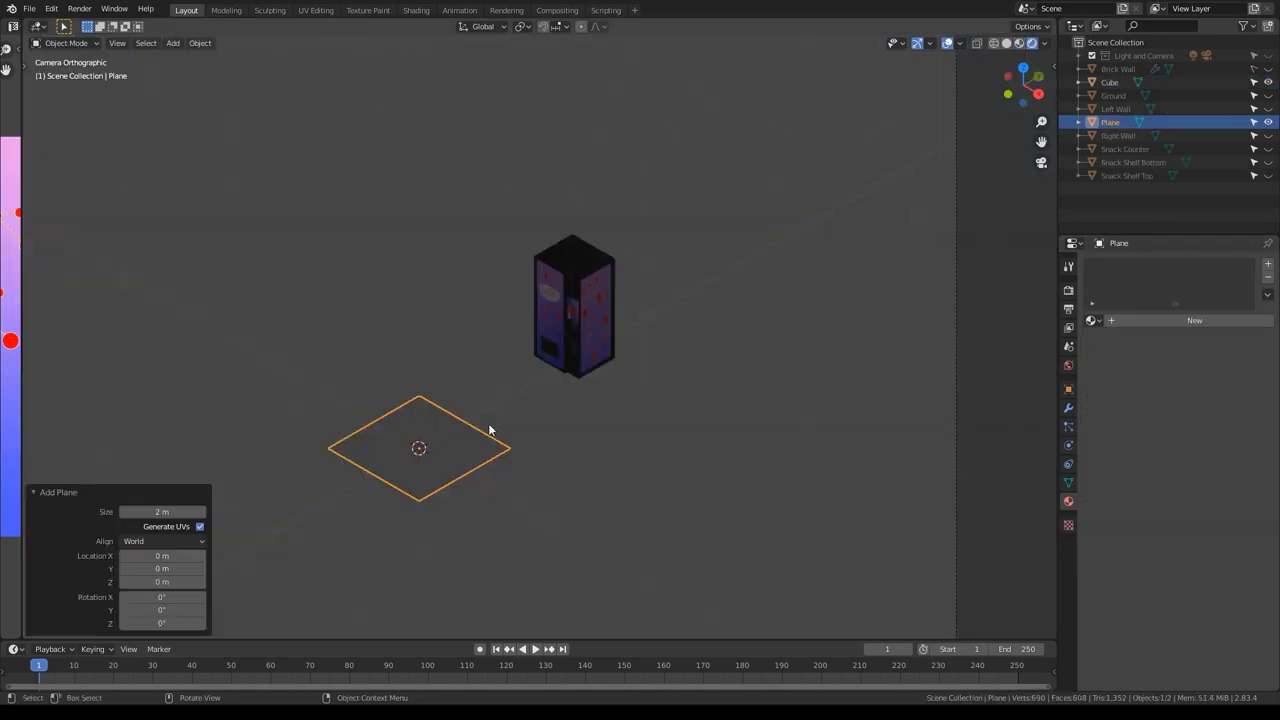
# Step: Scale the new plane up into a large ground under the machine
pyautogui.press('s')
pyautogui.press('4')
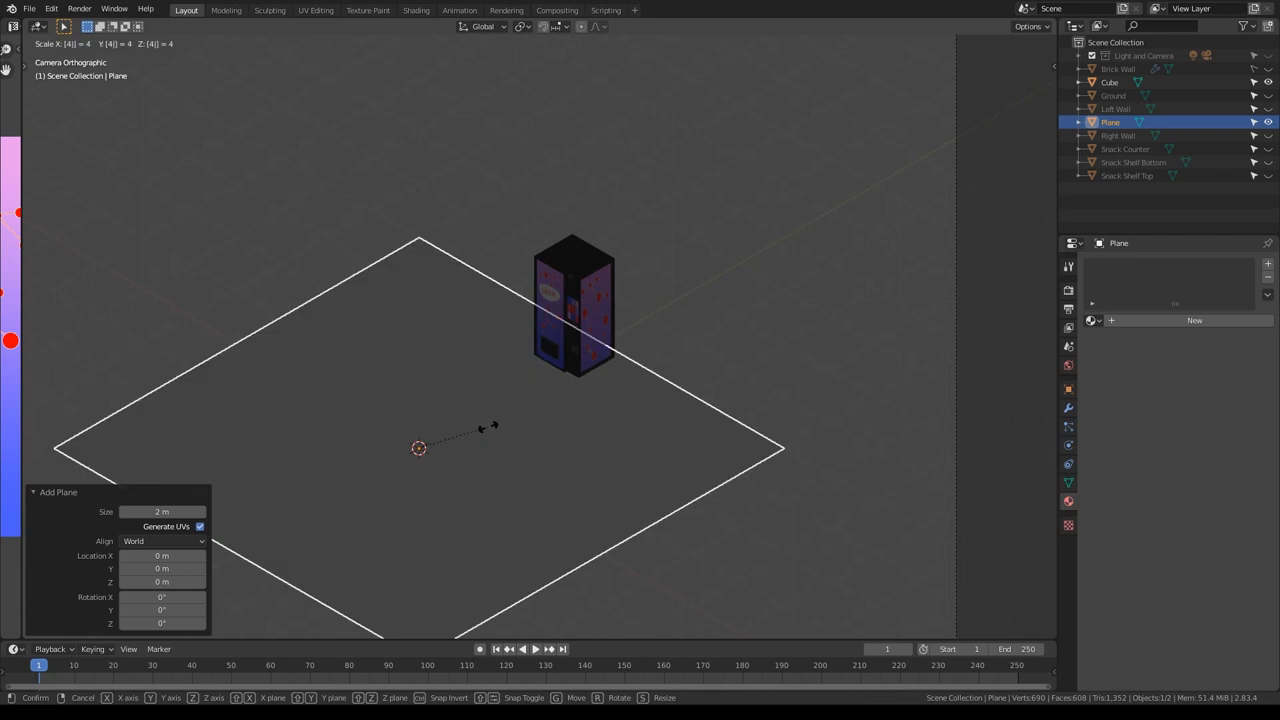
pyautogui.press('Escape')
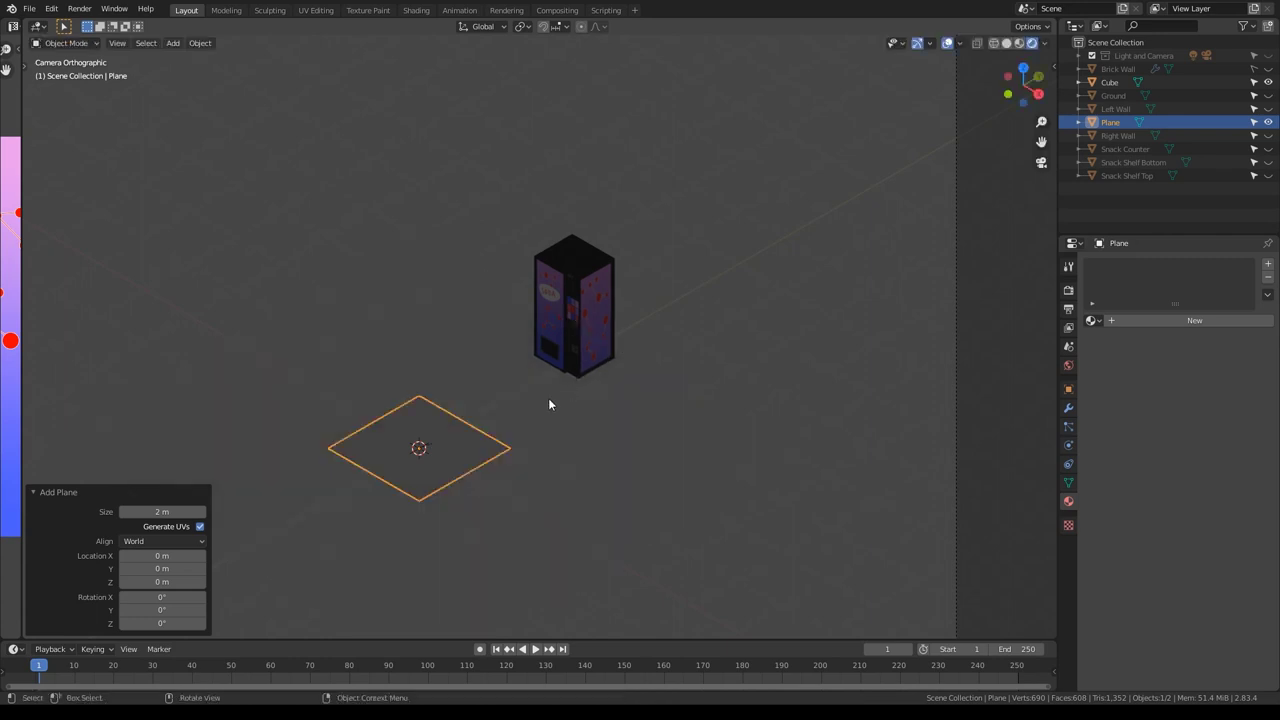
pyautogui.press('s')
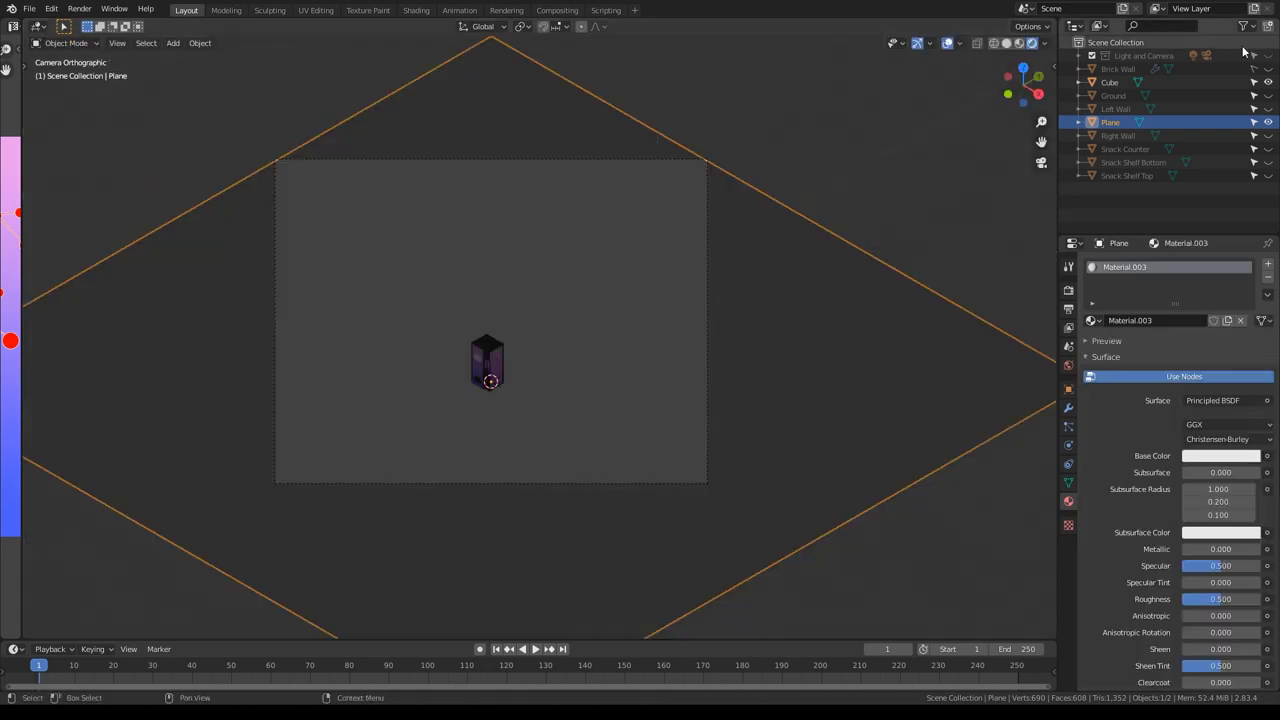
# Step: Show the Light and Camera collection, check the shading, and tint the light pink
pyautogui.click(1268, 55)
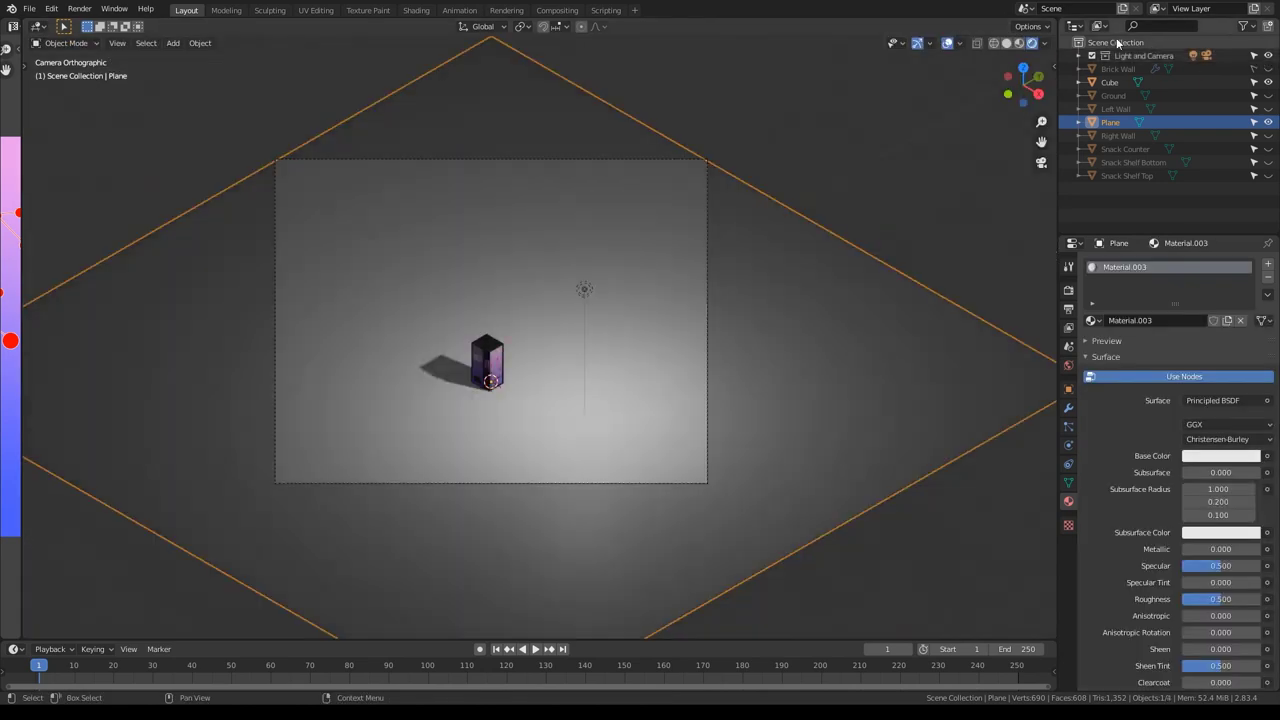
pyautogui.click(1019, 44)
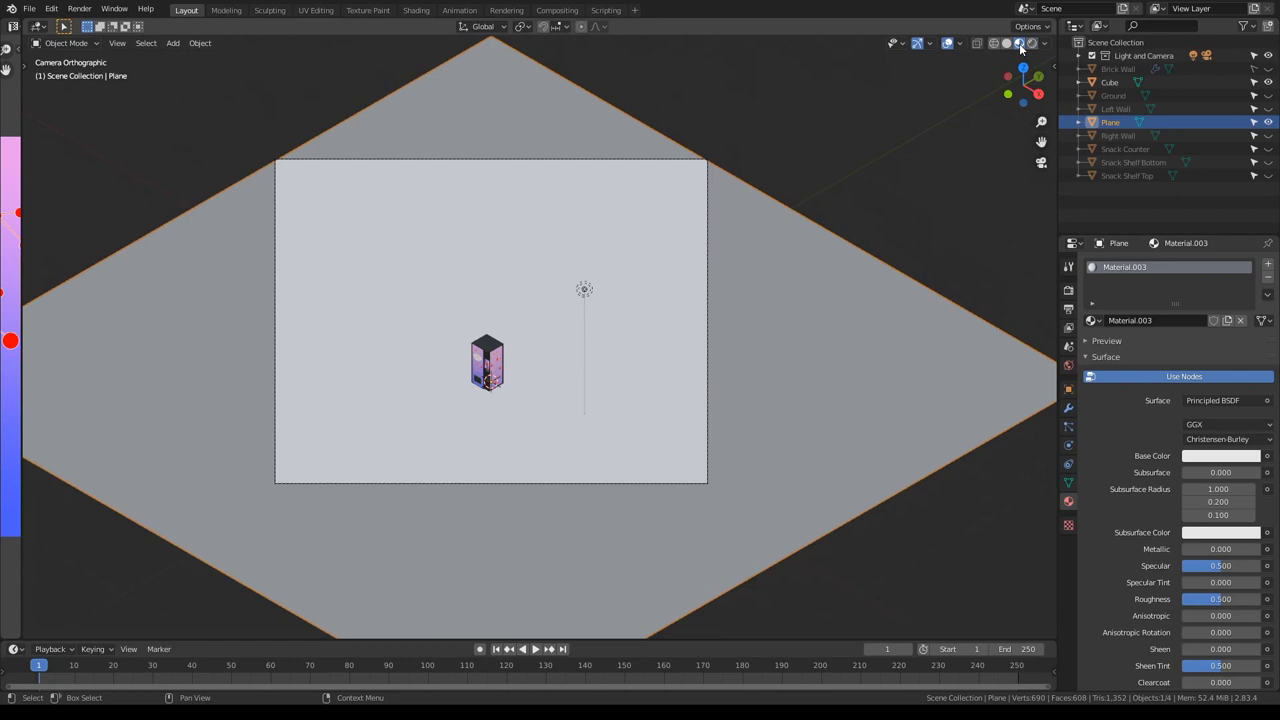
pyautogui.click(1032, 44)
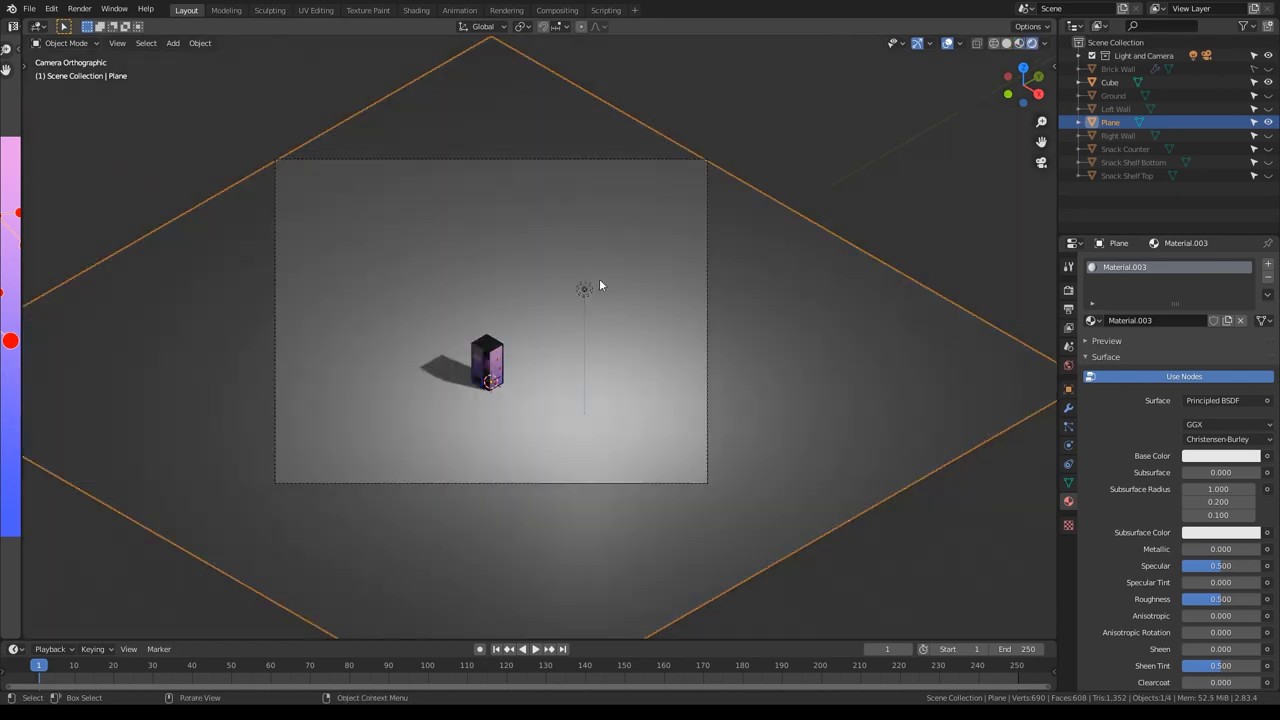
pyautogui.scroll(8, 383, 462)
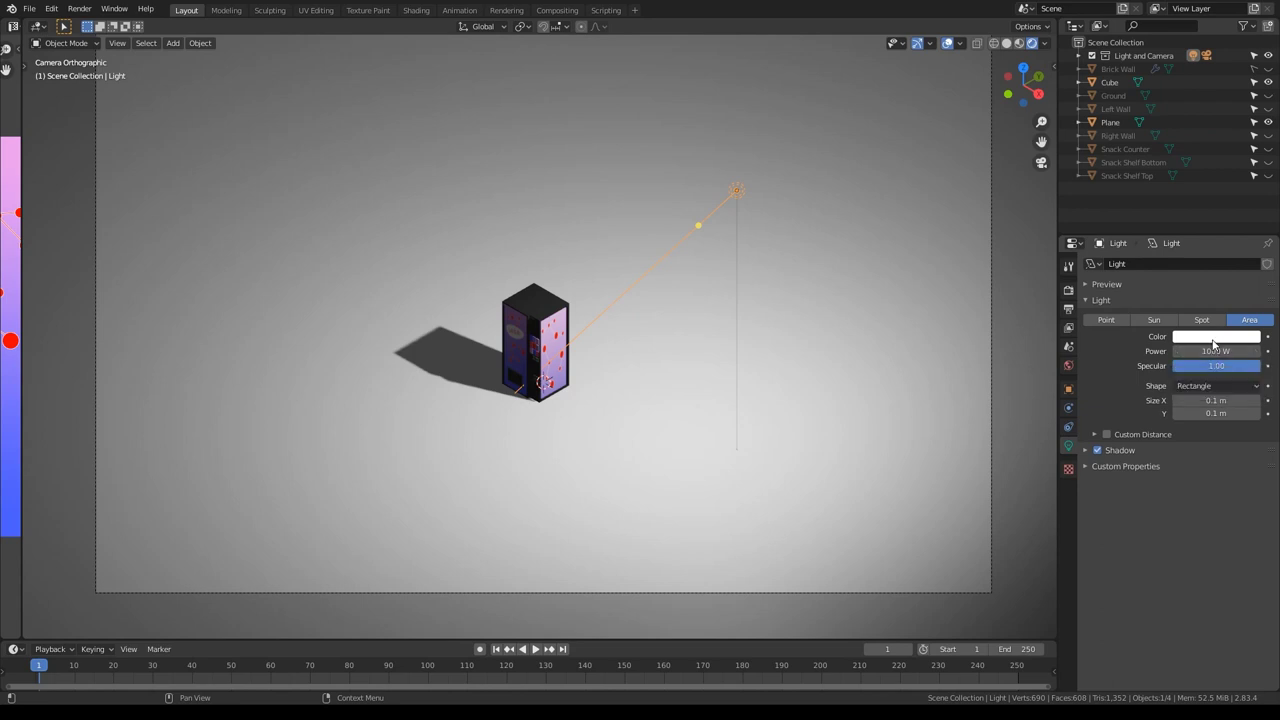
pyautogui.click(1214, 337)
pyautogui.click(1206, 225)
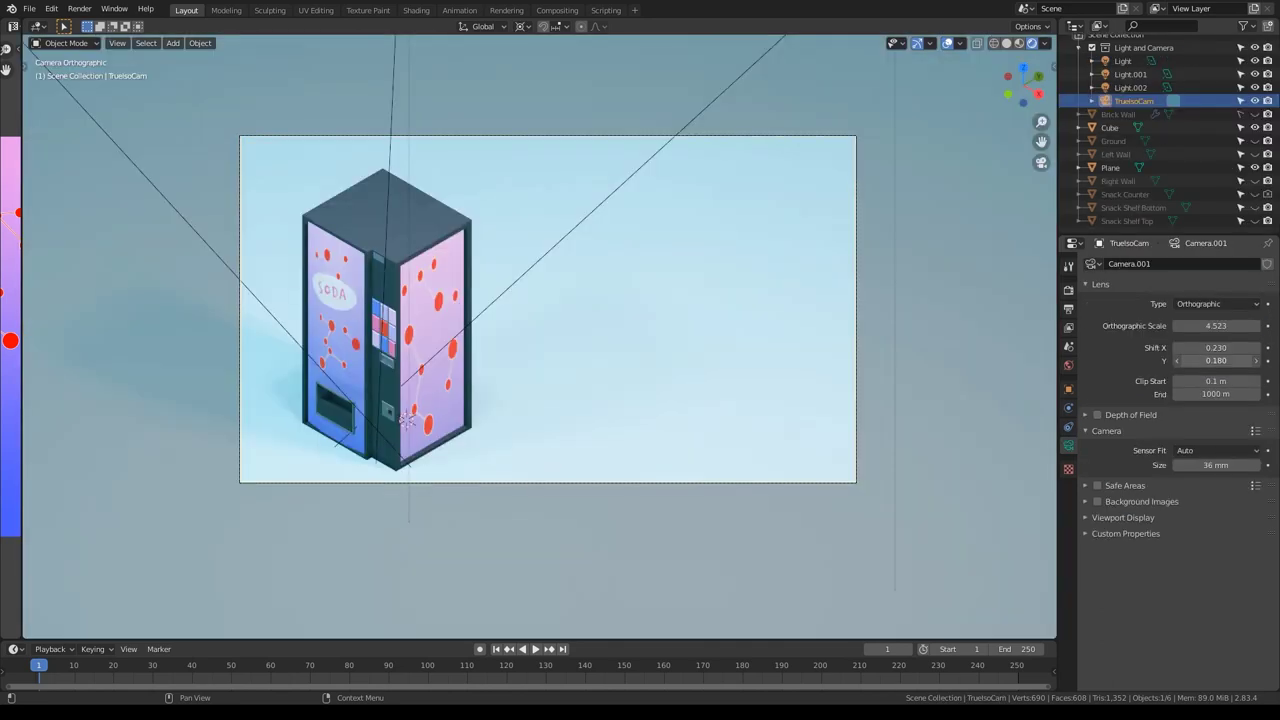
# Step: Lower TrueIsoCam's Shift Y to 0.160, select the backdrop plane, and render with F12
pyautogui.moveTo(1216, 360); pyautogui.dragTo(1196, 360)
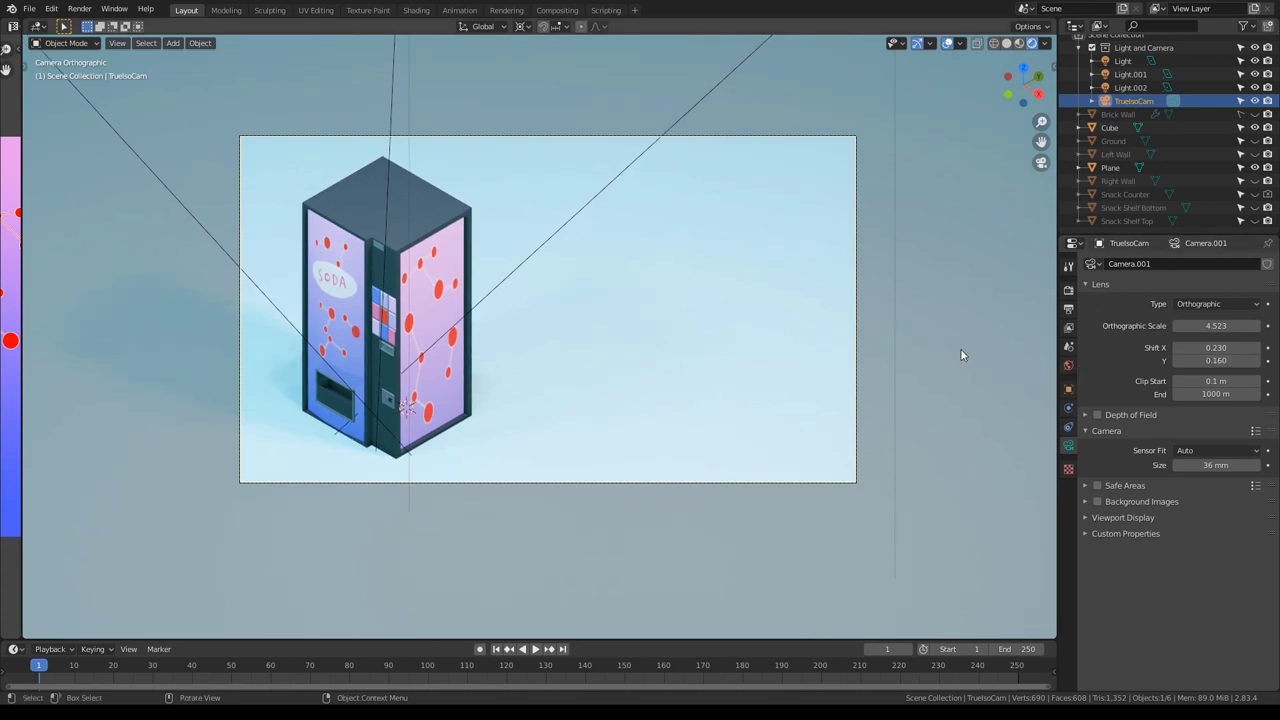
pyautogui.click(949, 372)
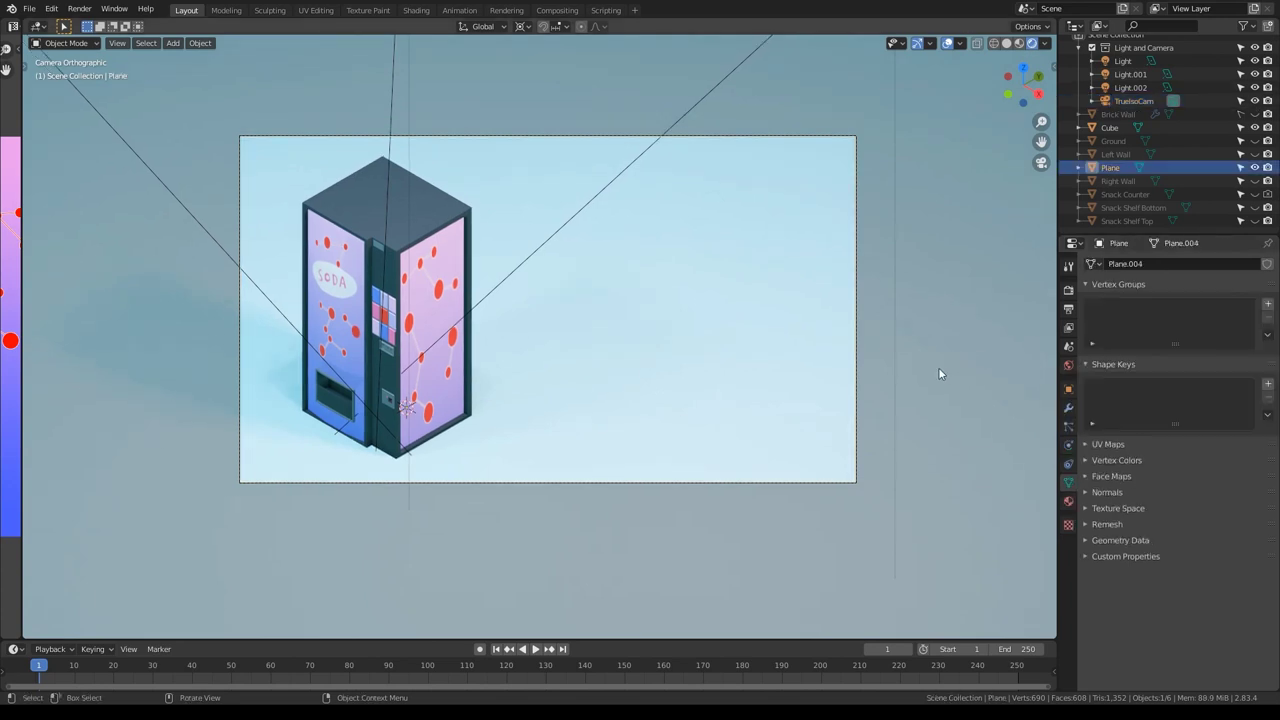
pyautogui.press('F12')
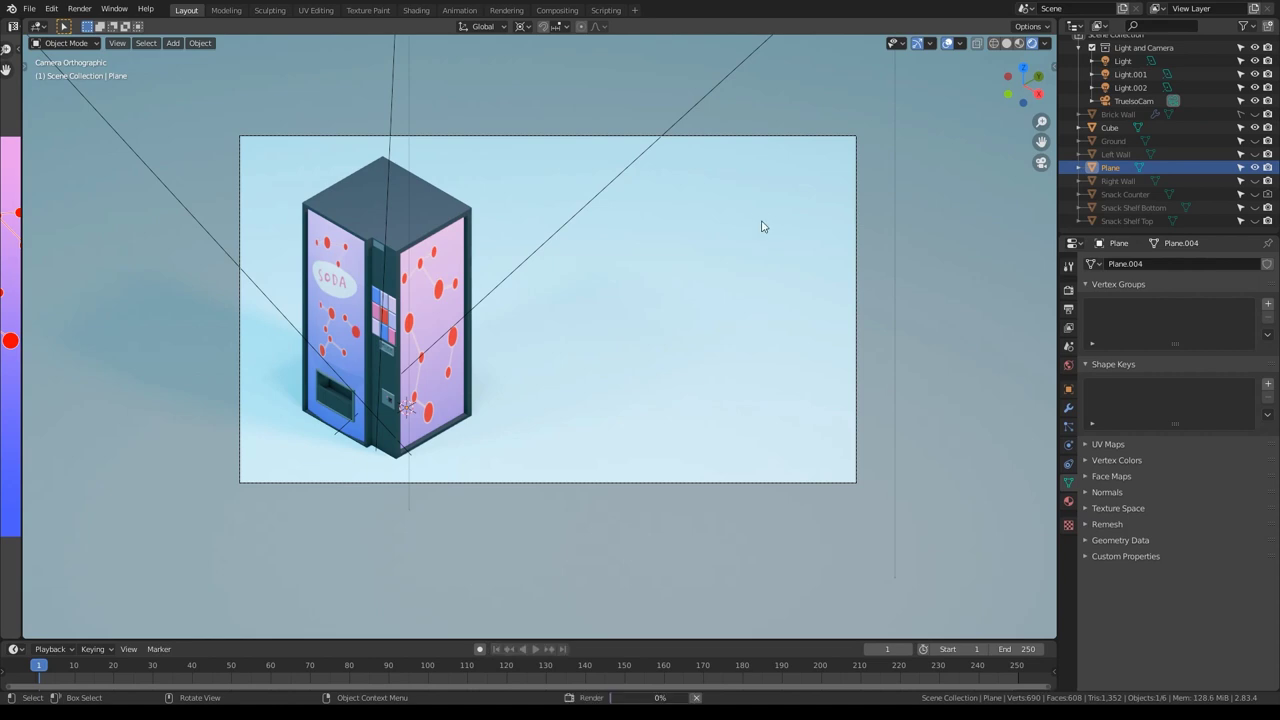